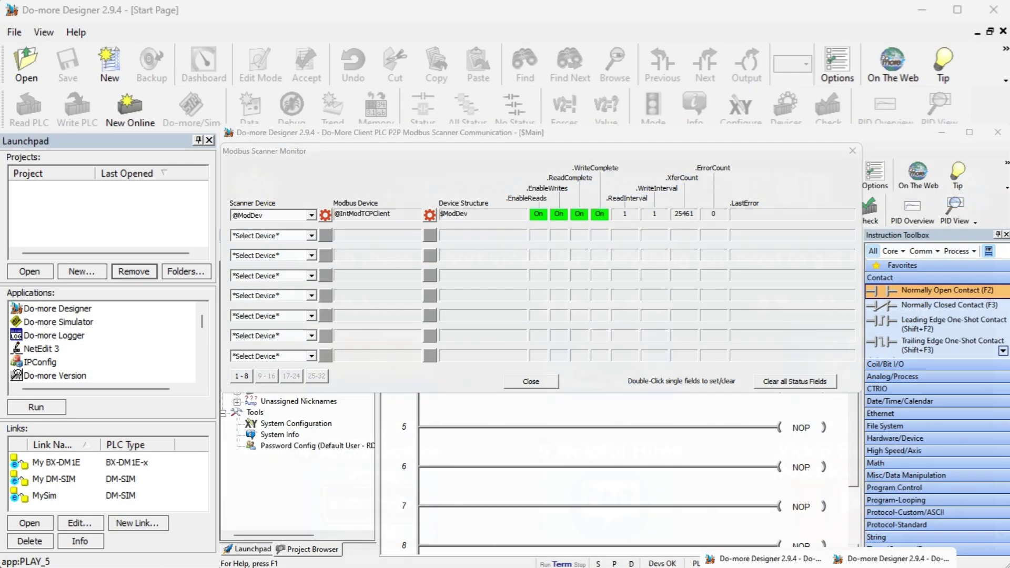
- Close the Modbus Scanner Monitor and create a new data view in the server PLC project
{"action": "left_click", "coordinate": [531, 382]}
{"action": "left_click", "coordinate": [385, 149]}
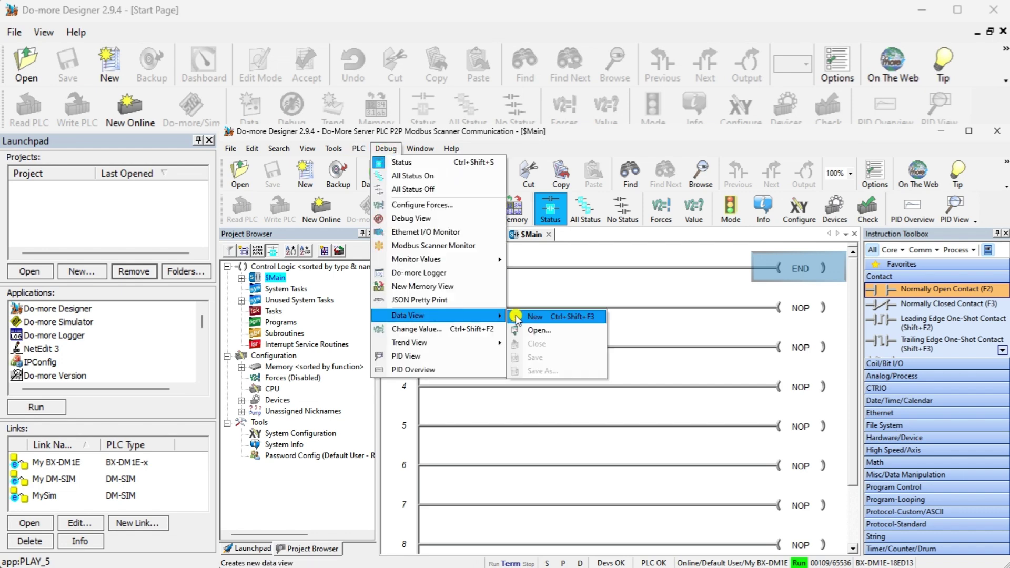
{"action": "left_click", "coordinate": [526, 329]}
{"action": "left_click_drag", "start_coordinate": [314, 328], "coordinate": [314, 523]}
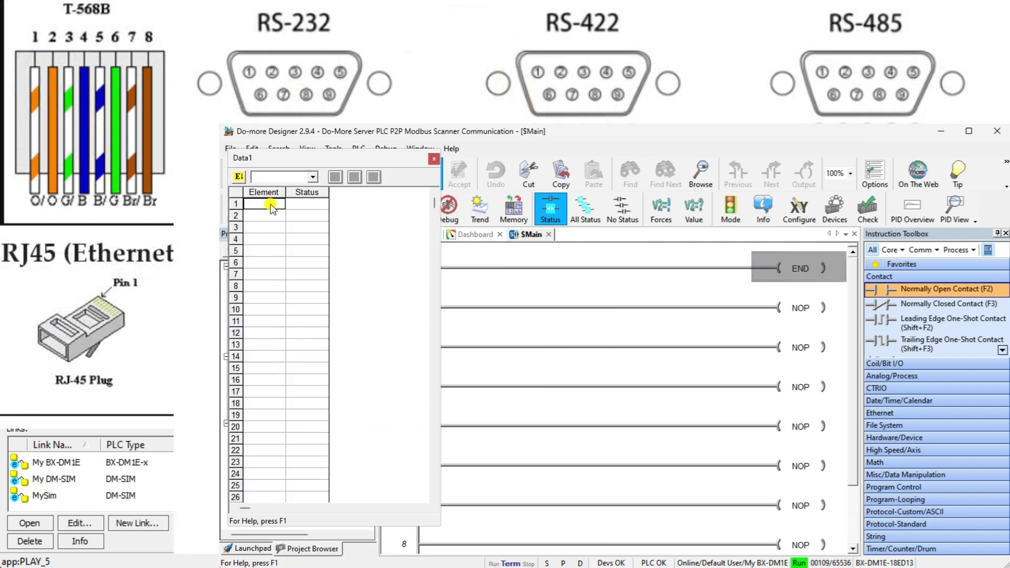
- List elements MI1 through MI5 in rows 1 to 5 of the server's data view
{"action": "type", "text": "MI1"}
{"action": "key", "text": "Return"}
{"action": "key", "text": "Return"}
{"action": "key", "text": "Return"}
{"action": "key", "text": "Return"}
{"action": "key", "text": "Return"}
- List elements MC1 through MC5 in rows 7 to 11 of the server's data view
{"action": "left_click", "coordinate": [264, 273]}
{"action": "type", "text": "MC1"}
{"action": "key", "text": "Return"}
{"action": "key", "text": "Return"}
{"action": "key", "text": "Return"}
{"action": "key", "text": "Return"}
{"action": "key", "text": "Return"}
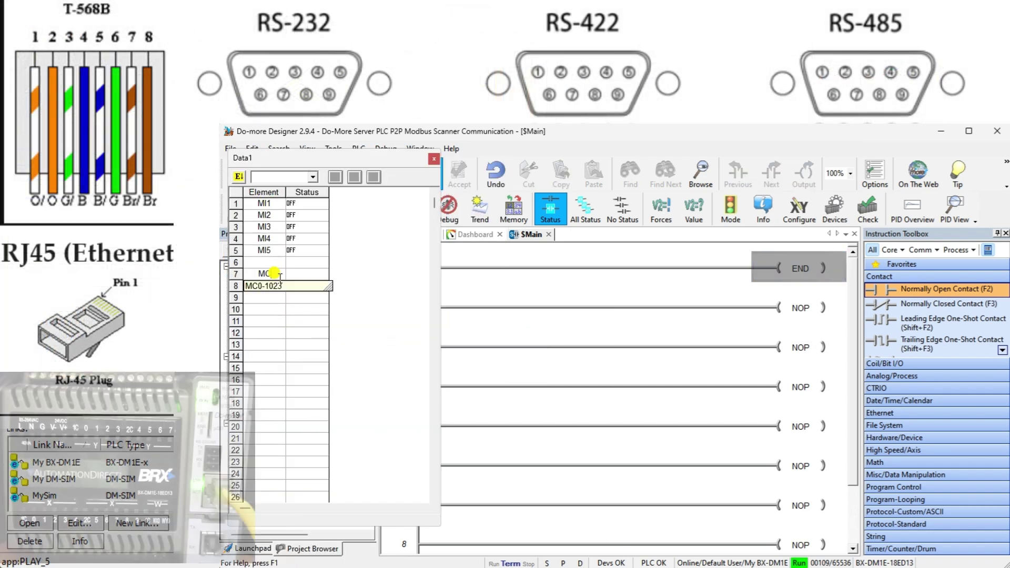
- List elements MIR1 through MIR5 in rows 13 to 17 of the server's data view
{"action": "left_click", "coordinate": [265, 345]}
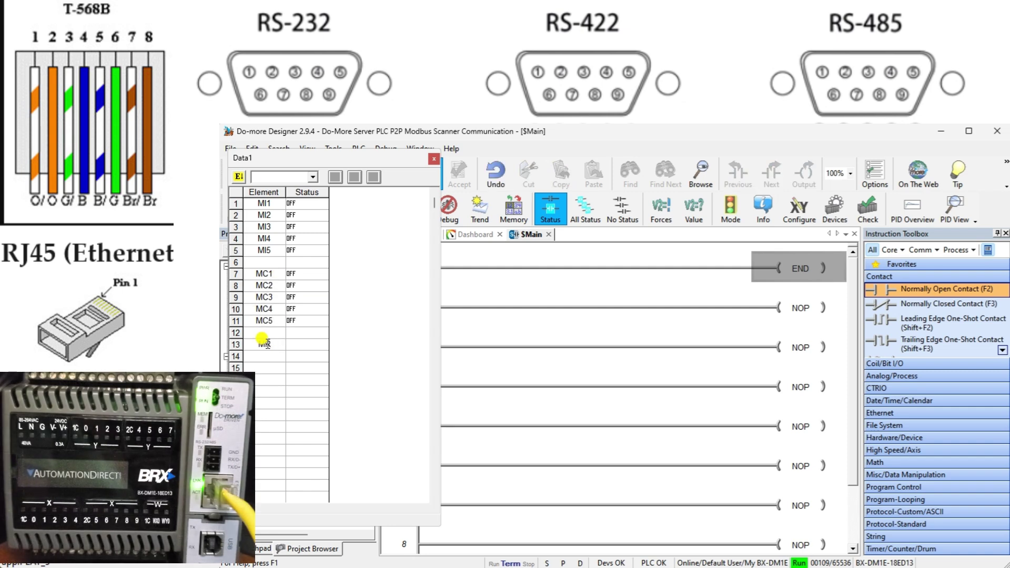
{"action": "type", "text": "M"}
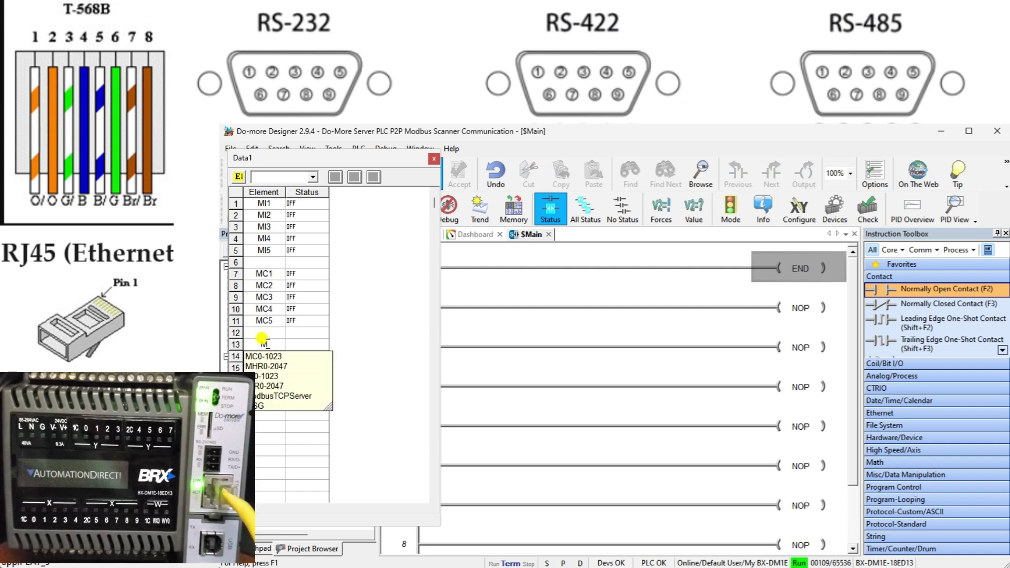
{"action": "type", "text": "IR1"}
{"action": "key", "text": "Return"}
{"action": "key", "text": "Return"}
{"action": "key", "text": "Return"}
{"action": "key", "text": "Return"}
{"action": "key", "text": "Return"}
{"action": "key", "text": "Return"}
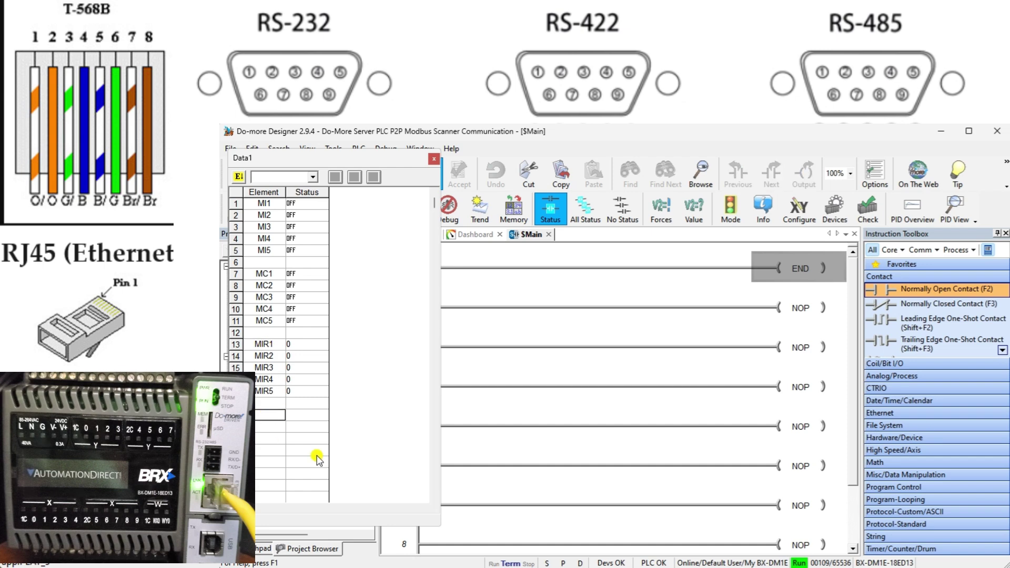
- List elements MHR1 through MHR5 in rows 19 to 23 of the server's data view
{"action": "type", "text": "MHR1"}
{"action": "key", "text": "Return"}
{"action": "key", "text": "Return"}
{"action": "key", "text": "Return"}
{"action": "key", "text": "Return"}
{"action": "key", "text": "Return"}
- Turn on edit mode in the server's data view and save the view as Do-More Server
{"action": "left_click", "coordinate": [243, 178]}
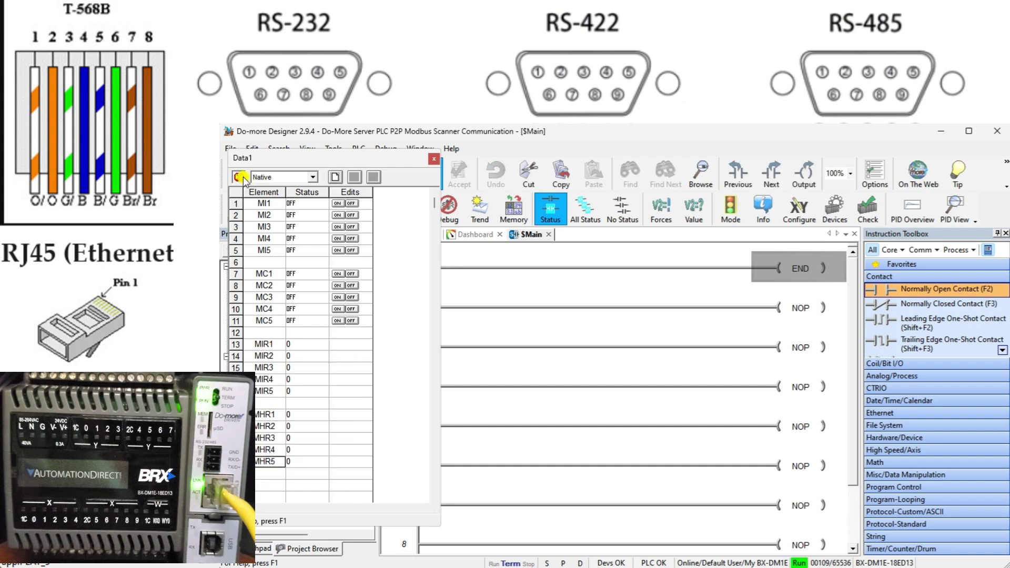
{"action": "right_click", "coordinate": [288, 325]}
{"action": "left_click", "coordinate": [321, 371]}
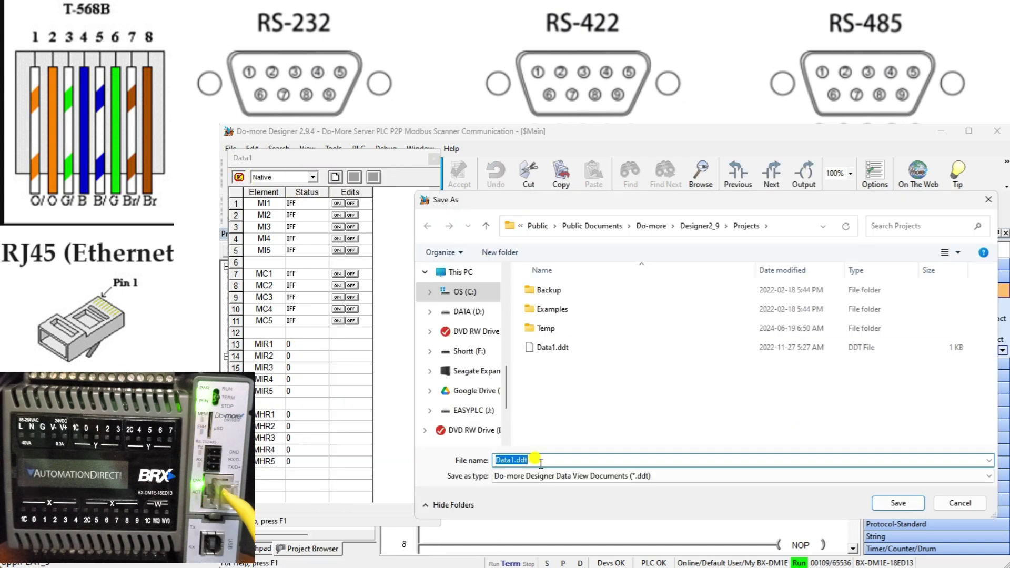
{"action": "type", "text": "Do-More Server"}
{"action": "left_click", "coordinate": [897, 503]}
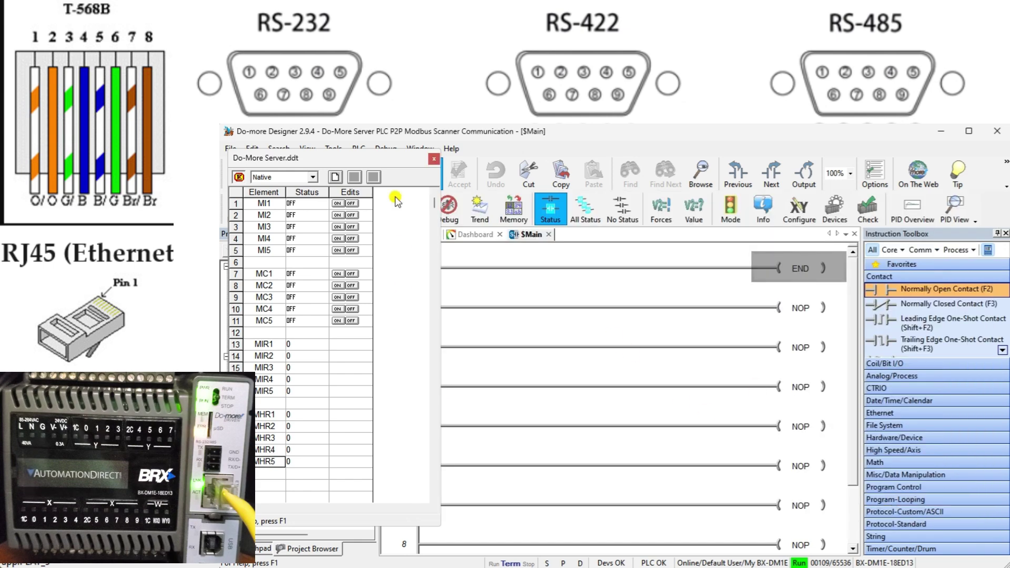
- Switch to the client PLC project and create a new data view, placing it clear of the server's view
{"action": "left_click", "coordinate": [510, 554]}
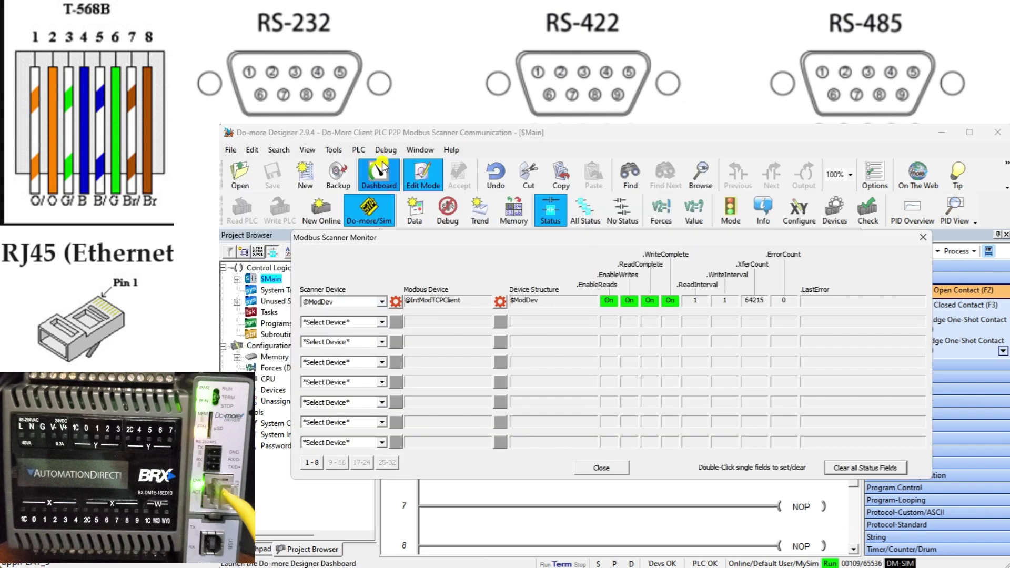
{"action": "left_click", "coordinate": [385, 149]}
{"action": "mouse_move", "coordinate": [463, 316]}
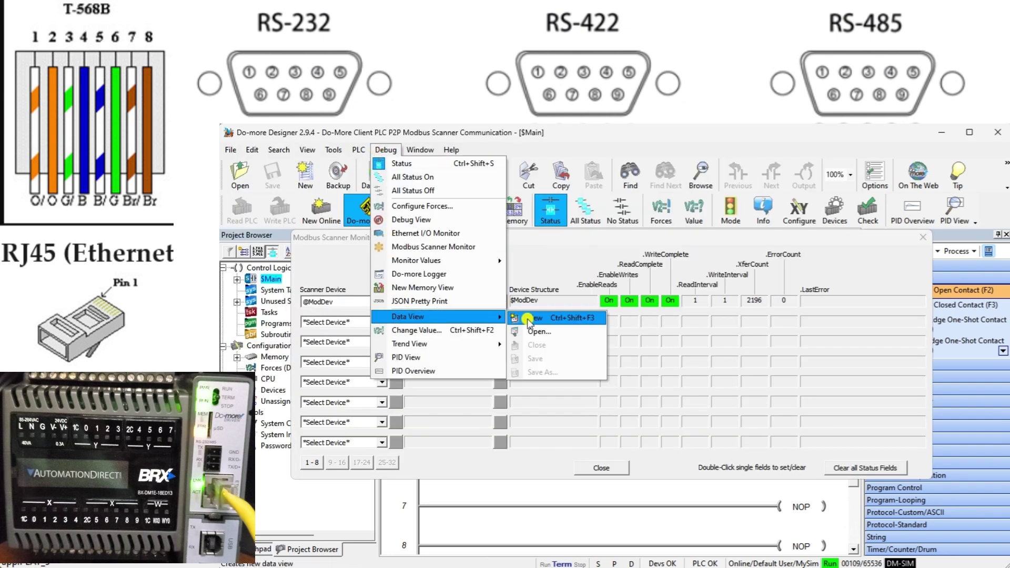
{"action": "left_click", "coordinate": [529, 319]}
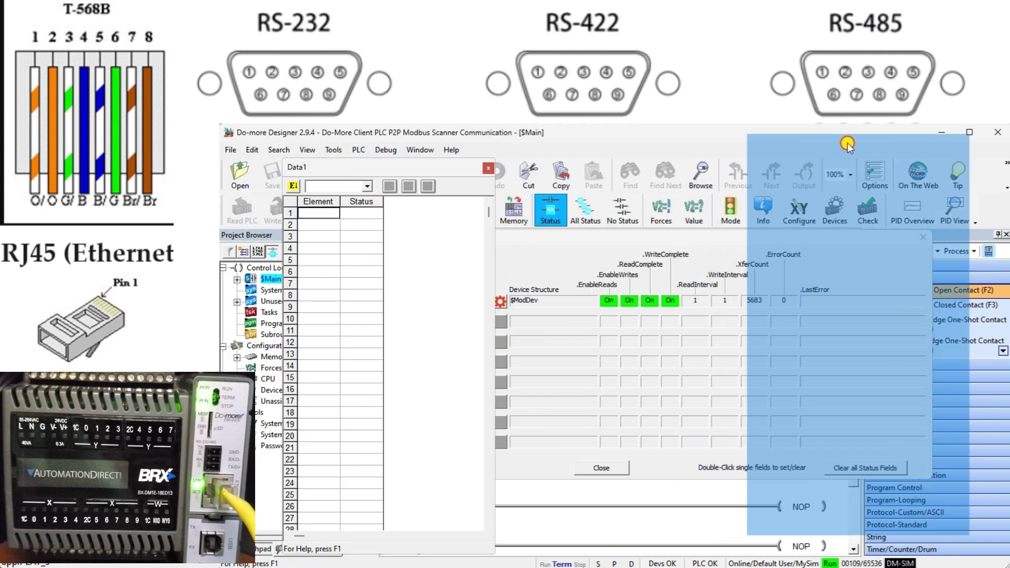
{"action": "left_click_drag", "start_coordinate": [847, 143], "coordinate": [847, 144]}
- List MI1 to MI5, MC1 to MC5, MIR1 to MIR5 and MHR1 to MHR5 in the client's data view, separated by blank rows
{"action": "left_click", "coordinate": [828, 190]}
{"action": "type", "text": "MI1"}
{"action": "key", "text": "Return"}
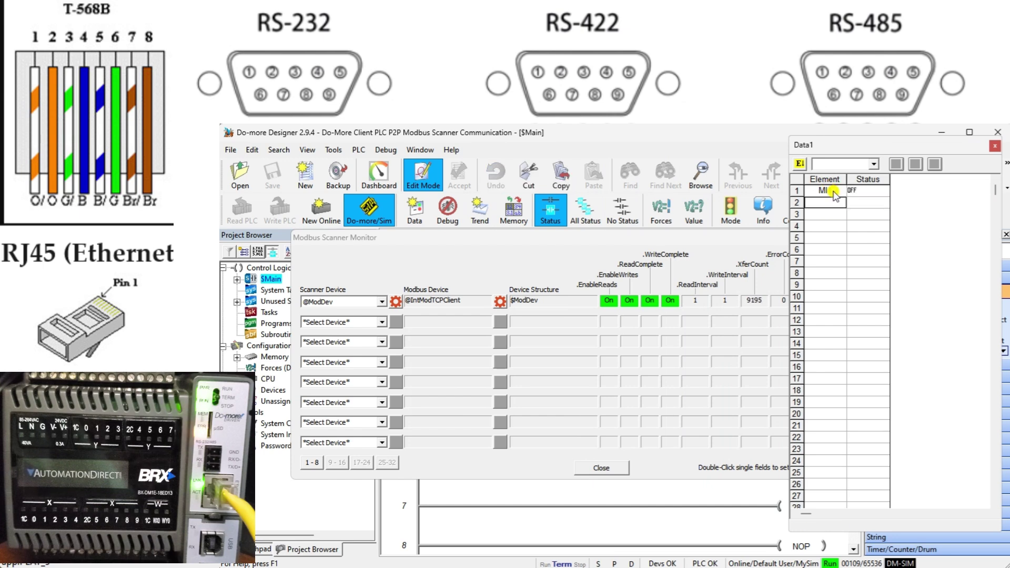
{"action": "type", "text": "MI2 MI3 MI4 MI5  MC1 MC2 MC3 MC4 MC5"}
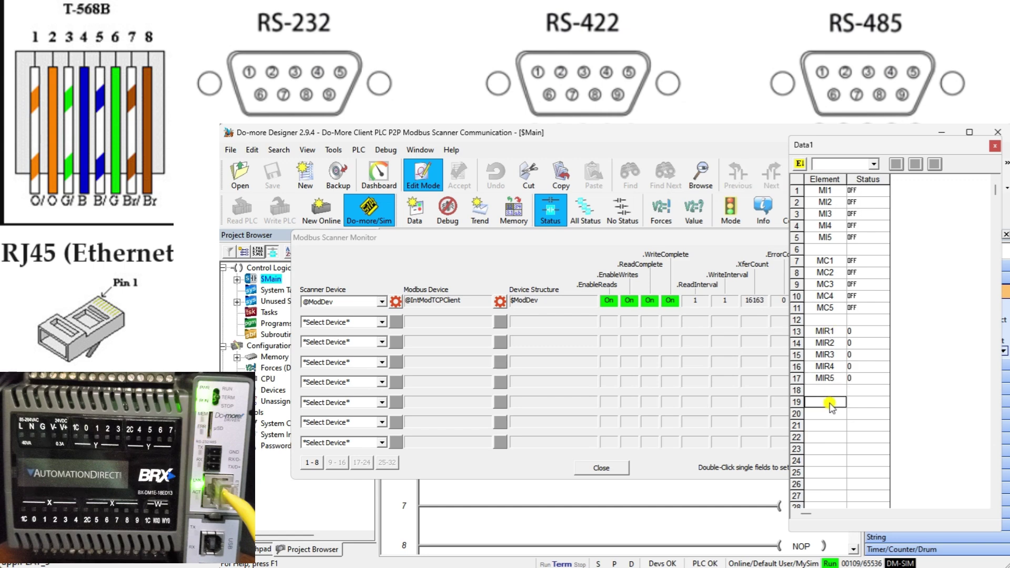
- Save the client's data view as Do-More Client
{"action": "right_click", "coordinate": [866, 276]}
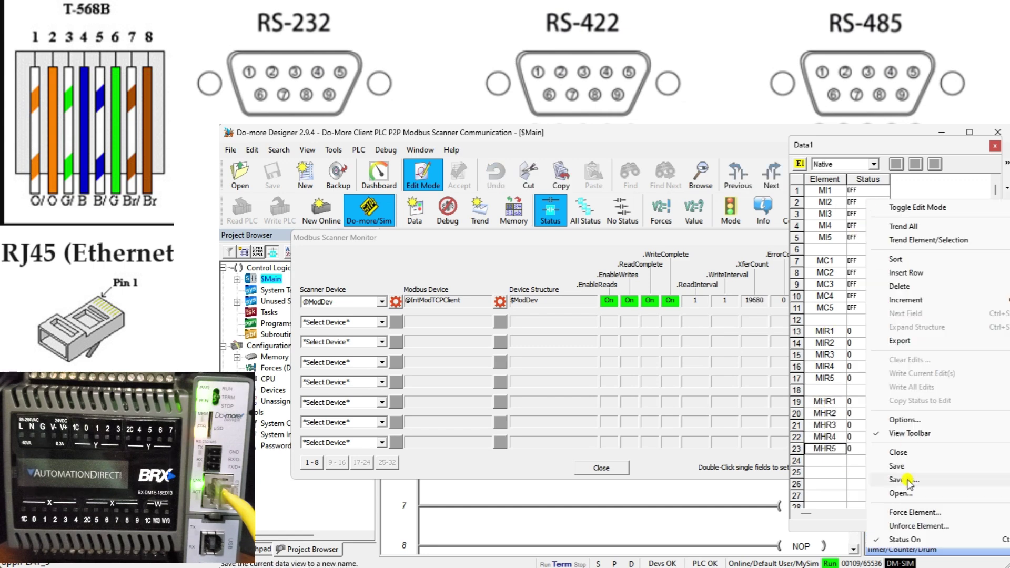
{"action": "left_click", "coordinate": [906, 479]}
{"action": "type", "text": "Do-More Client"}
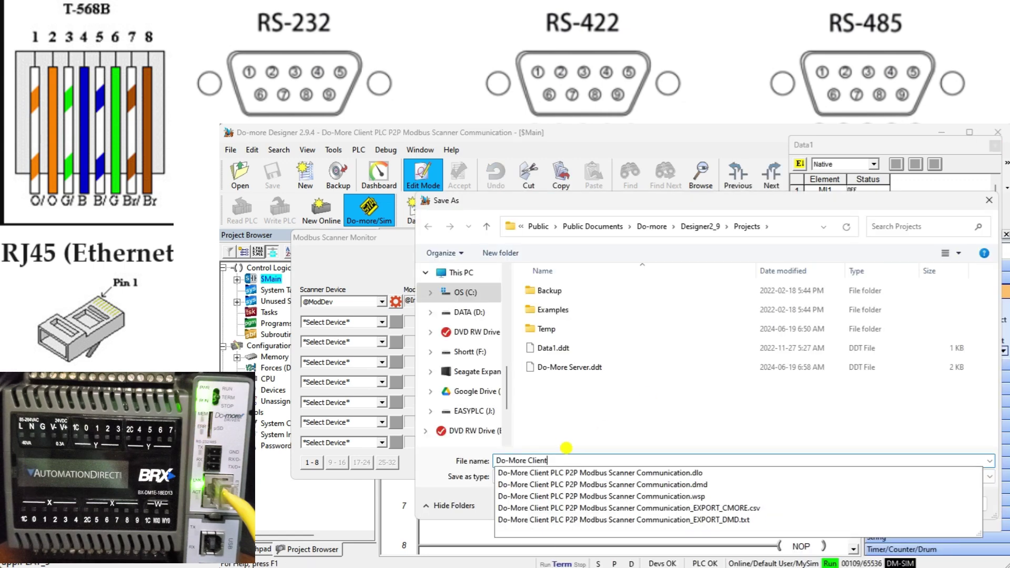
{"action": "key", "text": "Return"}
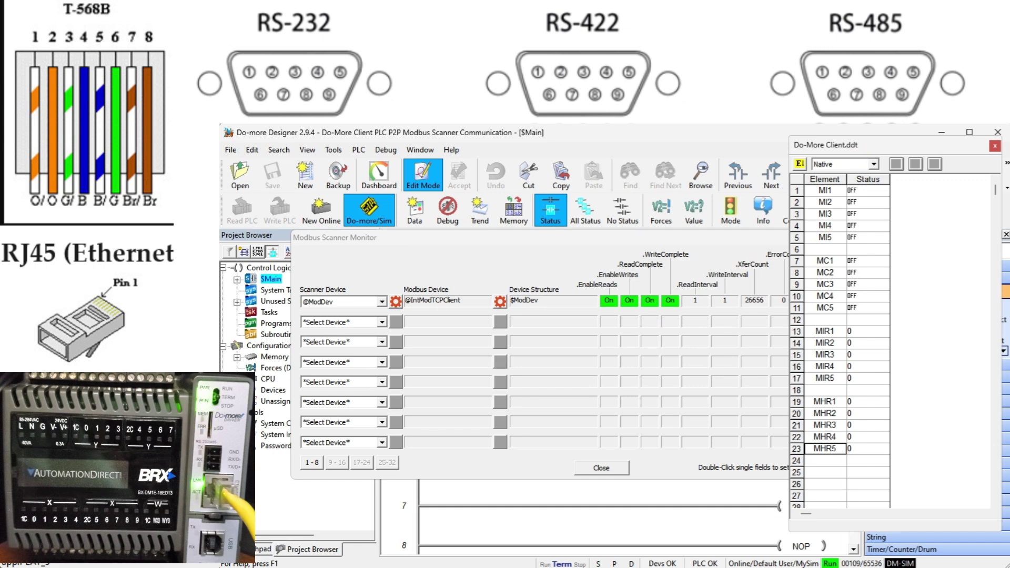
- Switch to the Do-More Server data view and turn on input bits MI1 through MI5
{"action": "key", "text": "alt+Tab"}
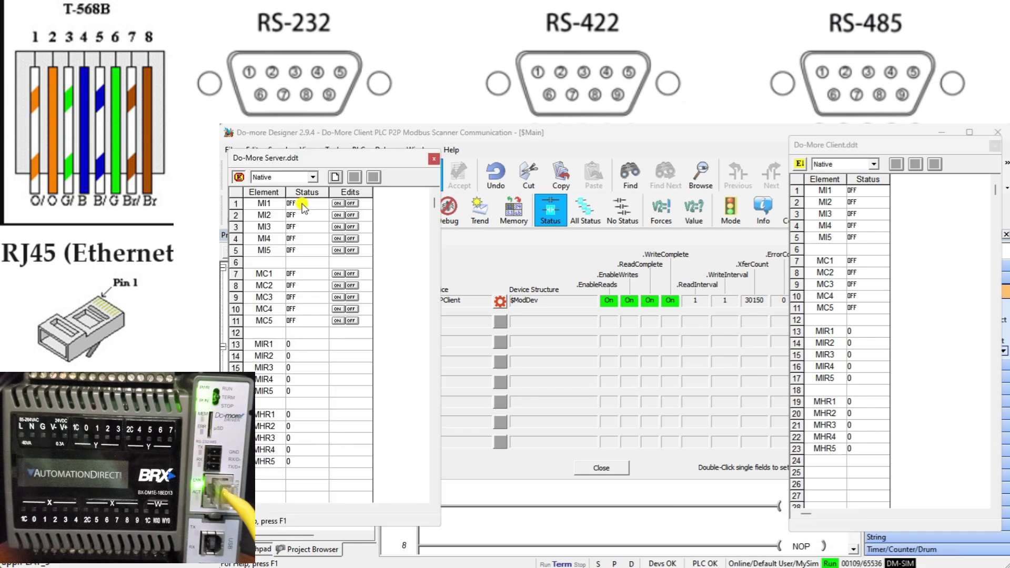
{"action": "left_click", "coordinate": [303, 207]}
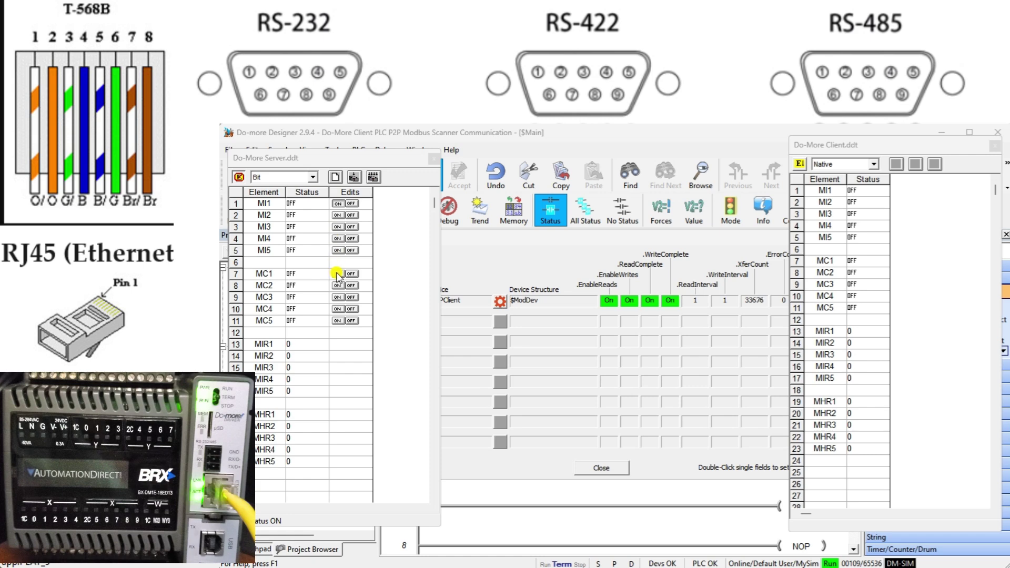
{"action": "left_click", "coordinate": [337, 203]}
{"action": "left_click", "coordinate": [337, 215]}
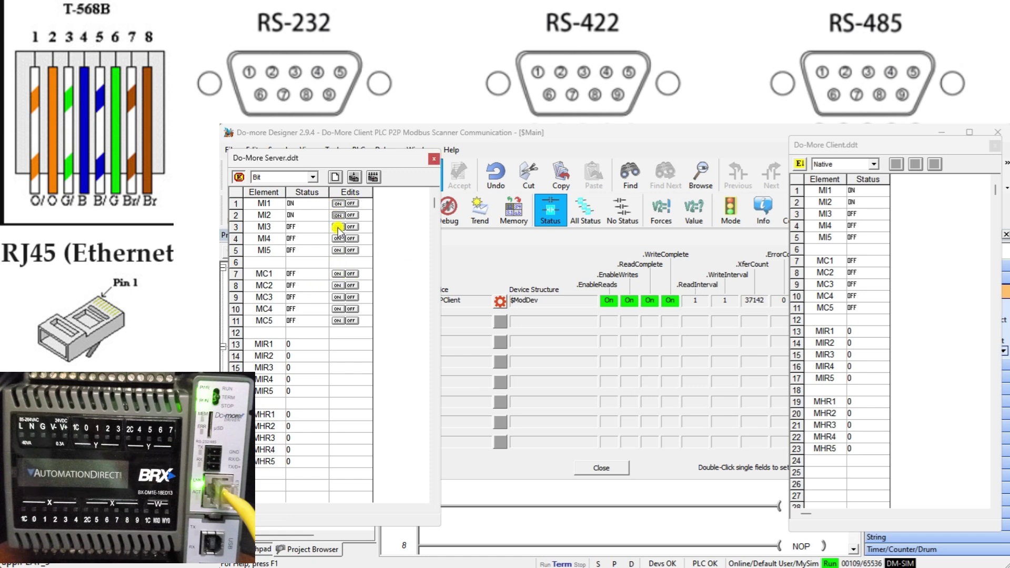
{"action": "left_click", "coordinate": [337, 227]}
{"action": "left_click", "coordinate": [337, 239]}
{"action": "left_click", "coordinate": [337, 250]}
- Turn off MI1, MI2 and MI4 in the server's data view
{"action": "left_click", "coordinate": [351, 204]}
{"action": "left_click", "coordinate": [351, 215]}
{"action": "left_click", "coordinate": [351, 238]}
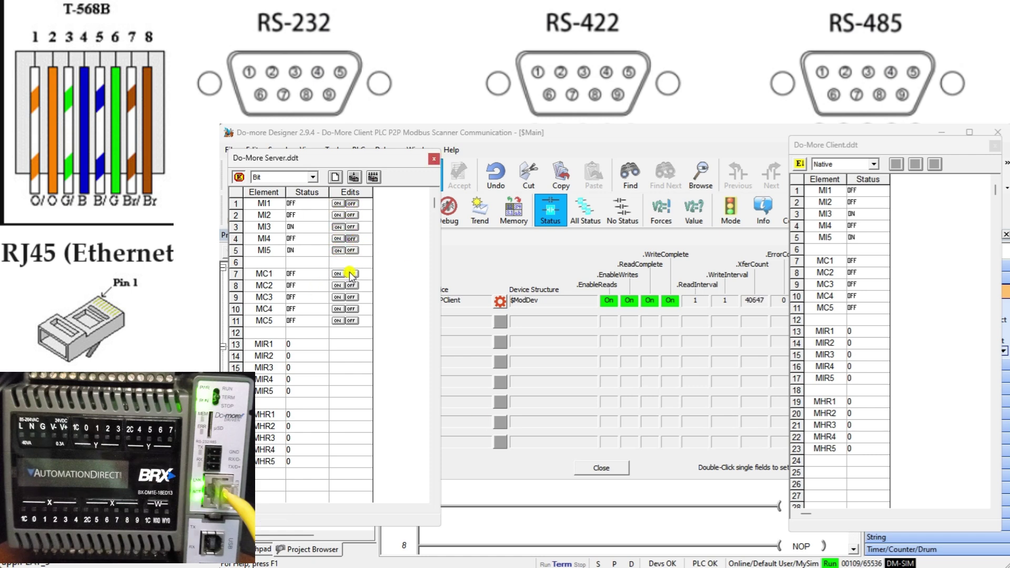
- Write 123 to MIR1 and 456 to MIR3 in the server's data view
{"action": "left_click", "coordinate": [339, 344]}
{"action": "type", "text": "123"}
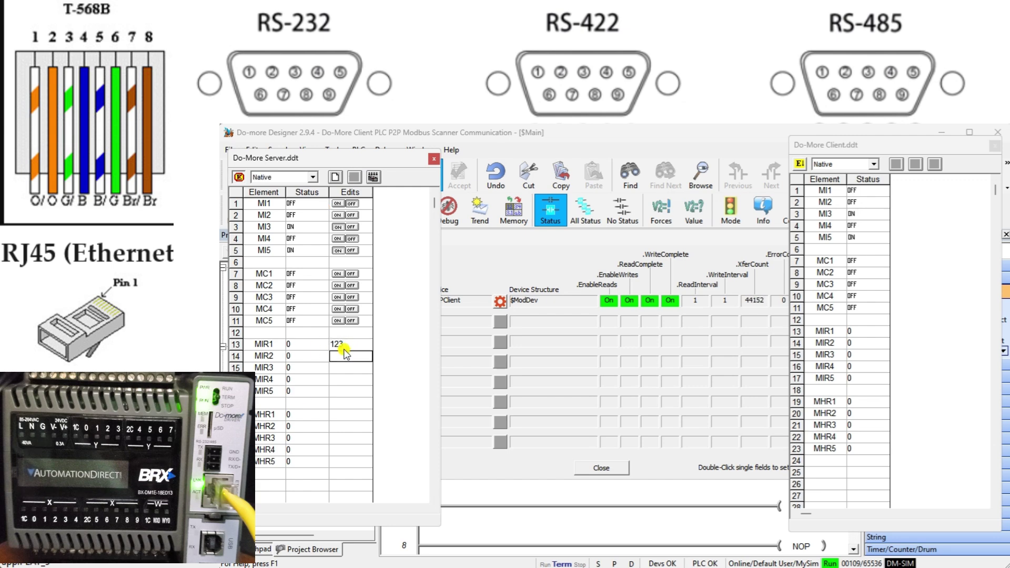
{"action": "left_click", "coordinate": [354, 177]}
{"action": "left_click", "coordinate": [347, 367]}
{"action": "type", "text": "456"}
{"action": "left_click", "coordinate": [354, 178]}
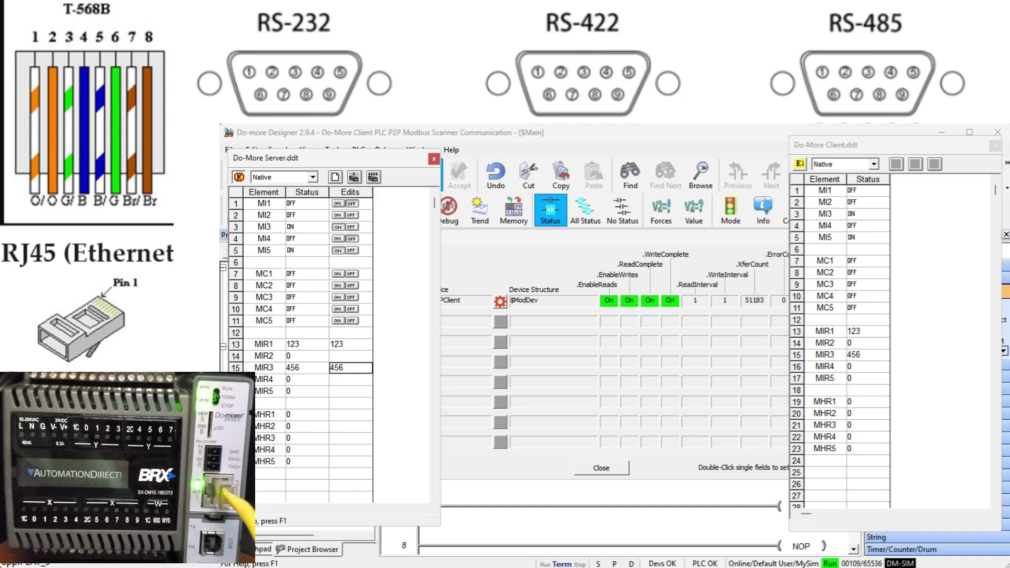
- Show both data views together, enable editing in the Do-More Client view, and turn on coils MC1, MC2 and MC4
{"action": "left_click", "coordinate": [642, 228]}
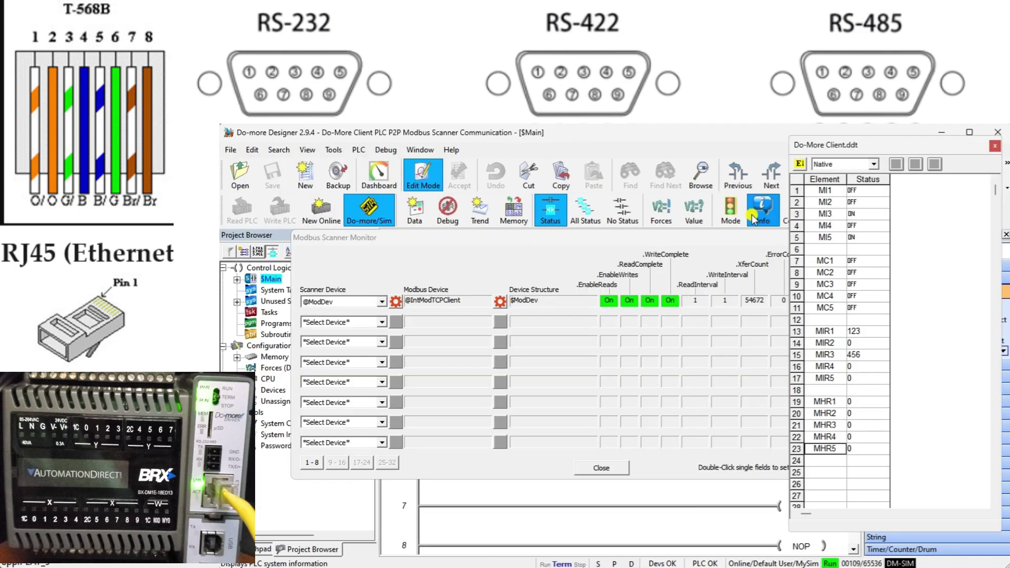
{"action": "key", "text": "alt+Tab"}
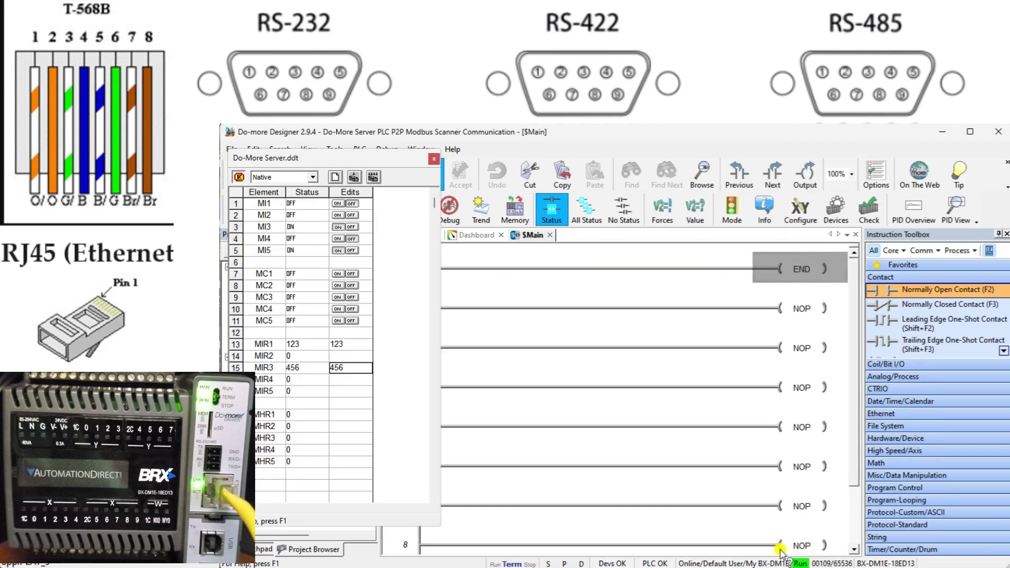
{"action": "key", "text": "alt+Tab"}
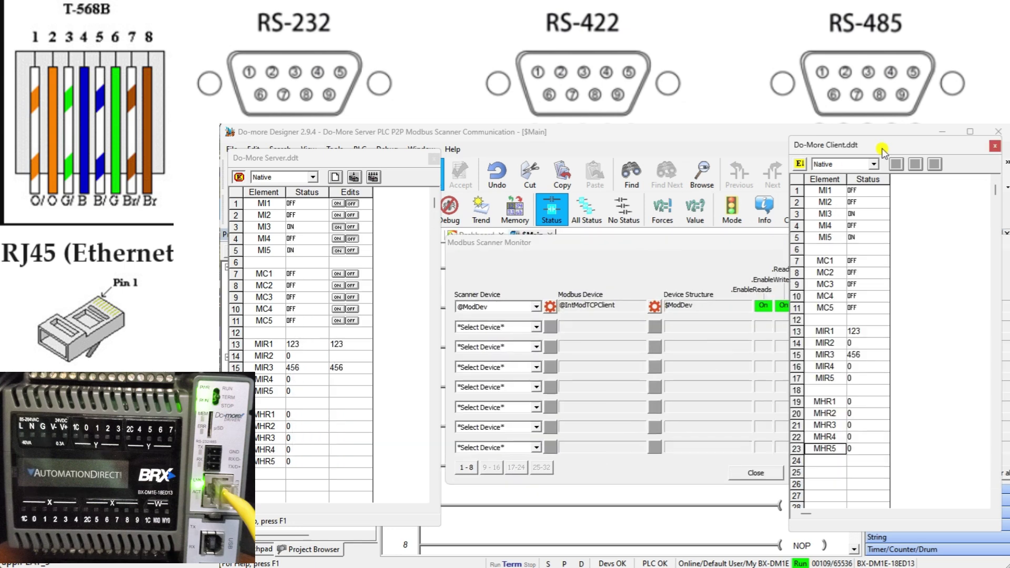
{"action": "left_click", "coordinate": [898, 261]}
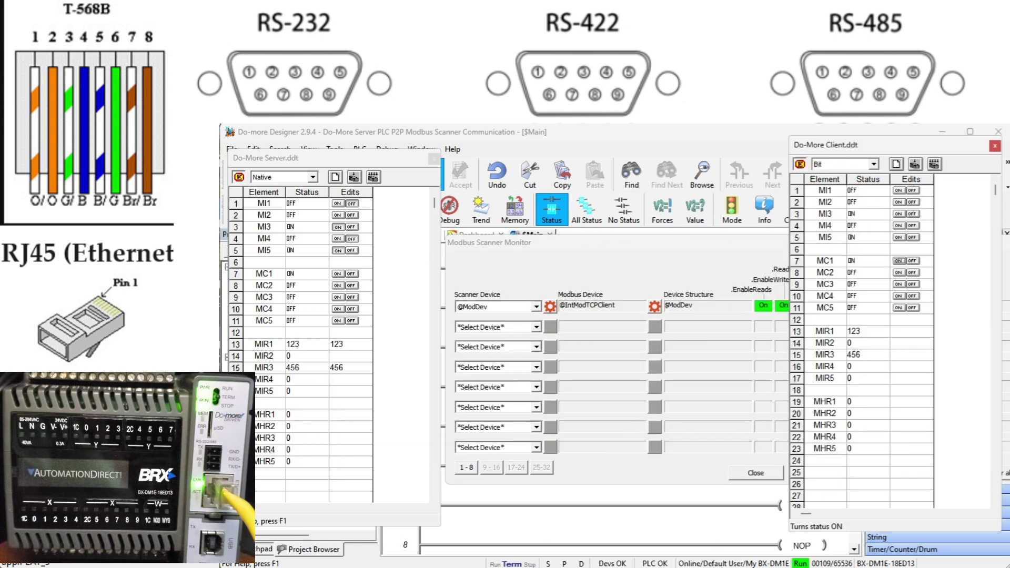
{"action": "key", "text": "Return"}
{"action": "left_click", "coordinate": [898, 273]}
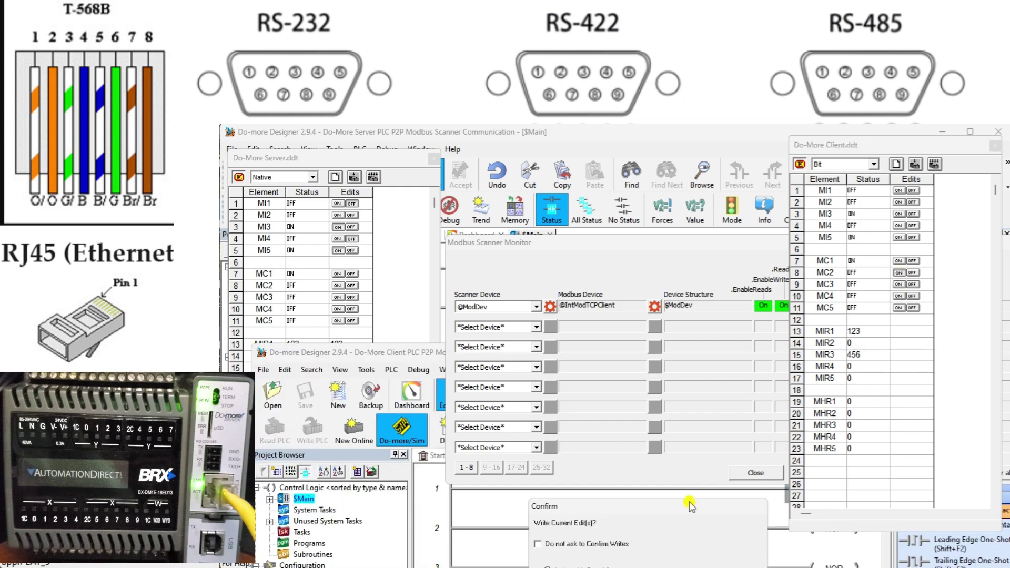
{"action": "key", "text": "Return"}
{"action": "left_click", "coordinate": [897, 296]}
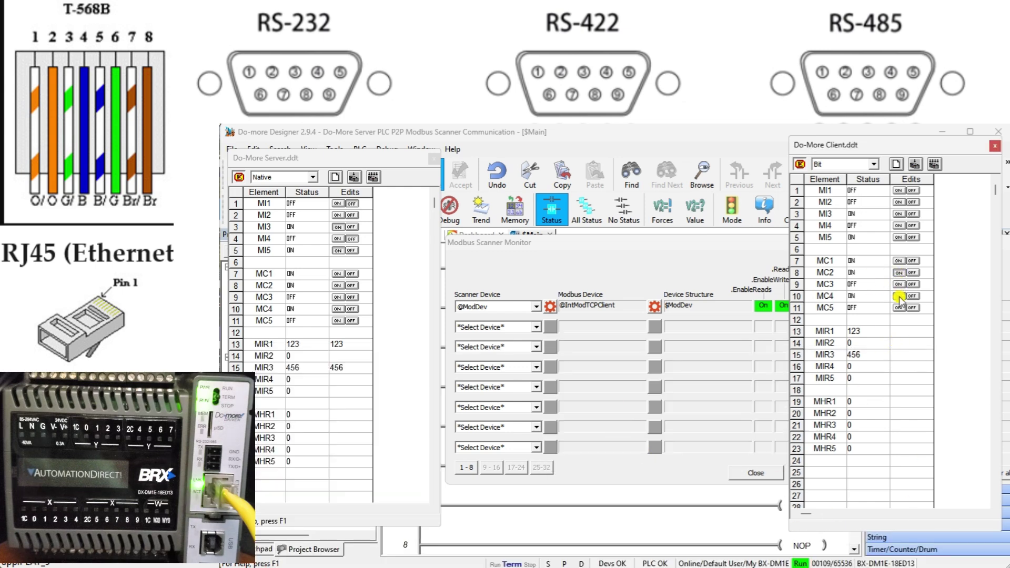
- Write 1234 to MHR1 and 4321 to MHR2 in the client's data view
{"action": "left_click", "coordinate": [897, 401]}
{"action": "type", "text": "1234"}
{"action": "key", "text": "Return"}
{"action": "left_click", "coordinate": [905, 416]}
{"action": "type", "text": "4321"}
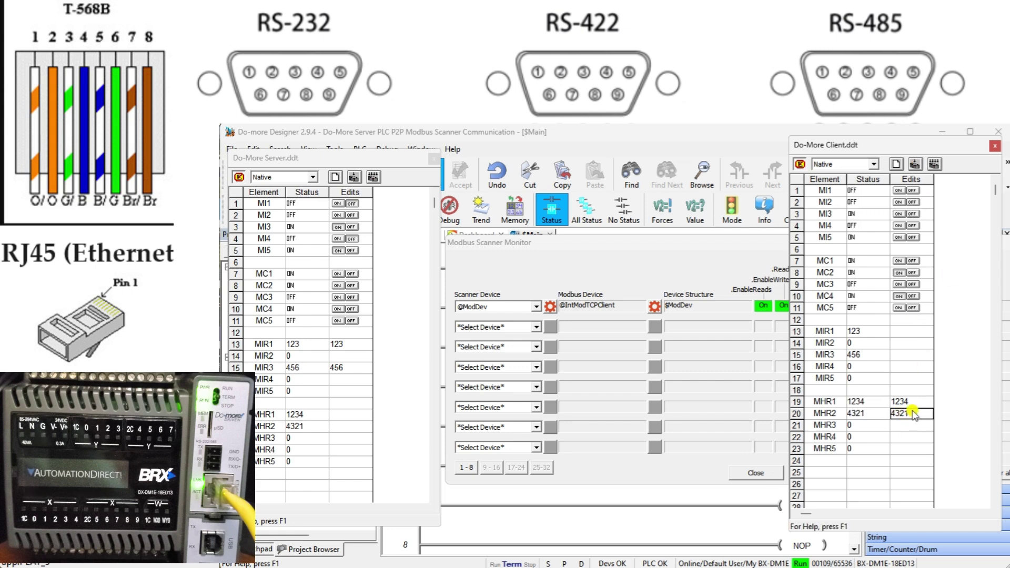
{"action": "key", "text": "Return"}
- Write 1234 to MHR3 and enter 5678 for MHR5 in the client's data view
{"action": "left_click", "coordinate": [904, 425]}
{"action": "type", "text": "1234"}
{"action": "key", "text": "Return"}
{"action": "left_click", "coordinate": [900, 448]}
{"action": "type", "text": "5678"}
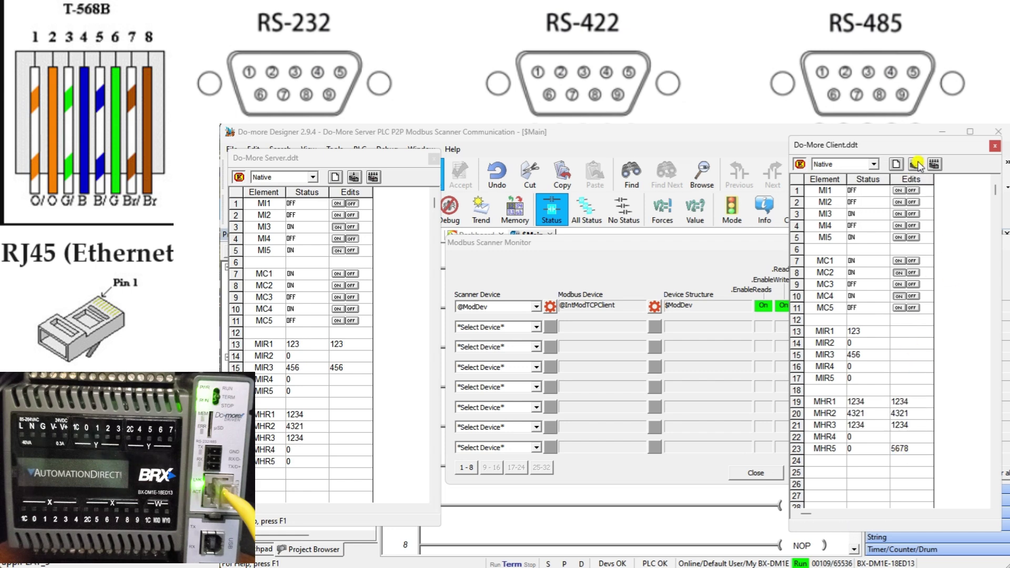
{"action": "key", "text": "Return"}
{"action": "double_click", "coordinate": [712, 242]}
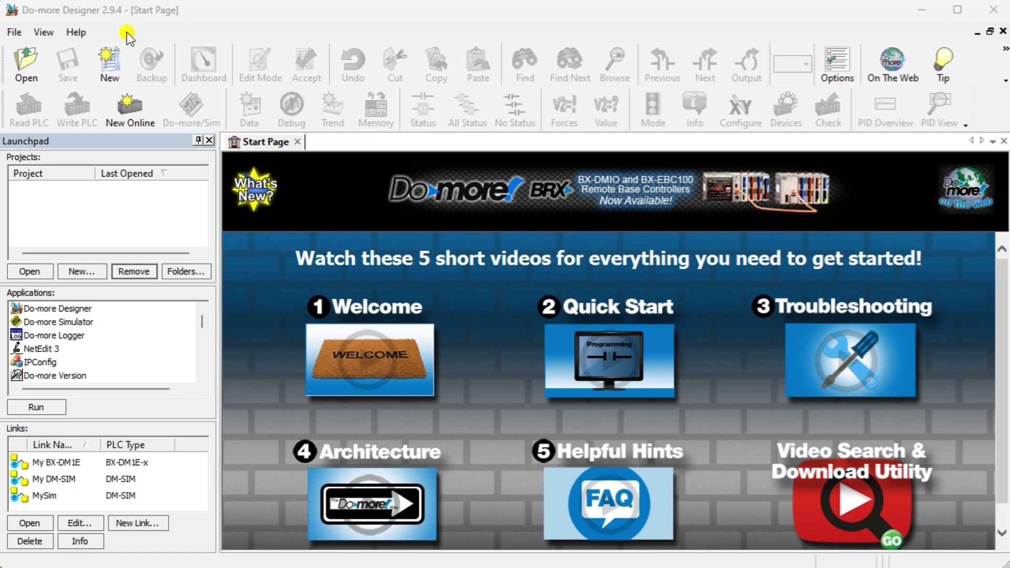
- Bring up the PLC connections and blink the ERR LED of the My BX-DM1E link to identify the controller
{"action": "left_click", "coordinate": [129, 113]}
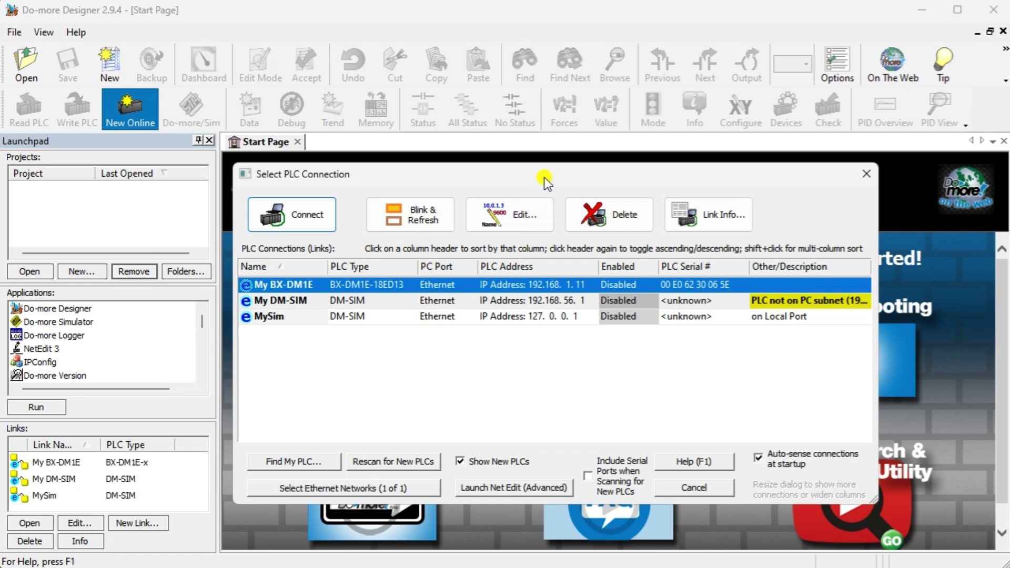
{"action": "left_click_drag", "start_coordinate": [544, 177], "coordinate": [374, 178]}
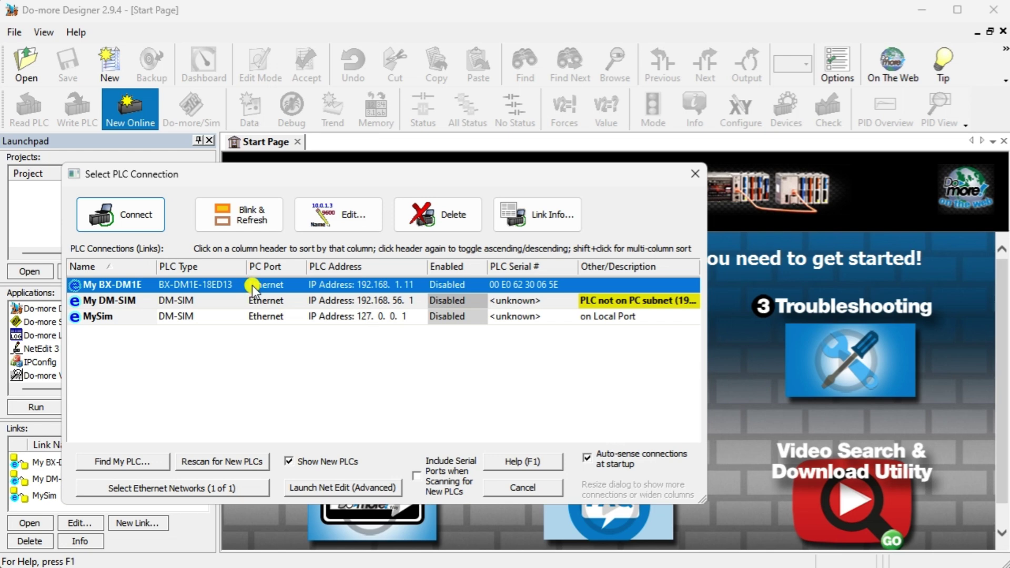
{"action": "left_click", "coordinate": [252, 216]}
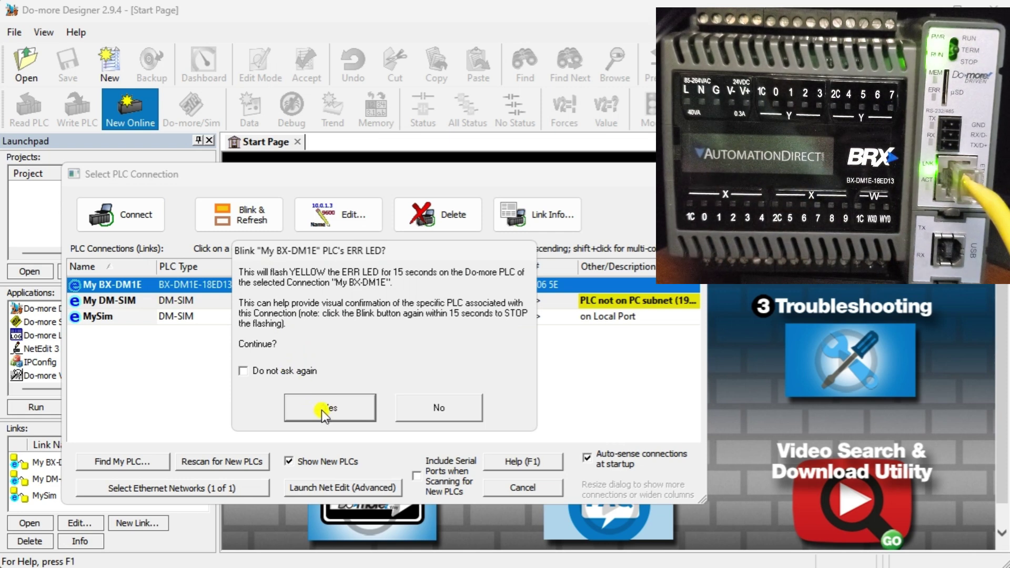
{"action": "left_click", "coordinate": [320, 409]}
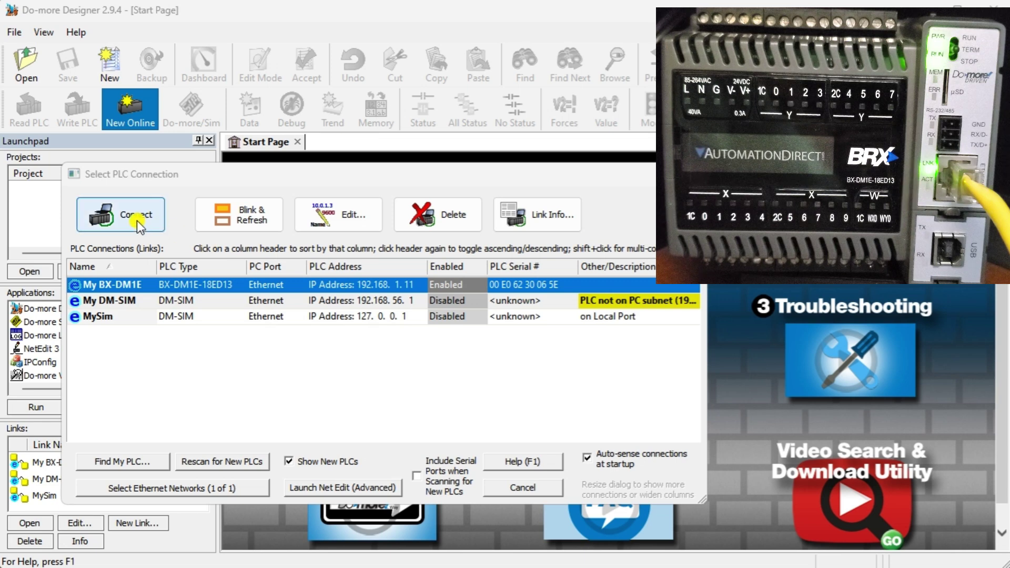
- Connect online to the My BX-DM1E PLC and turn on edit mode for the $Main ladder
{"action": "left_click", "coordinate": [144, 282]}
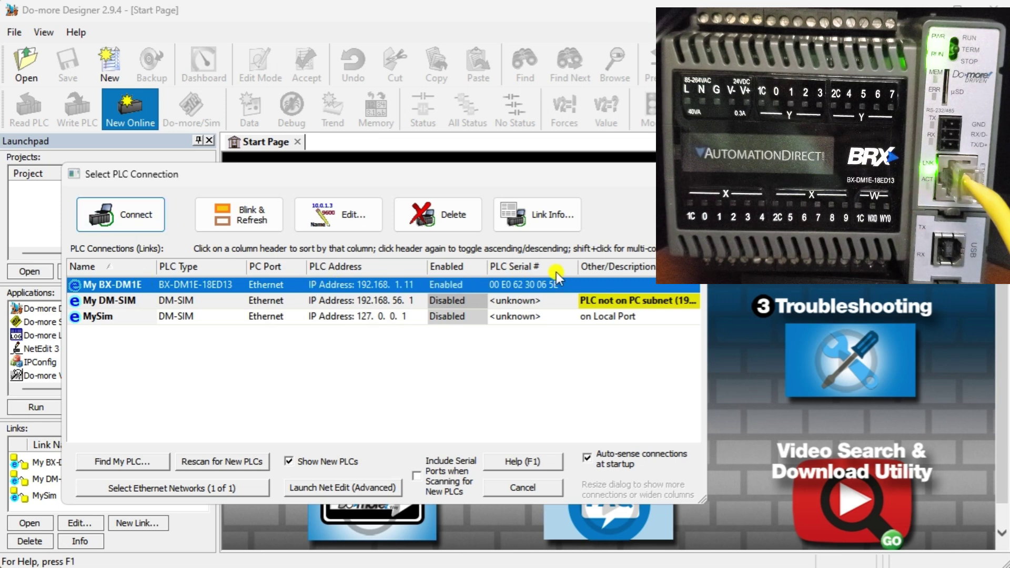
{"action": "left_click", "coordinate": [141, 222]}
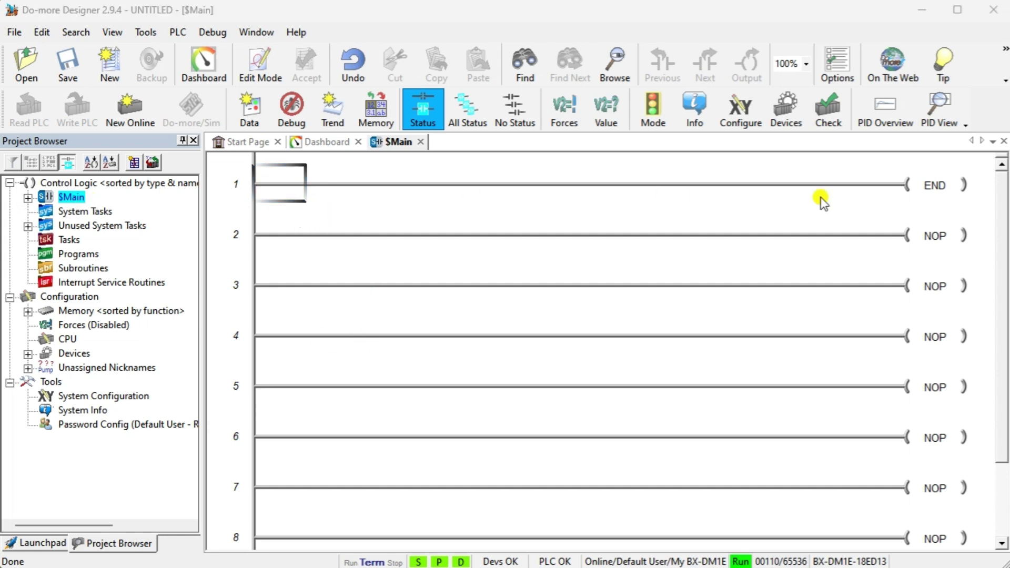
{"action": "left_click", "coordinate": [949, 194]}
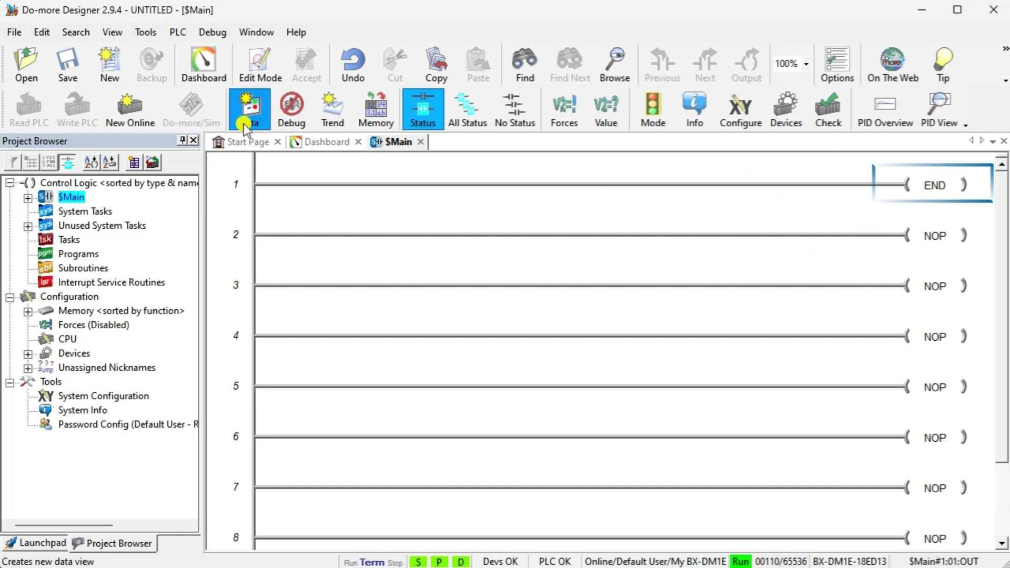
{"action": "left_click", "coordinate": [249, 69]}
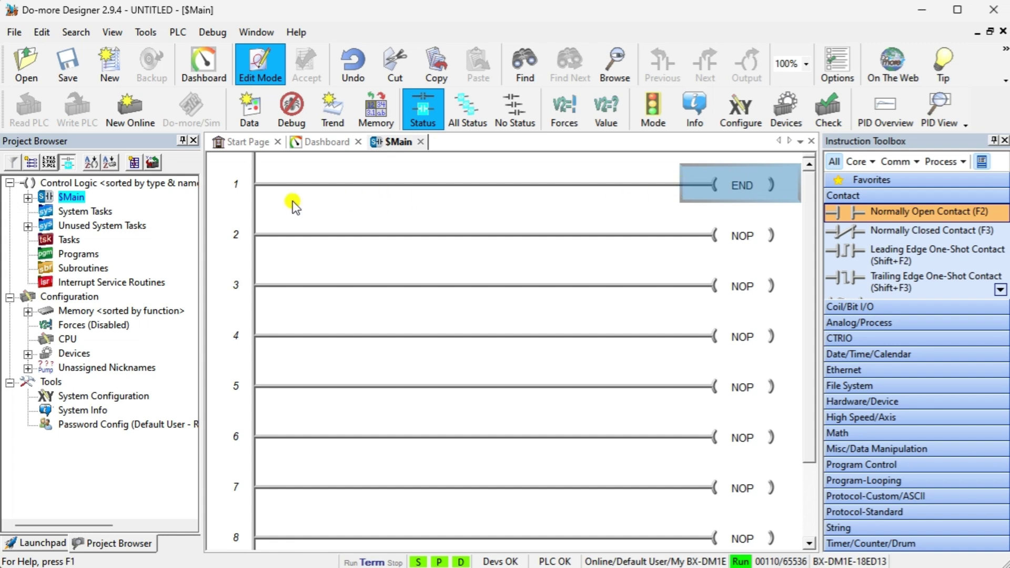
- Review the BRX CPU's Modbus/TCP server settings and internal Ethernet port IP settings in the system configuration
{"action": "left_click", "coordinate": [91, 397]}
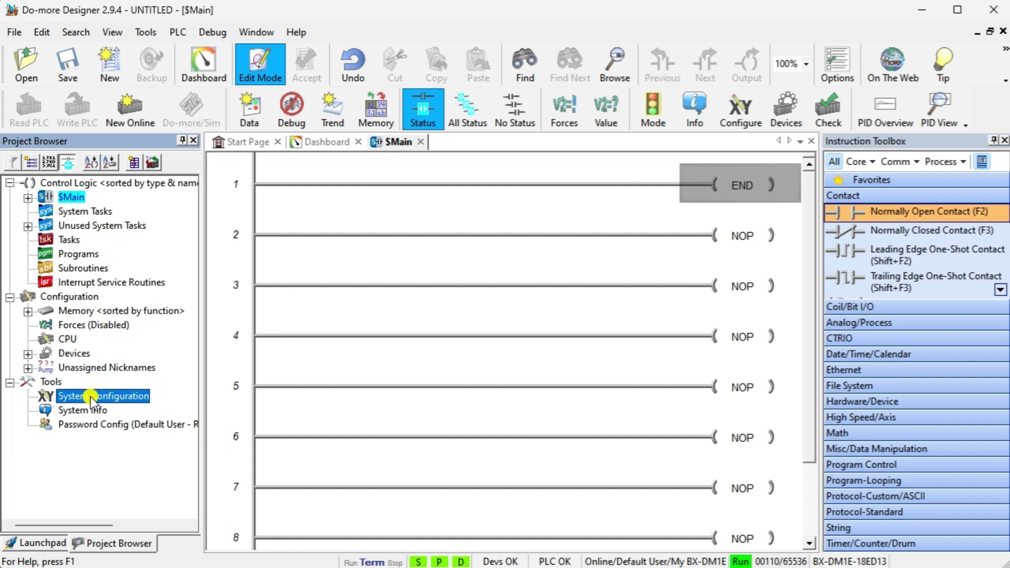
{"action": "double_click", "coordinate": [90, 396]}
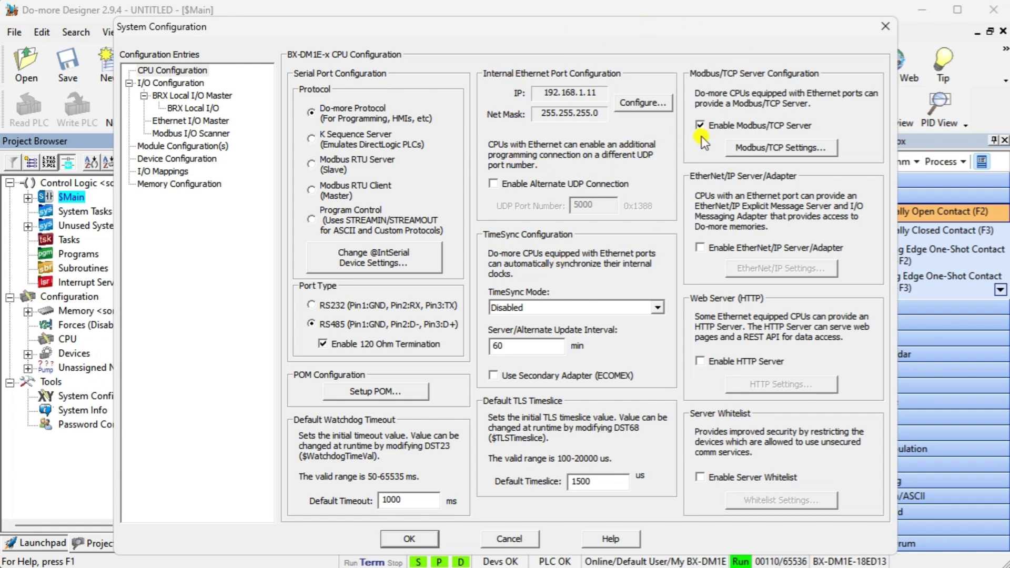
{"action": "left_click", "coordinate": [747, 149]}
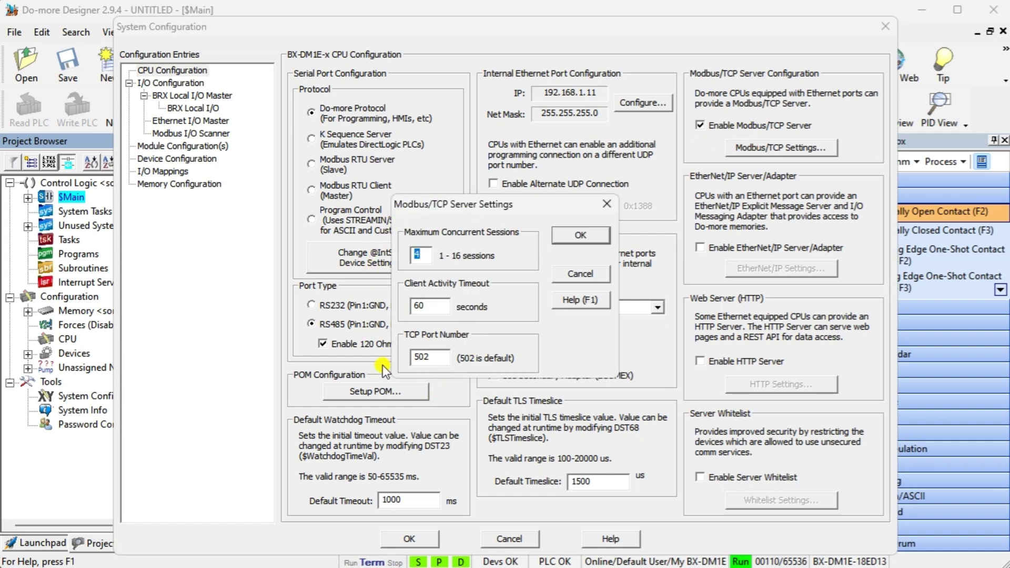
{"action": "left_click", "coordinate": [581, 235]}
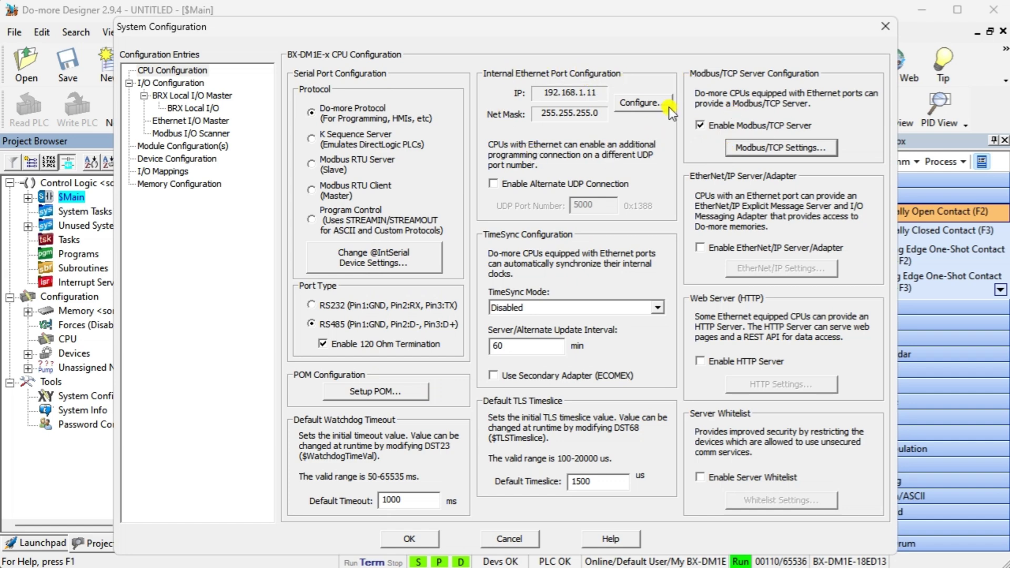
{"action": "left_click", "coordinate": [654, 102]}
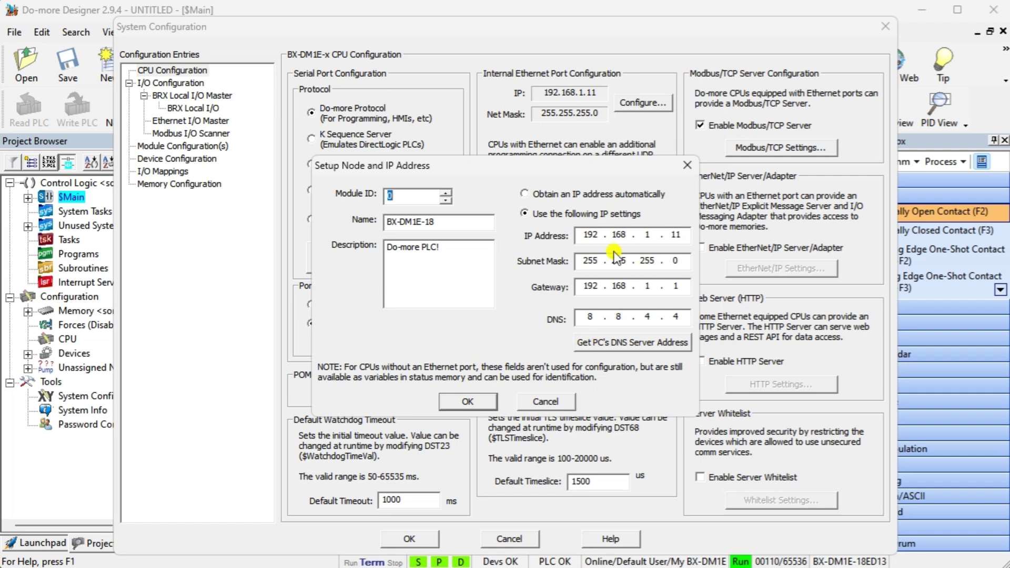
{"action": "left_click", "coordinate": [541, 401]}
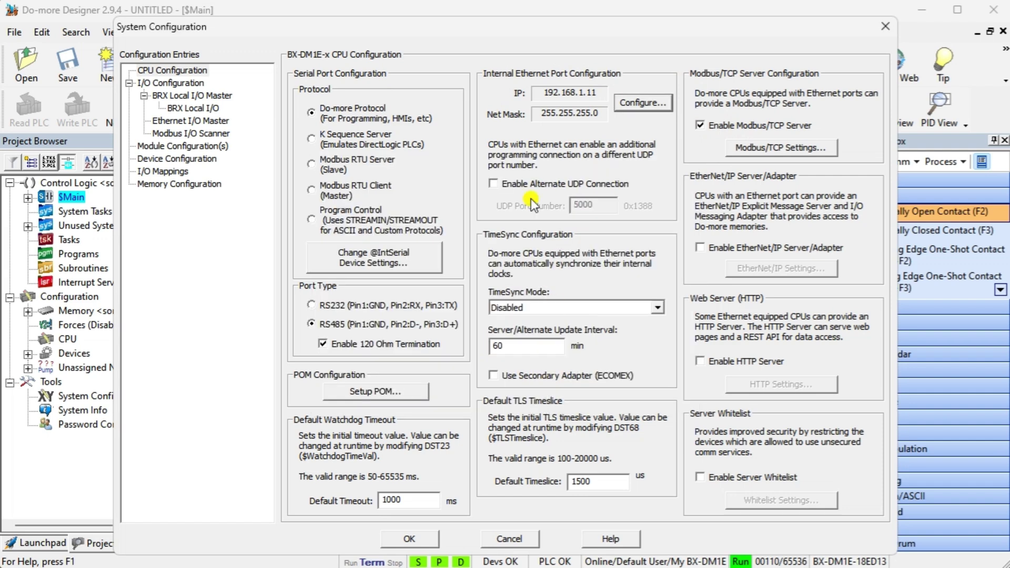
{"action": "left_click", "coordinate": [424, 532]}
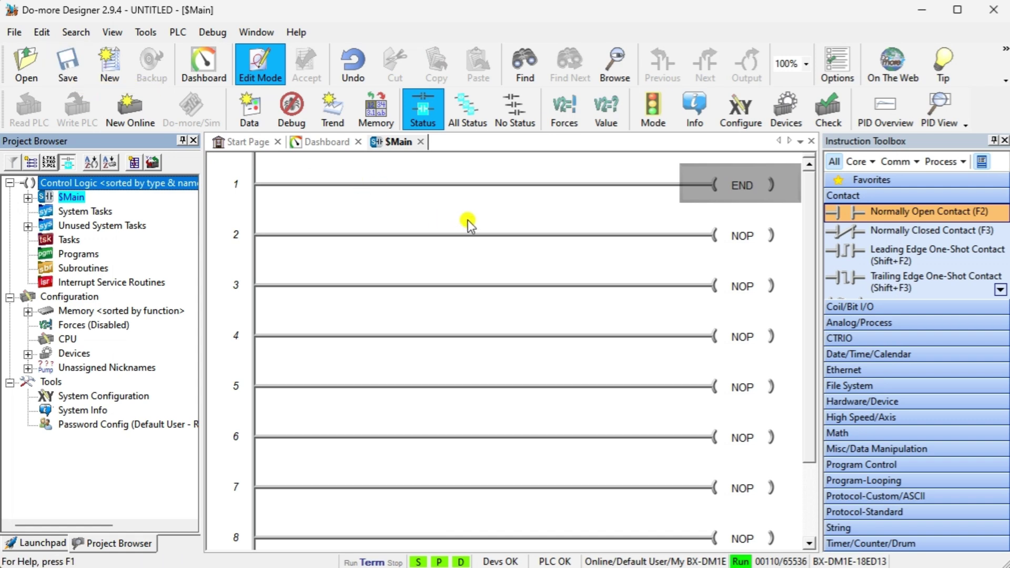
- Delete and re-enter the END coil on rung 1 of $Main, and accept the ladder program
{"action": "left_click", "coordinate": [737, 192]}
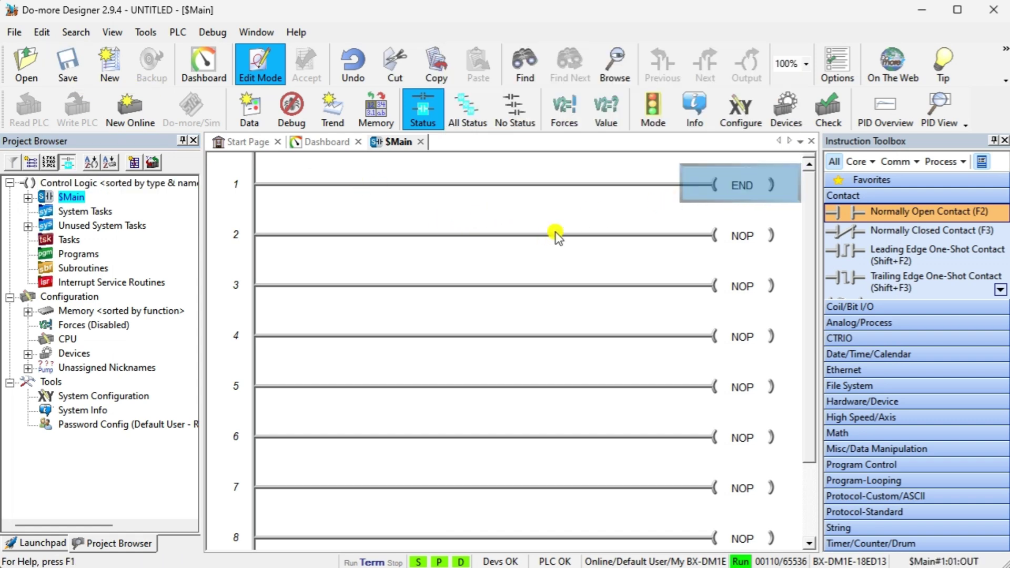
{"action": "key", "text": "Delete"}
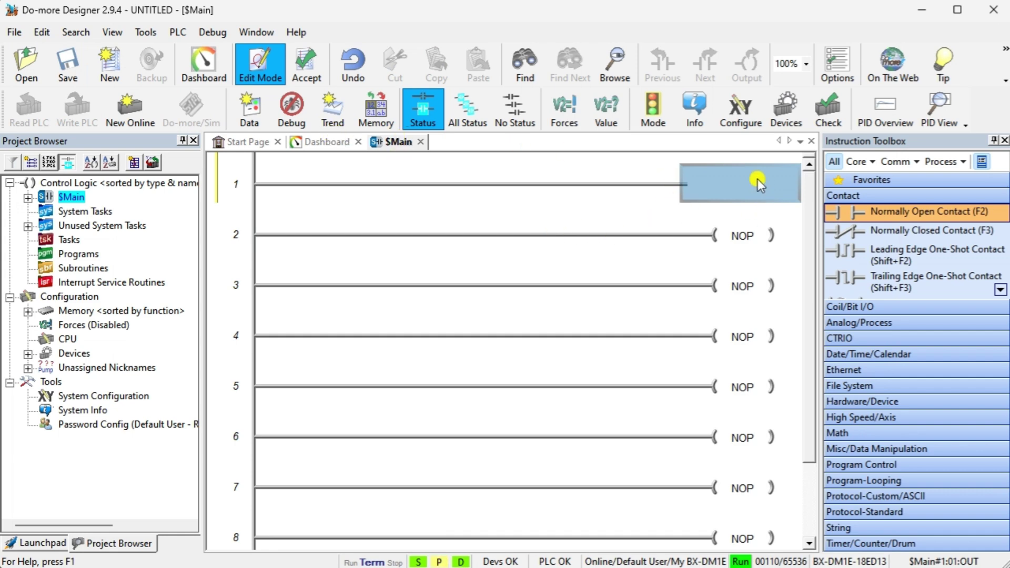
{"action": "type", "text": "END"}
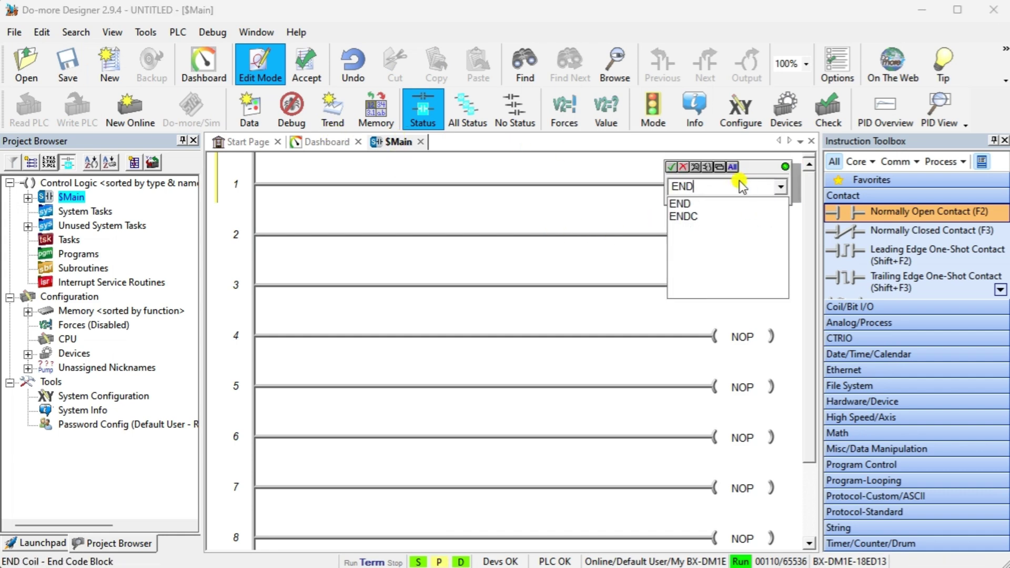
{"action": "left_click", "coordinate": [669, 167]}
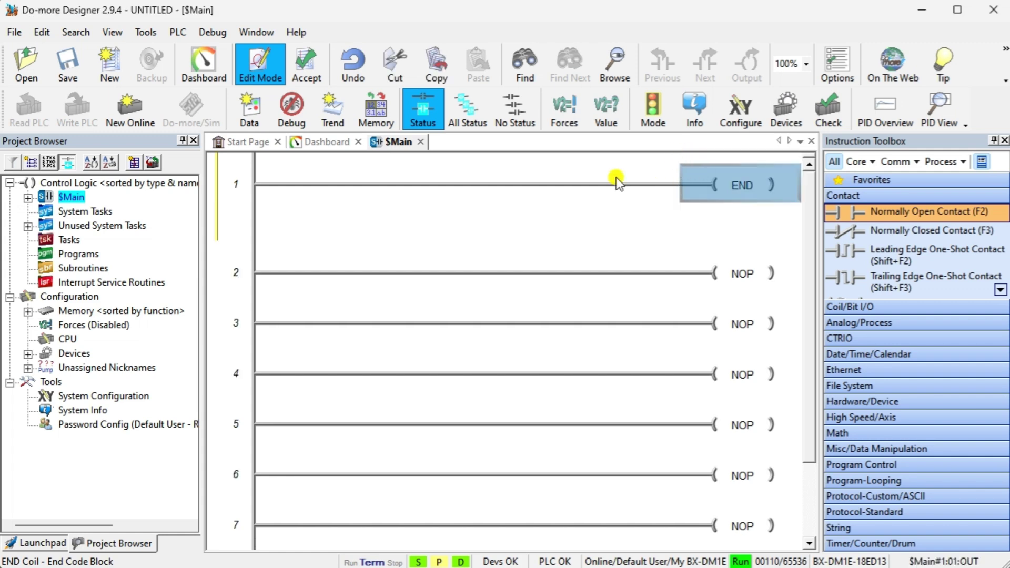
{"action": "left_click", "coordinate": [307, 60]}
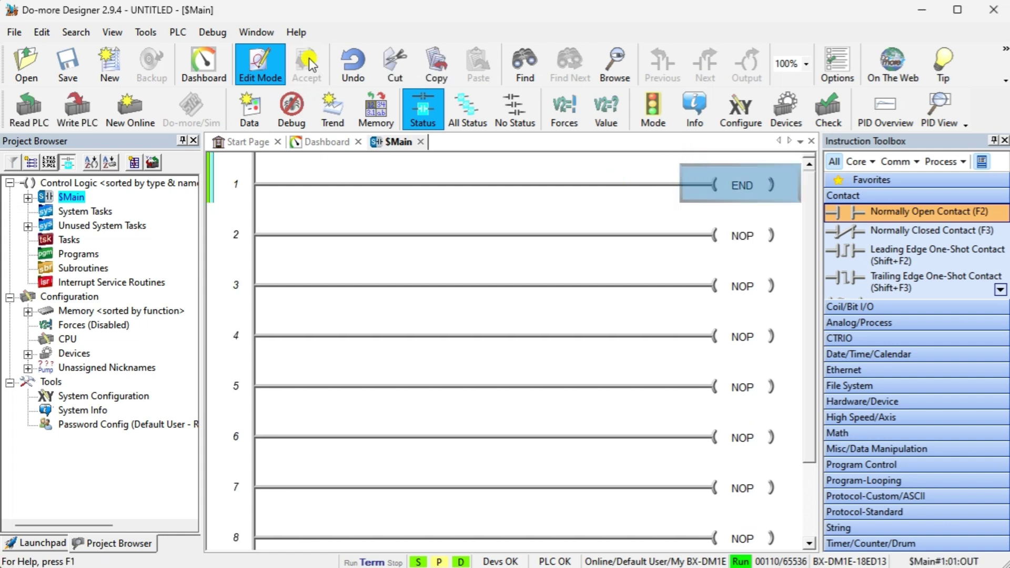
- Save the project as "Do-More Server PLC P2P Modbus Scanner Communication" with the default file properties and write it to the PLC
{"action": "left_click", "coordinate": [65, 73]}
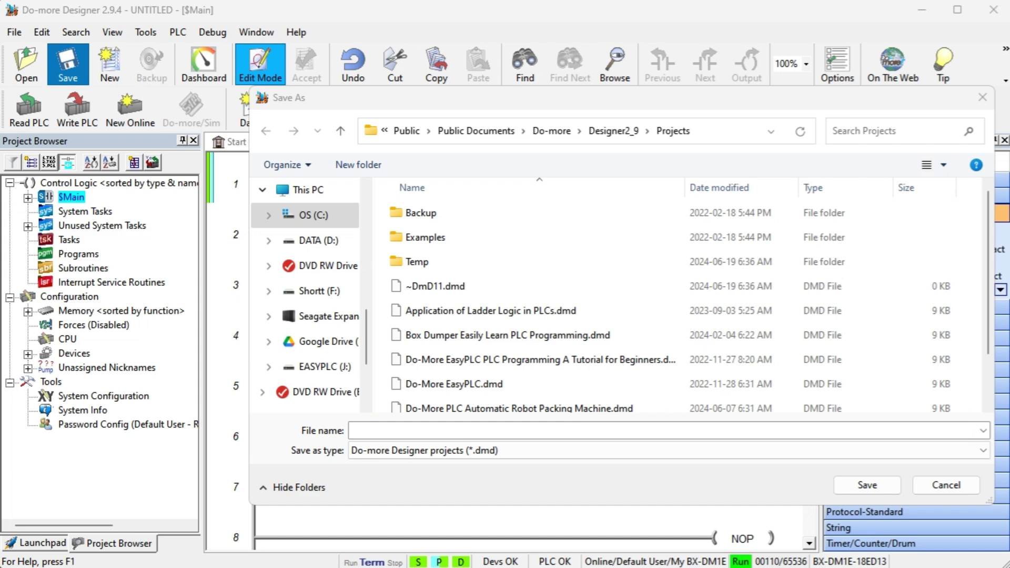
{"action": "left_click", "coordinate": [352, 430]}
{"action": "type", "text": "Do-More Server PLC P2P Modbus Scanner Communication"}
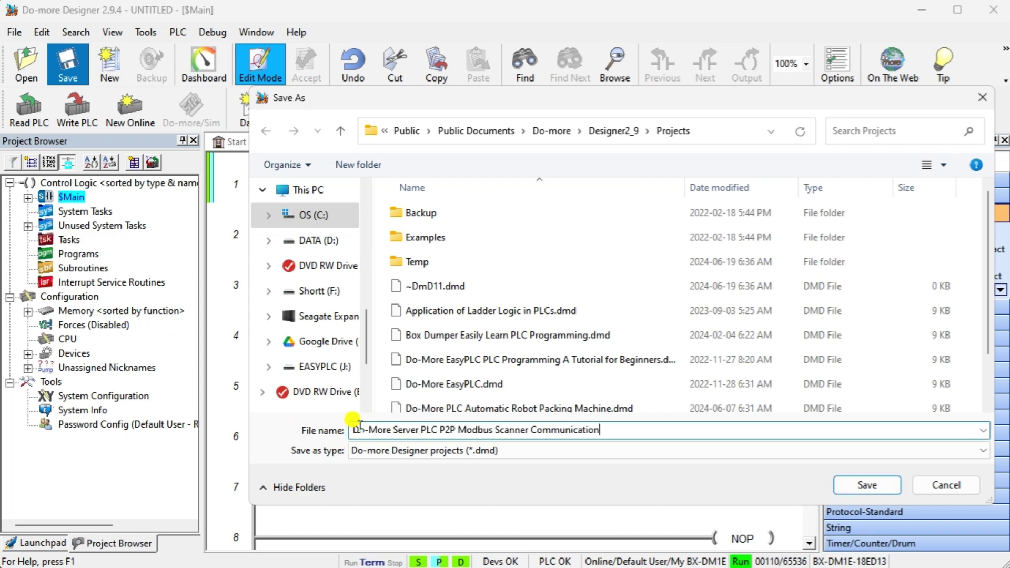
{"action": "left_click", "coordinate": [842, 484]}
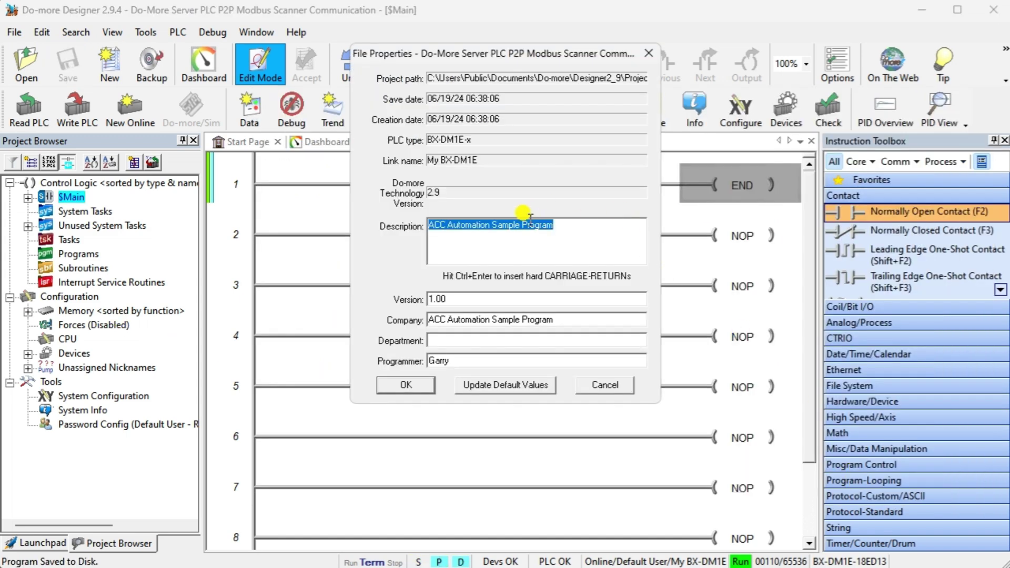
{"action": "left_click", "coordinate": [406, 386]}
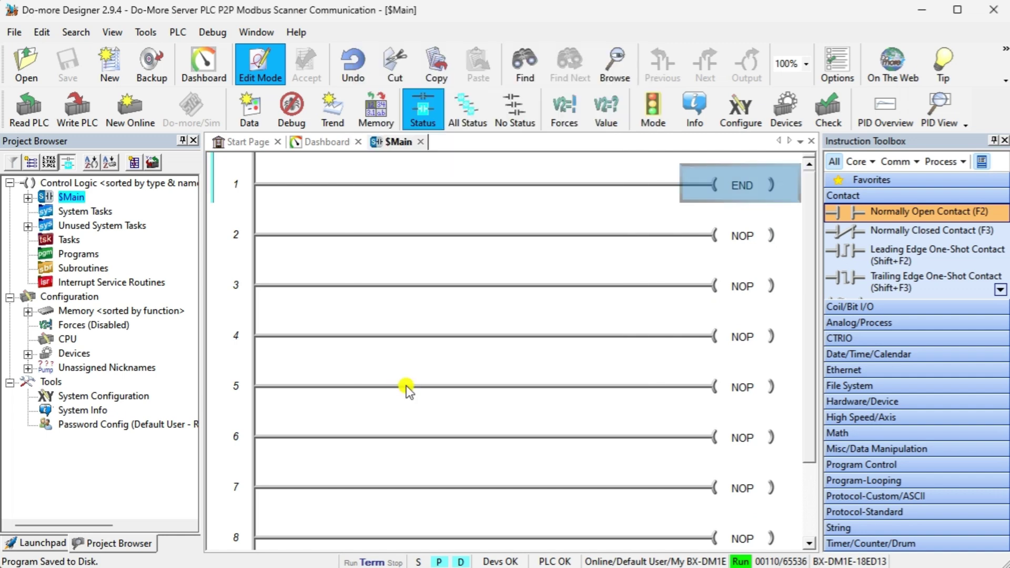
{"action": "left_click", "coordinate": [74, 115]}
- Switch to the other Do-more Designer window and start a new offline project for the Do-more Simulator
{"action": "left_click", "coordinate": [425, 533]}
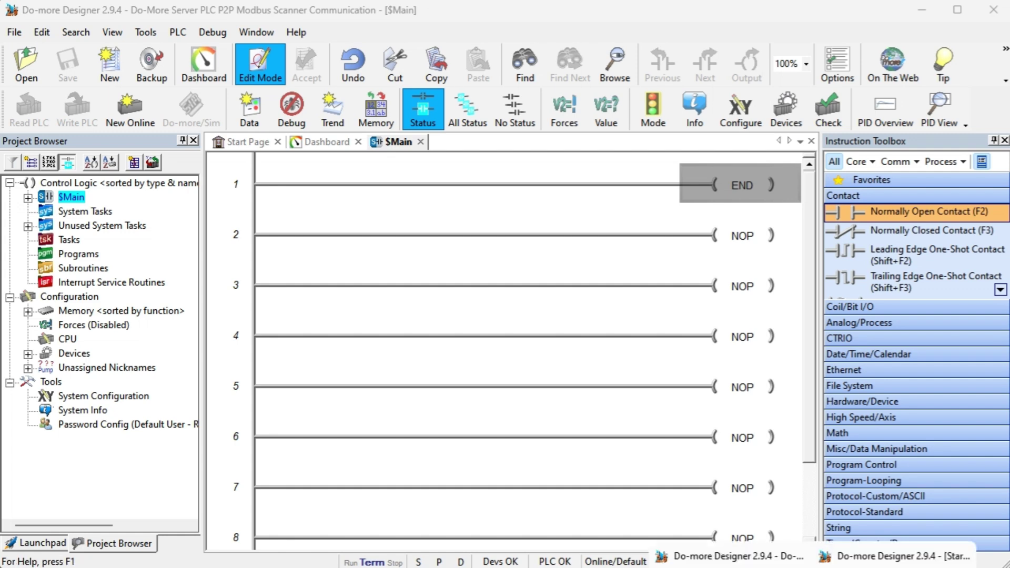
{"action": "left_click", "coordinate": [894, 556]}
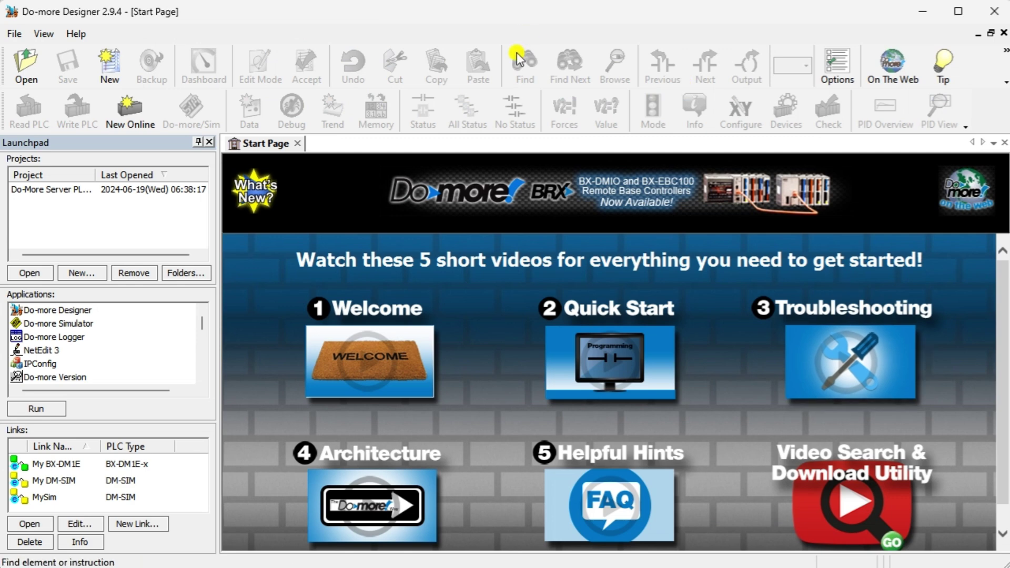
{"action": "left_click", "coordinate": [112, 72]}
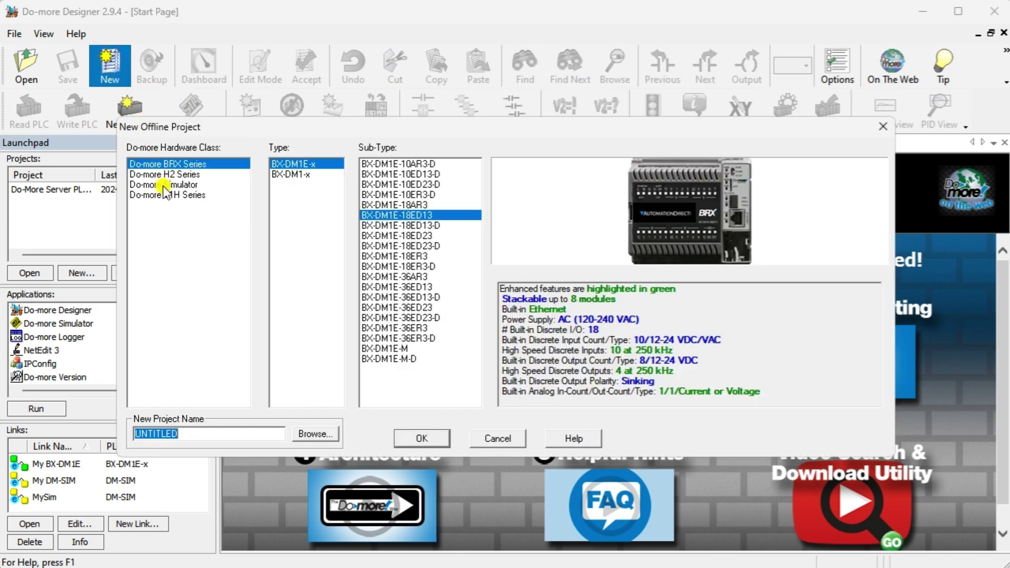
{"action": "left_click", "coordinate": [164, 185]}
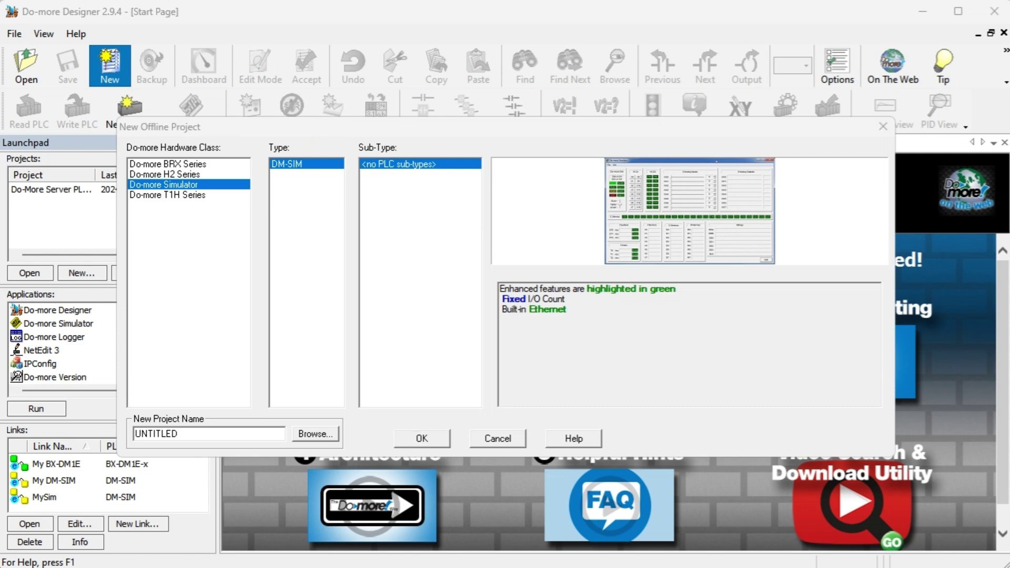
- Name the new simulator project "Do-More Client PLC P2P Modbus Scanner Communication" and create it
{"action": "left_click_drag", "start_coordinate": [178, 434], "coordinate": [131, 431]}
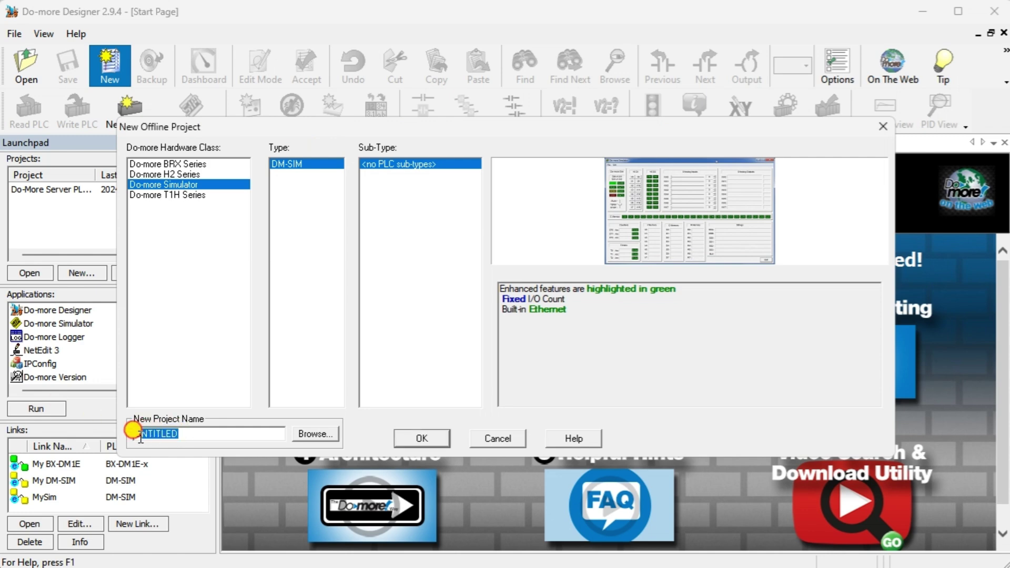
{"action": "key", "text": "ctrl+v"}
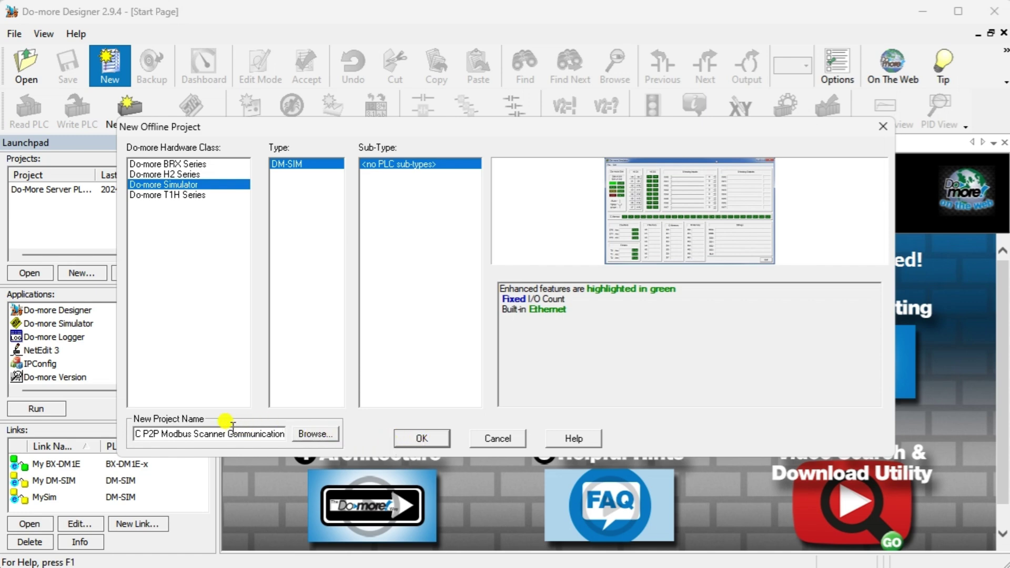
{"action": "key", "text": "Left"}
{"action": "key", "text": "Left"}
{"action": "key", "text": "Left"}
{"action": "key", "text": "Left"}
{"action": "key", "text": "Left"}
{"action": "key", "text": "Left"}
{"action": "key", "text": "Left"}
{"action": "key", "text": "Left"}
{"action": "key", "text": "Left"}
{"action": "key", "text": "Left"}
{"action": "key", "text": "Left"}
{"action": "key", "text": "Left"}
{"action": "key", "text": "Left"}
{"action": "key", "text": "Left"}
{"action": "key", "text": "Left"}
{"action": "key", "text": "Left"}
{"action": "key", "text": "Left"}
{"action": "key", "text": "Left"}
{"action": "key", "text": "Left"}
{"action": "key", "text": "Left"}
{"action": "key", "text": "Left"}
{"action": "key", "text": "Left"}
{"action": "key", "text": "Left"}
{"action": "key", "text": "Left"}
{"action": "key", "text": "Left"}
{"action": "key", "text": "Left"}
{"action": "key", "text": "Left"}
{"action": "key", "text": "Left"}
{"action": "key", "text": "Left"}
{"action": "key", "text": "Left"}
{"action": "key", "text": "Left"}
{"action": "key", "text": "Left"}
{"action": "key", "text": "Left"}
{"action": "key", "text": "Left"}
{"action": "key", "text": "Left"}
{"action": "key", "text": "Left"}
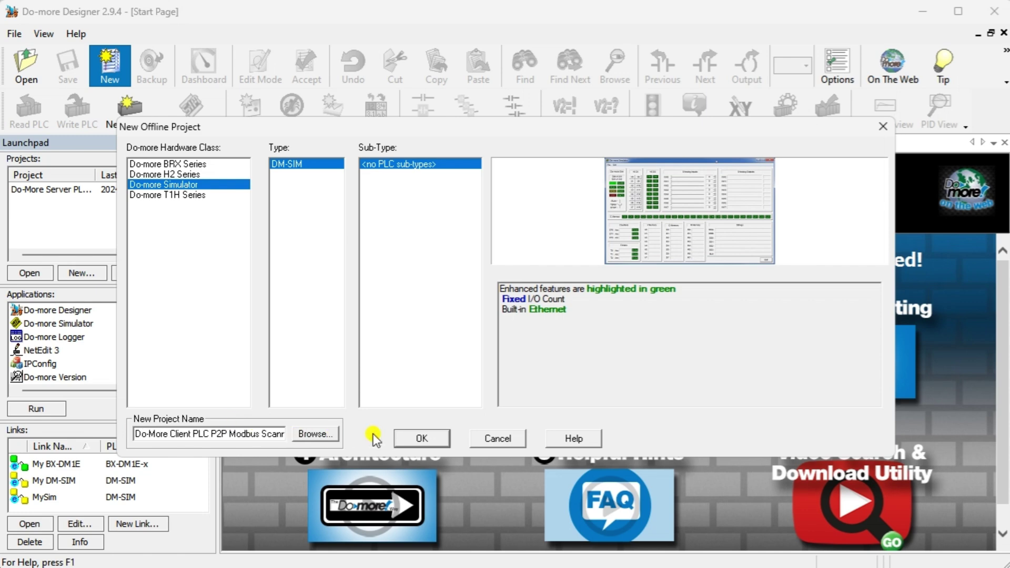
{"action": "left_click", "coordinate": [415, 439]}
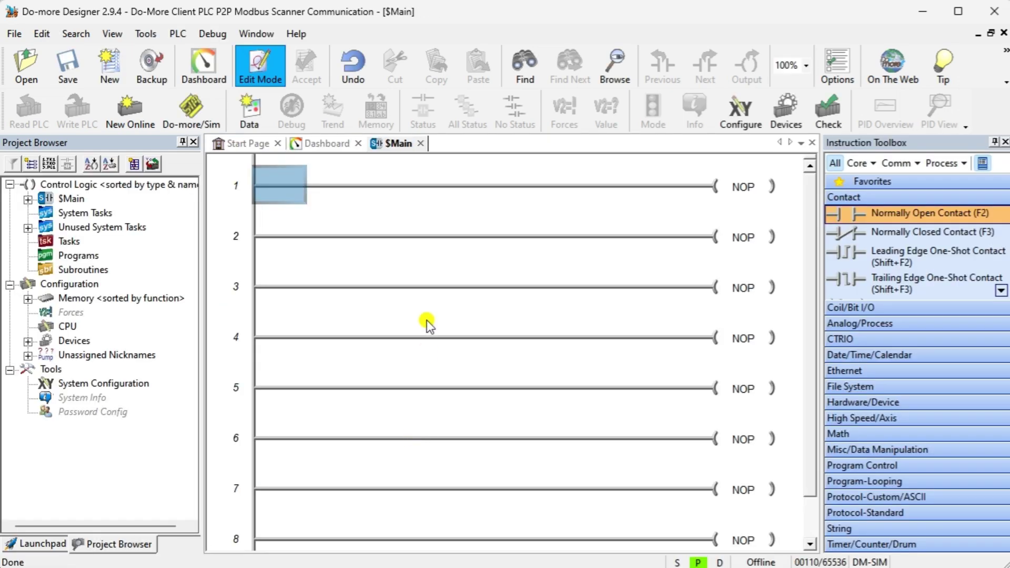
- Enter an END coil on rung 1 of $Main, and save the accepted client ladder program
{"action": "left_click", "coordinate": [734, 191]}
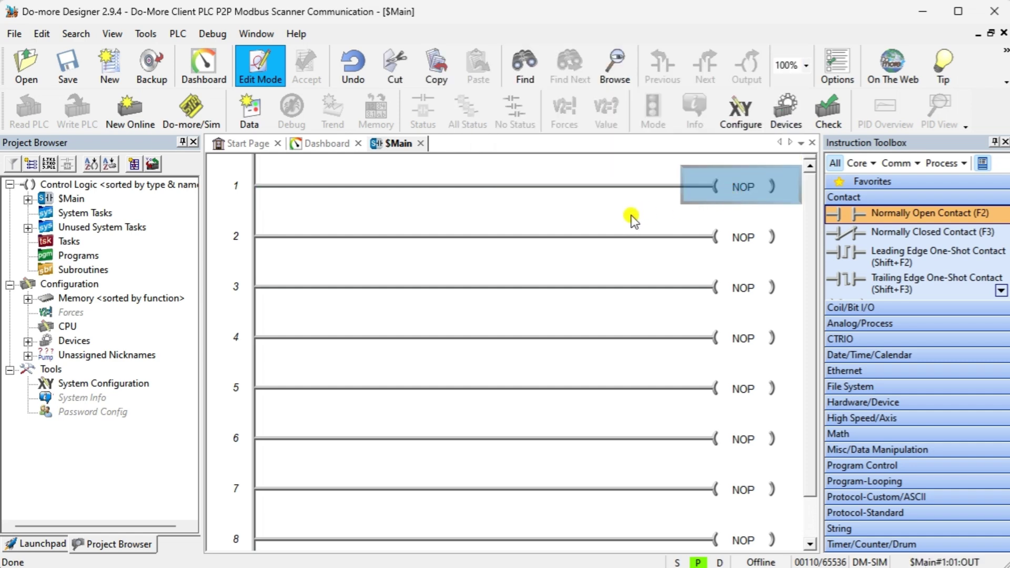
{"action": "type", "text": "END"}
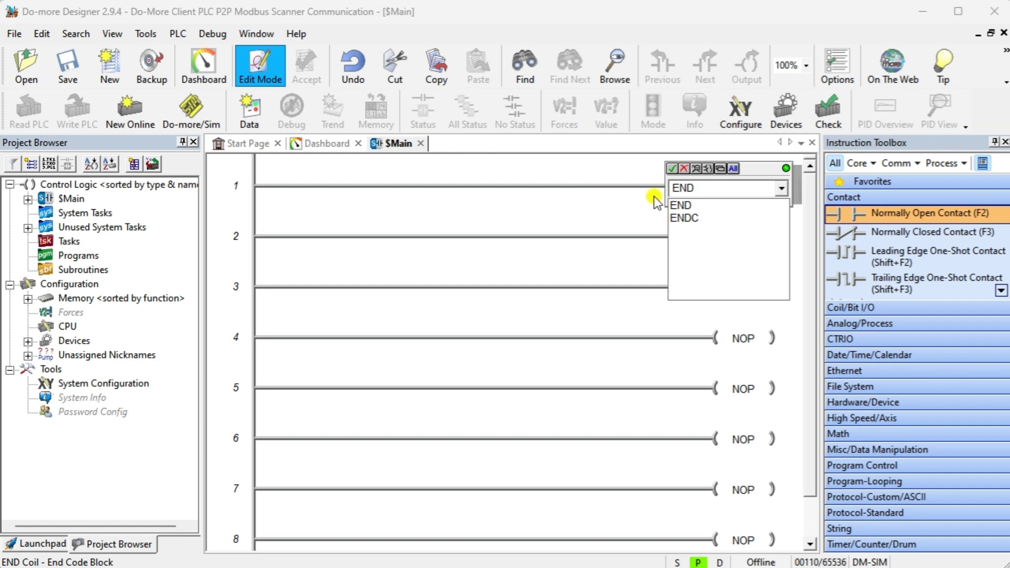
{"action": "key", "text": "Return"}
{"action": "left_click", "coordinate": [672, 168]}
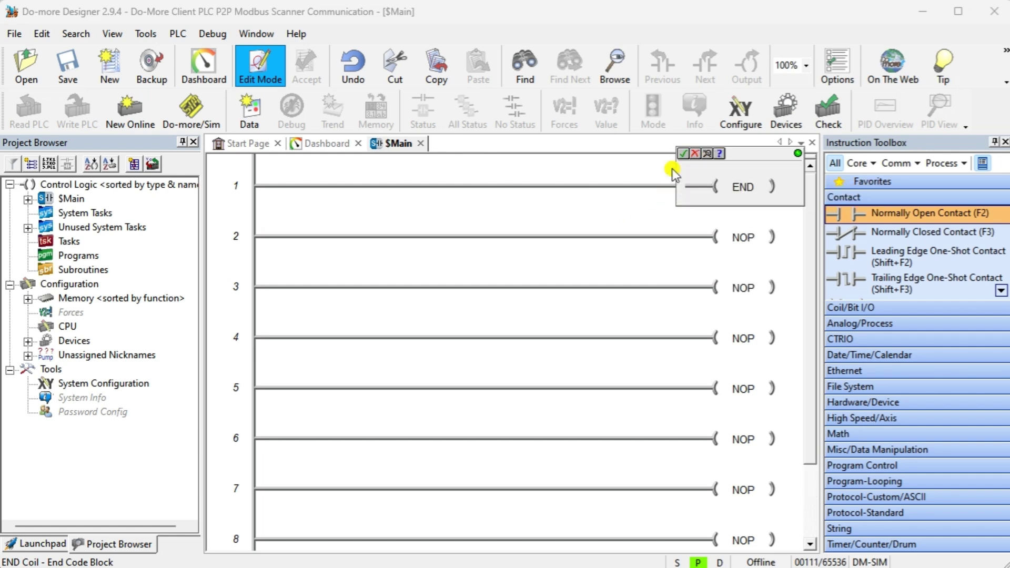
{"action": "left_click", "coordinate": [683, 153]}
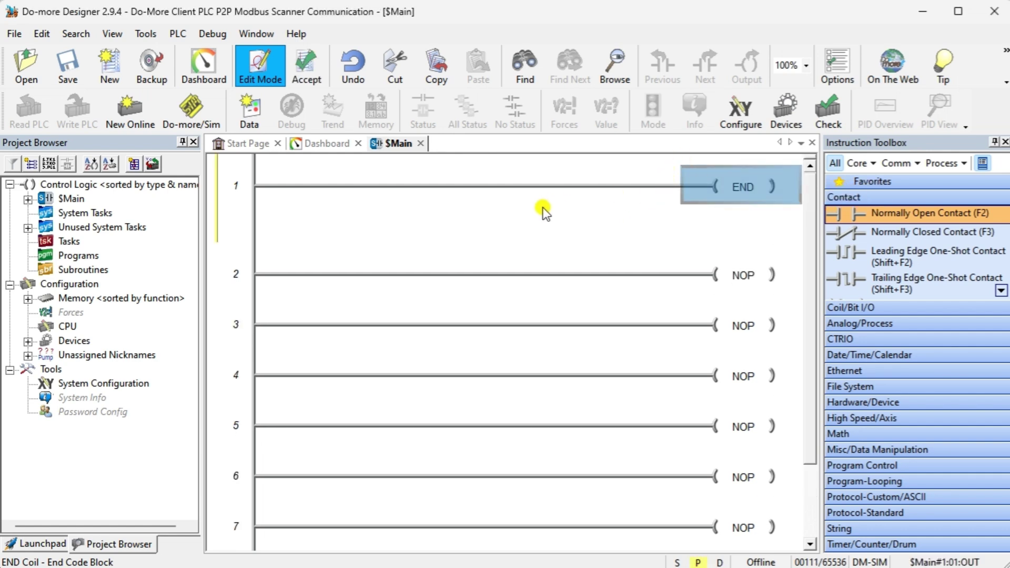
{"action": "left_click", "coordinate": [309, 71]}
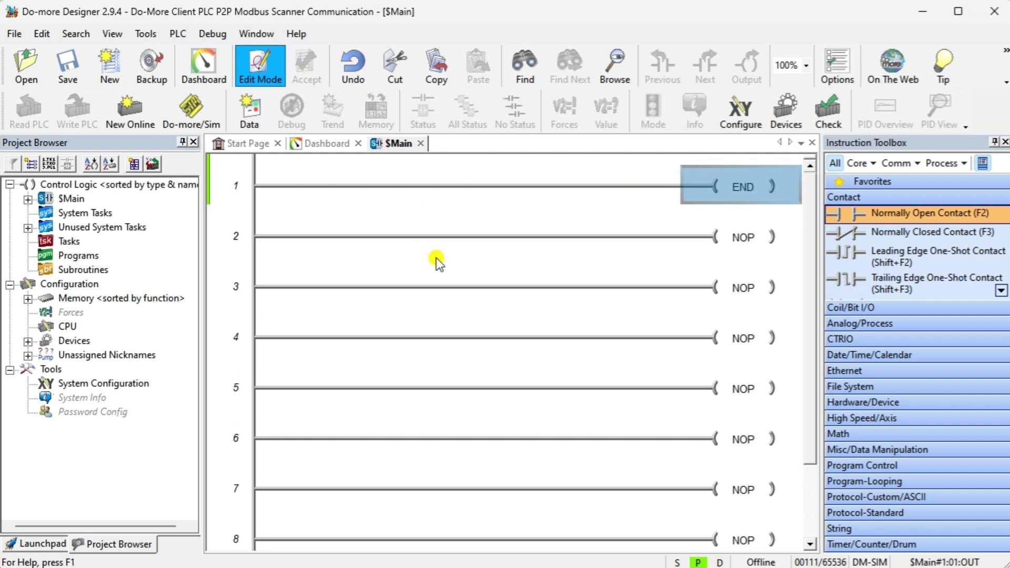
{"action": "left_click", "coordinate": [64, 71]}
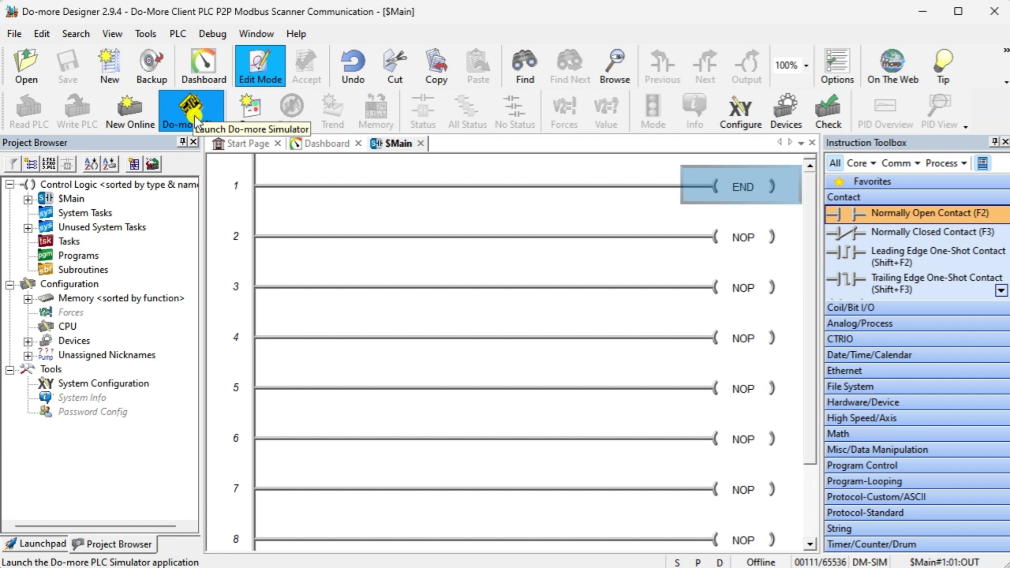
- Launch the Do-more Simulator and download the client project to it in RUN mode (Runtime Edit)
{"action": "left_click", "coordinate": [206, 121]}
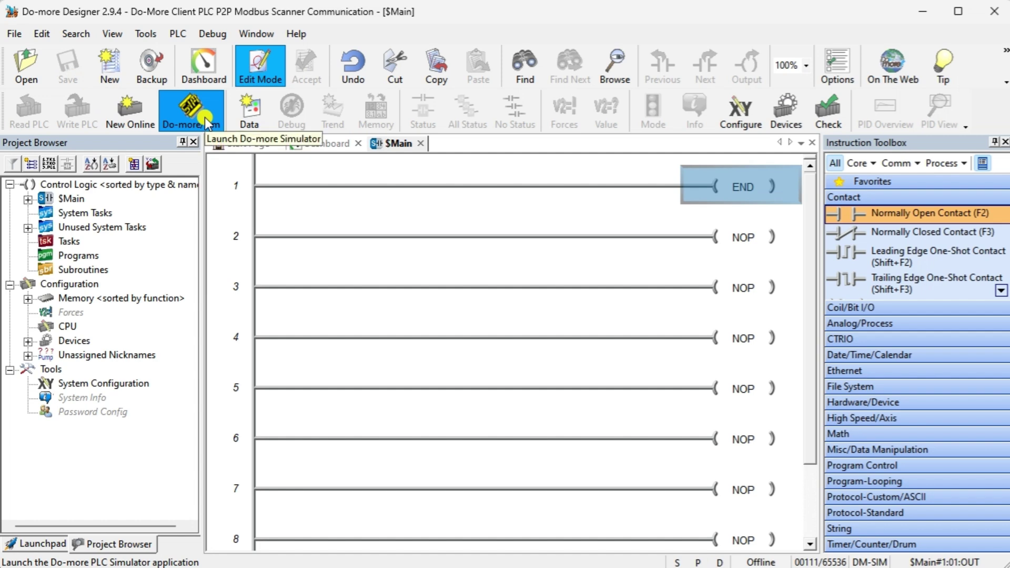
{"action": "left_click", "coordinate": [207, 122]}
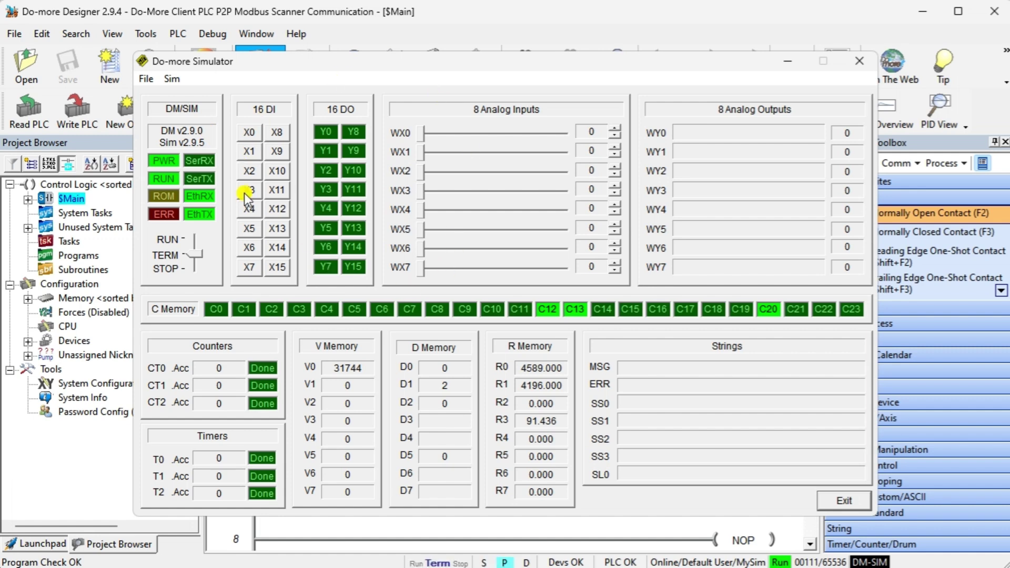
{"action": "left_click", "coordinate": [437, 18]}
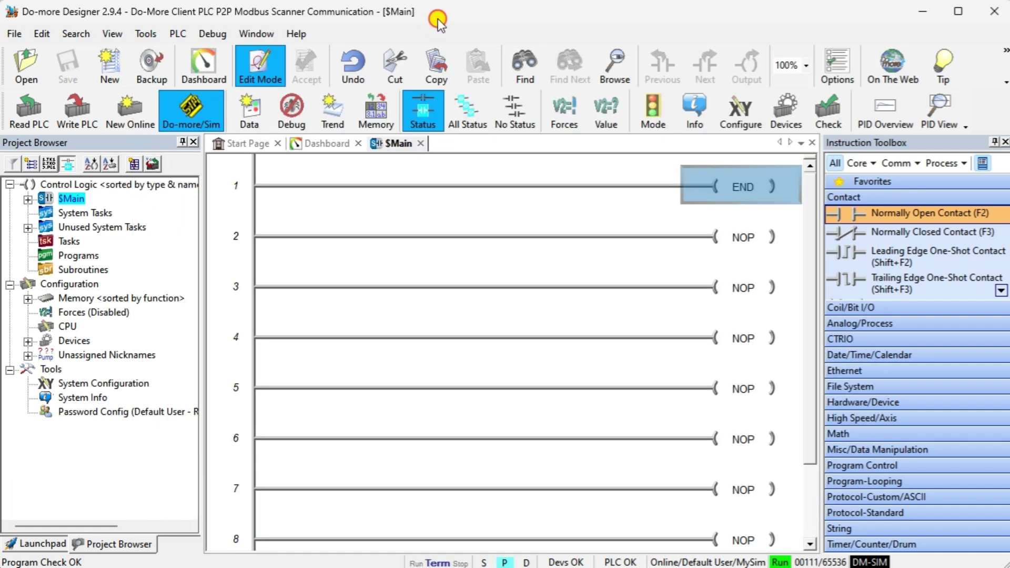
{"action": "left_click", "coordinate": [81, 110]}
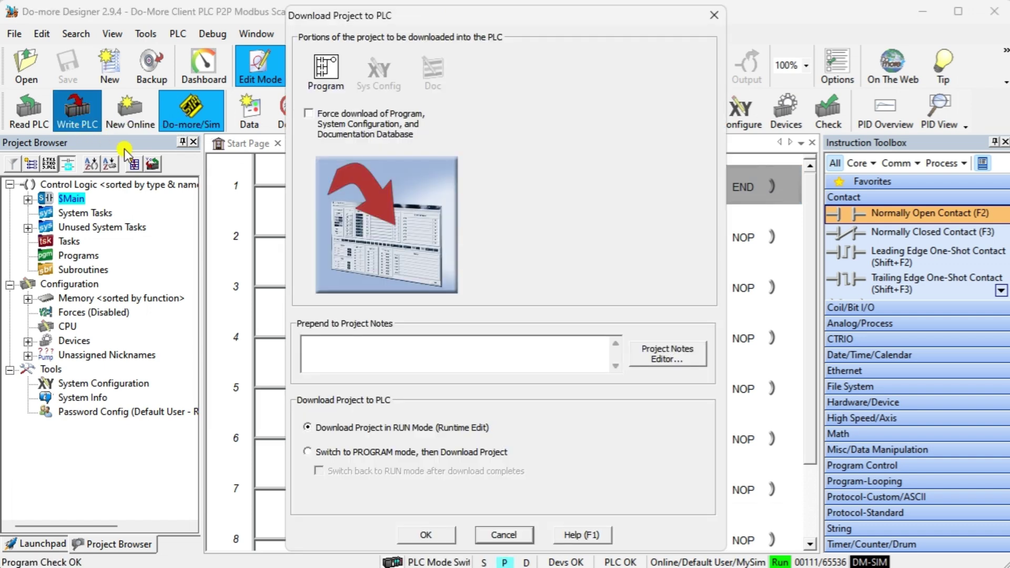
{"action": "left_click", "coordinate": [428, 534]}
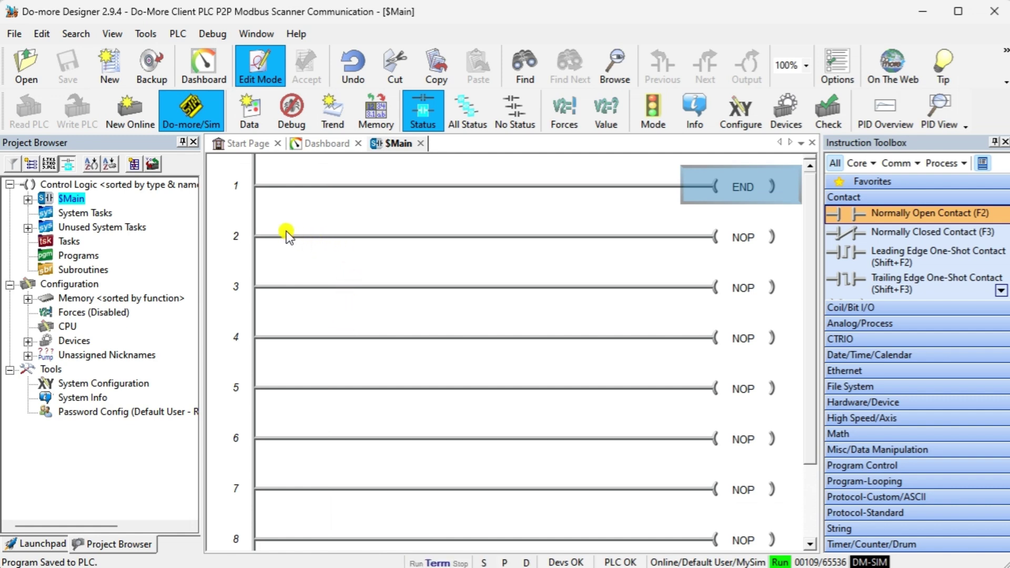
- Enable the Modbus I/O Scanner in the client's system configuration and review the available device profiles without creating a device from them
{"action": "left_click", "coordinate": [78, 383]}
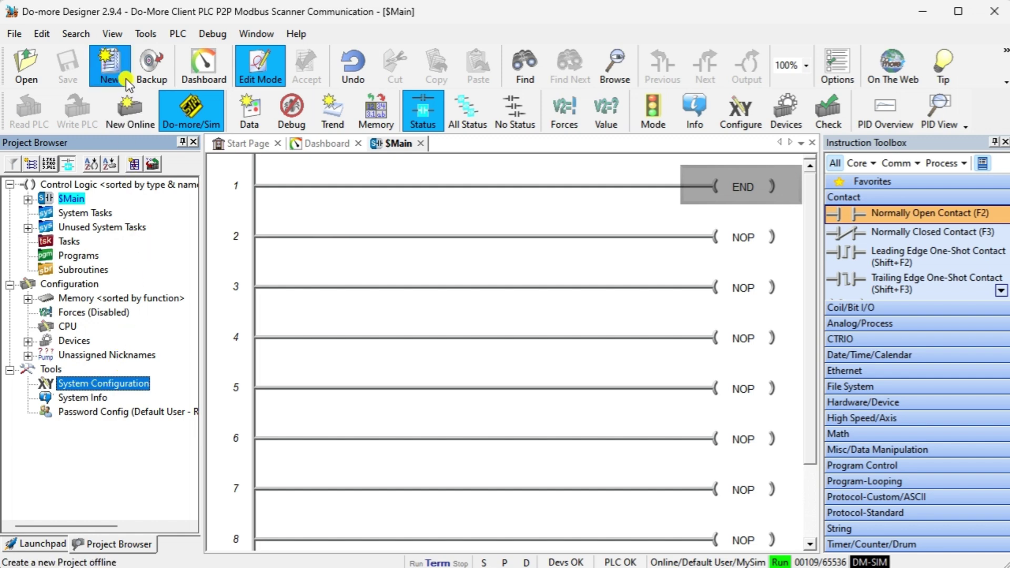
{"action": "left_click", "coordinate": [179, 33]}
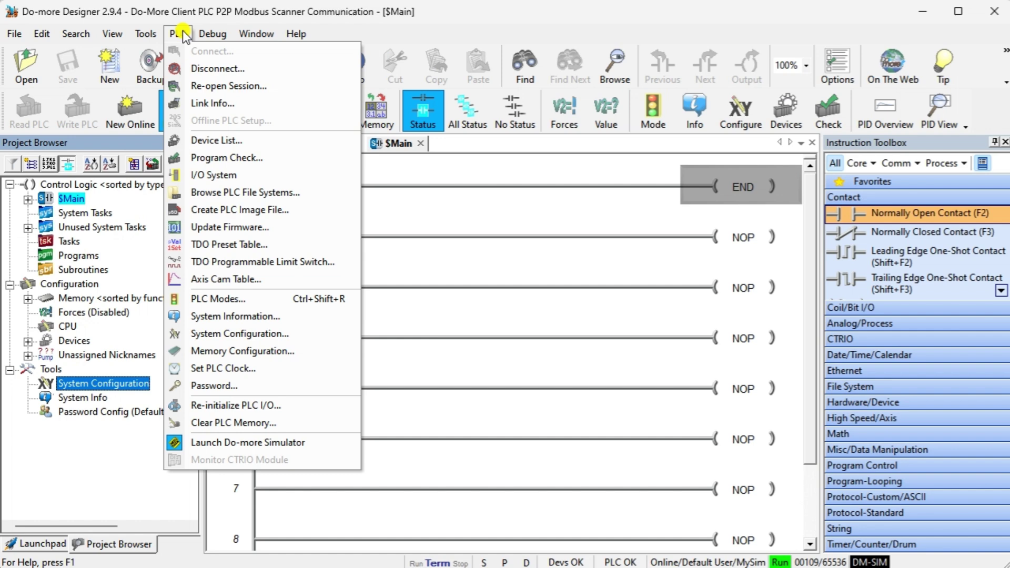
{"action": "left_click", "coordinate": [210, 334]}
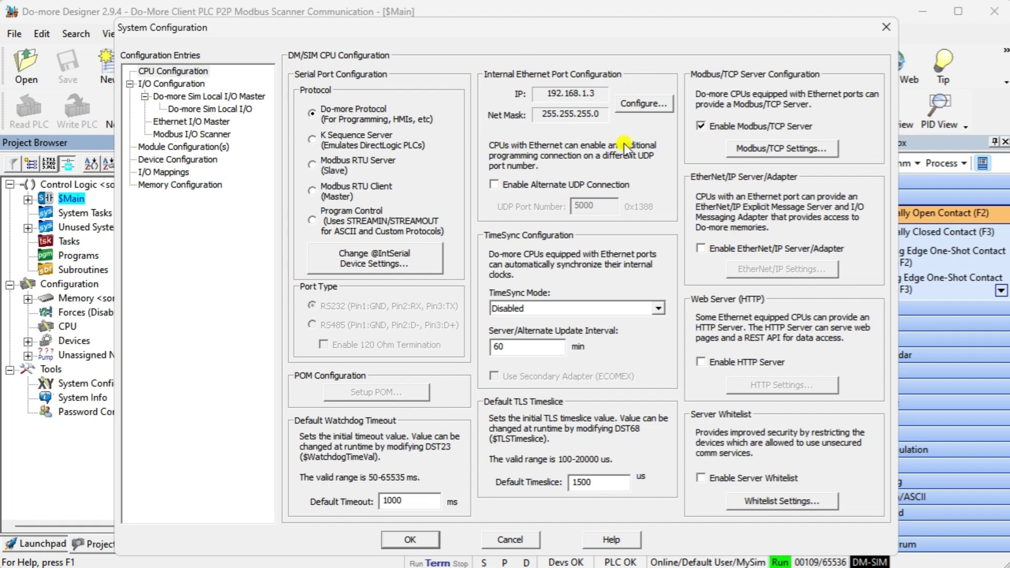
{"action": "left_click", "coordinate": [703, 127]}
{"action": "left_click", "coordinate": [190, 135]}
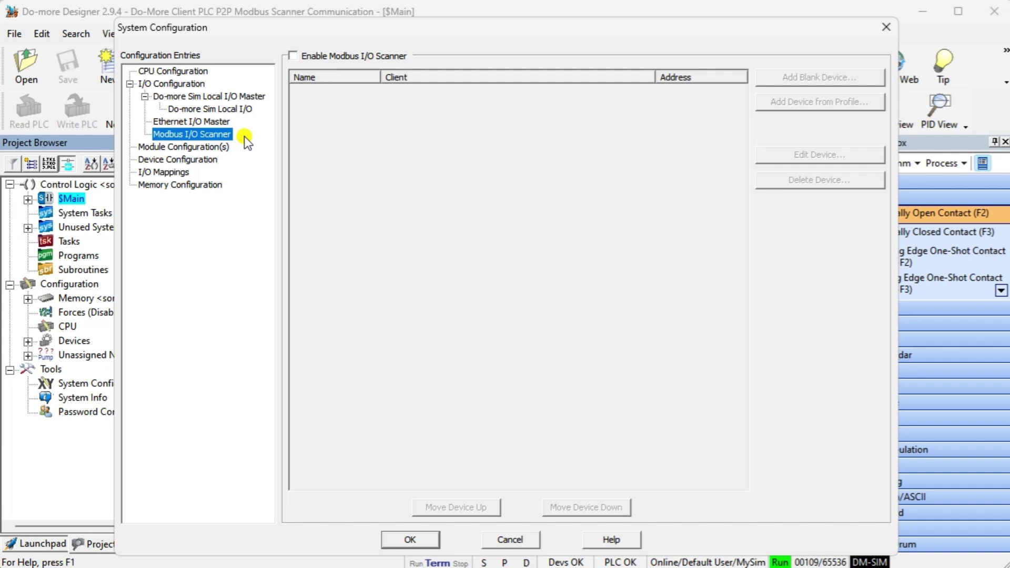
{"action": "left_click", "coordinate": [297, 56]}
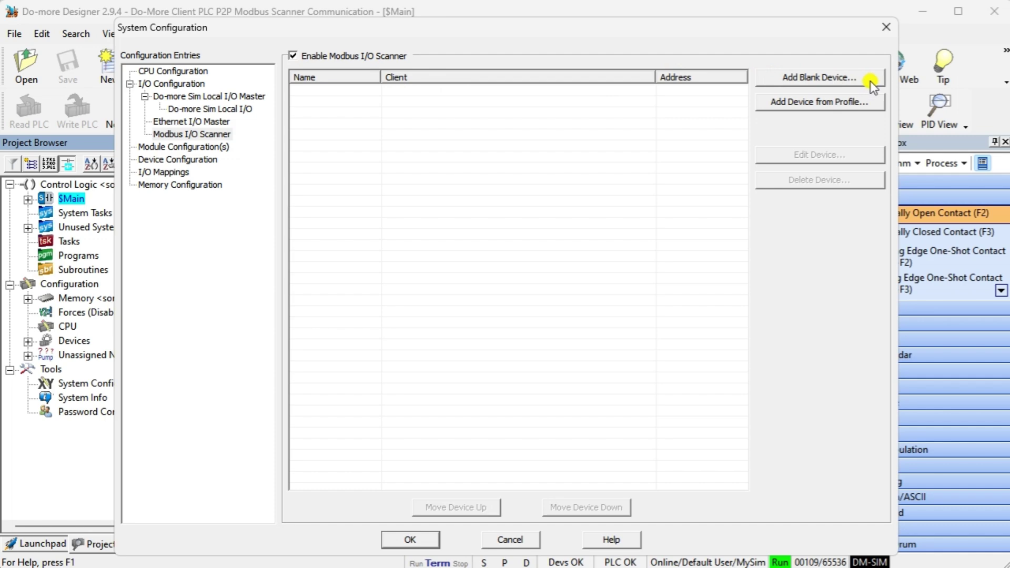
{"action": "left_click", "coordinate": [864, 106]}
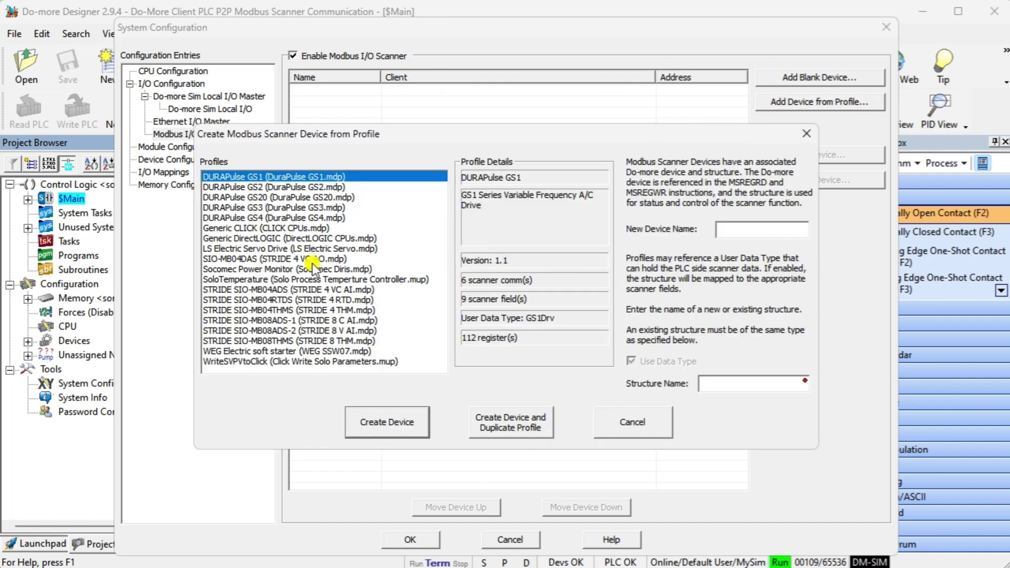
{"action": "left_click", "coordinate": [639, 427]}
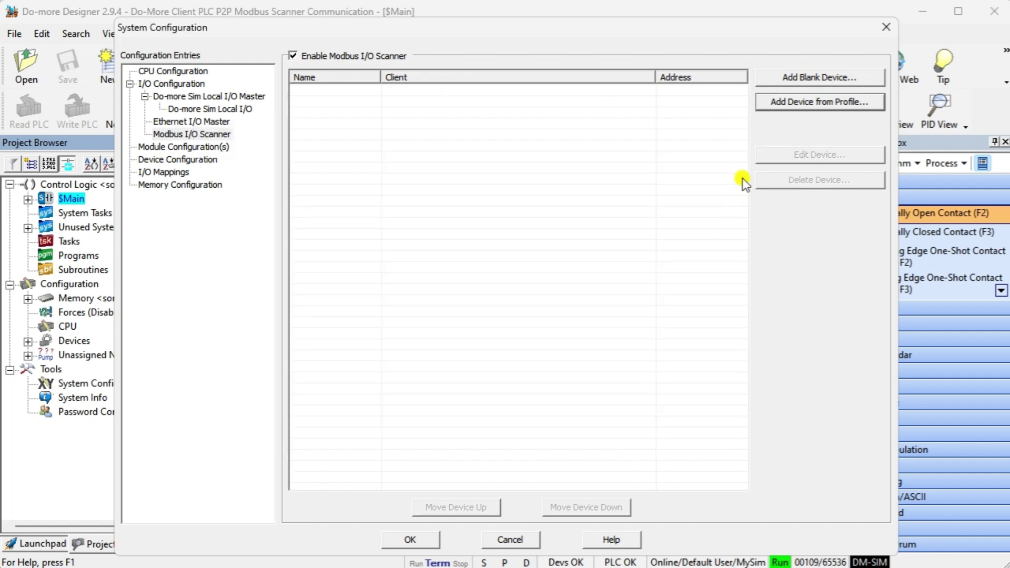
- Add a blank Modbus I/O scanner device with the IP address 192.168.1.11
{"action": "left_click", "coordinate": [786, 80]}
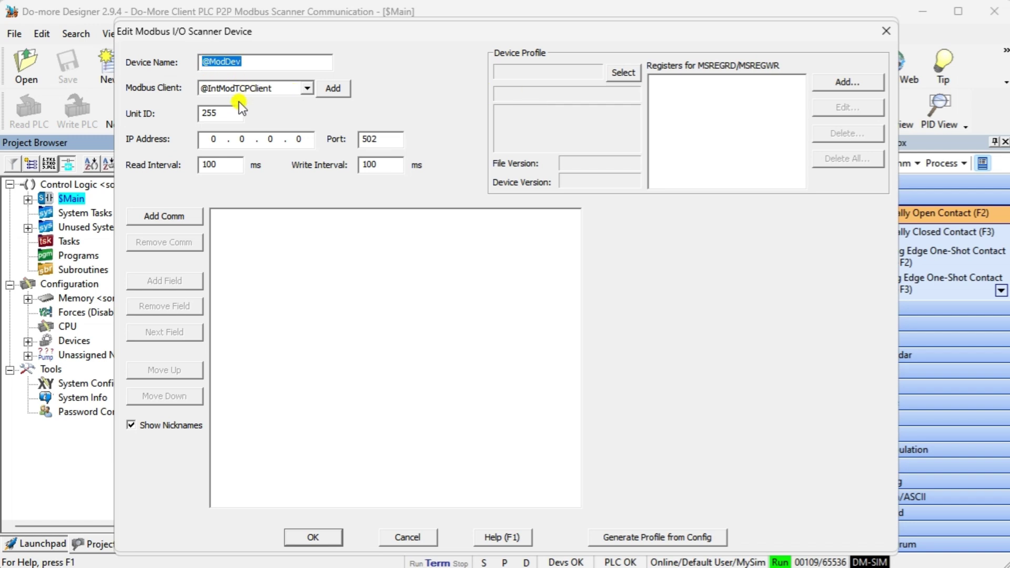
{"action": "left_click", "coordinate": [215, 139]}
{"action": "double_click", "coordinate": [215, 140]}
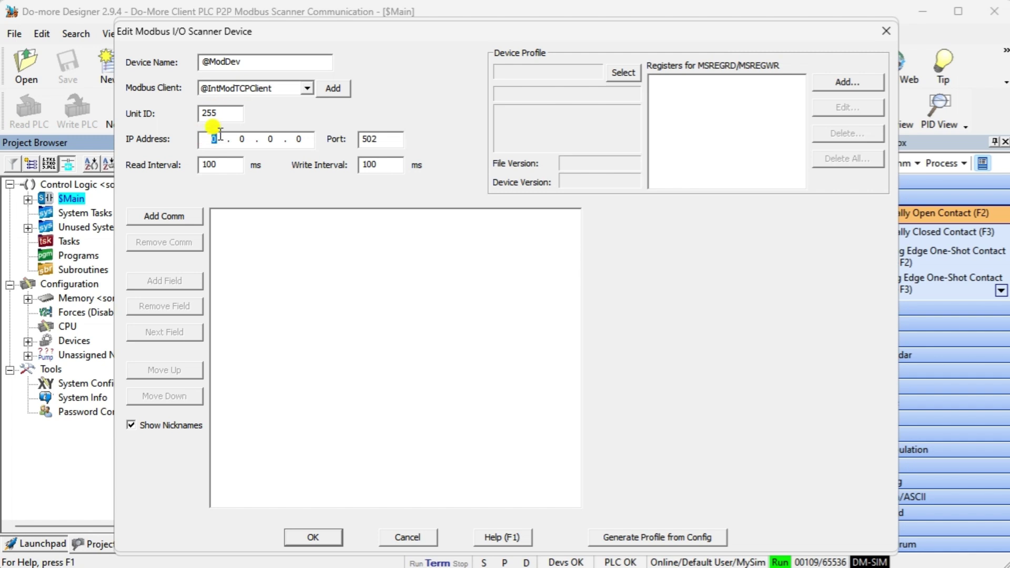
{"action": "type", "text": "192.168.1"}
{"action": "type", "text": "1"}
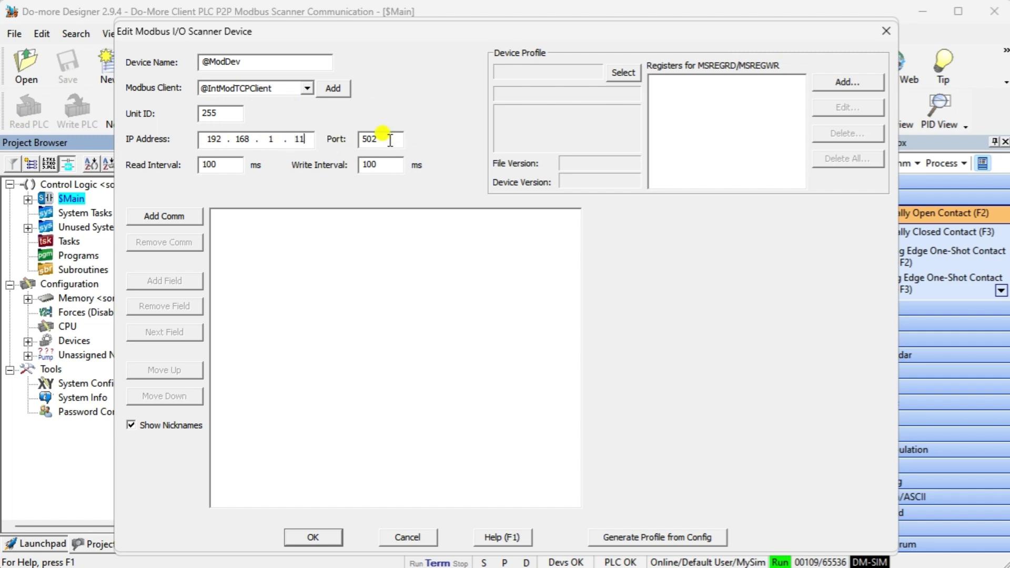
- Set both the read interval and the write interval of the scanner device to 1 ms
{"action": "left_click", "coordinate": [229, 164]}
{"action": "left_click_drag", "start_coordinate": [229, 164], "coordinate": [201, 166]}
{"action": "type", "text": "1"}
{"action": "left_click_drag", "start_coordinate": [383, 164], "coordinate": [361, 167]}
{"action": "type", "text": "1"}
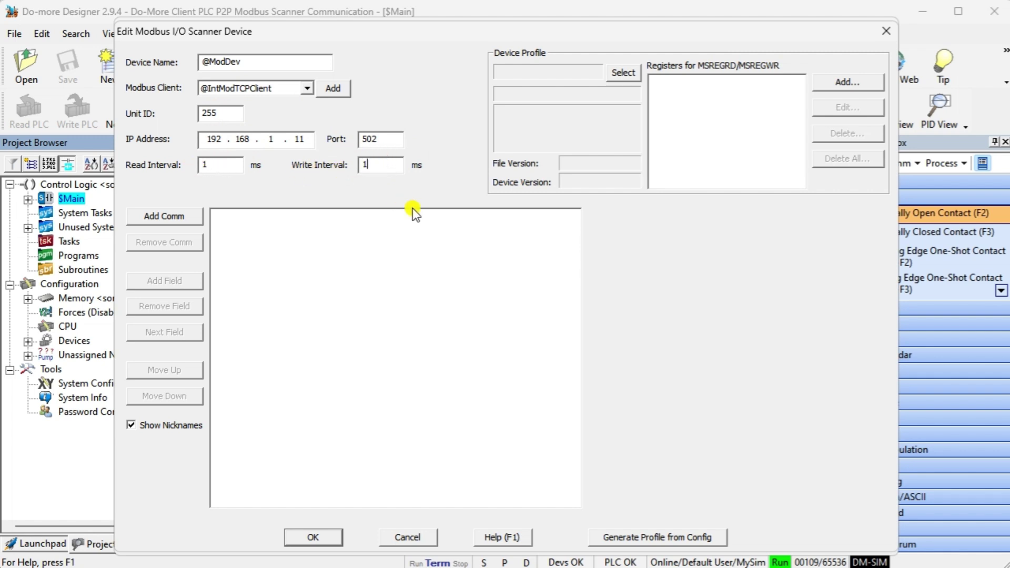
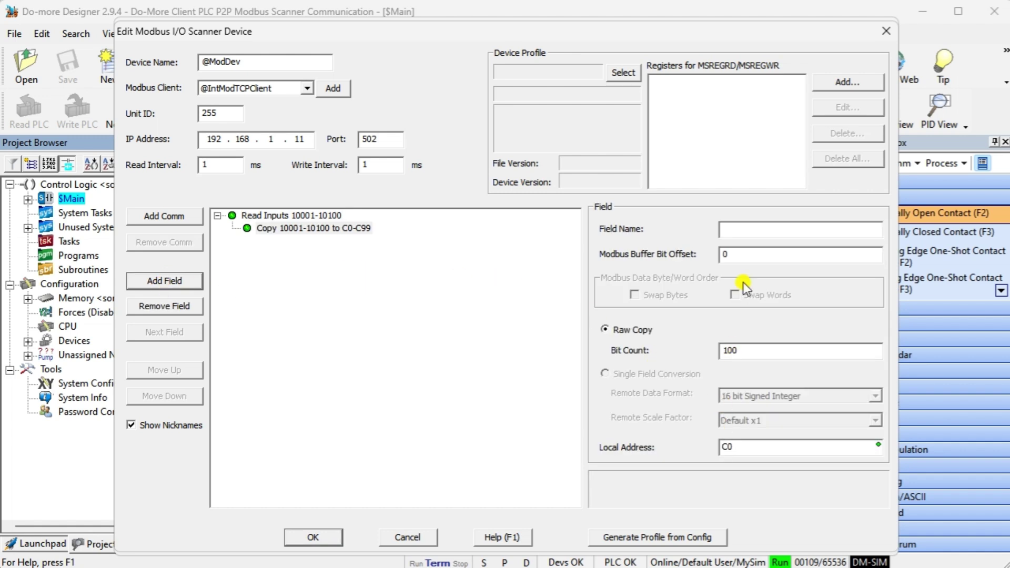
{"action": "left_click", "coordinate": [740, 230]}
{"action": "double_click", "coordinate": [720, 446]}
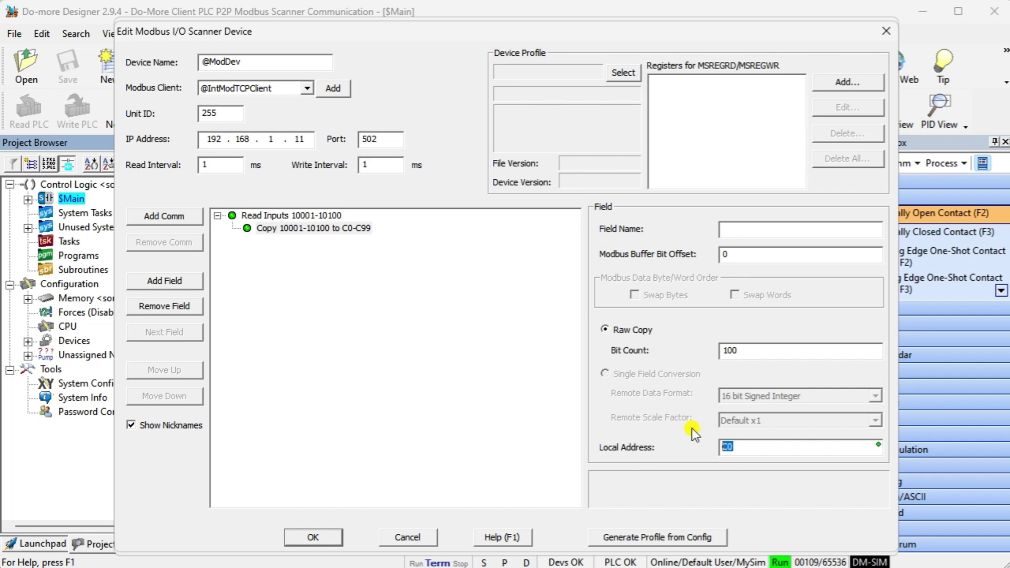
{"action": "type", "text": "mi1"}
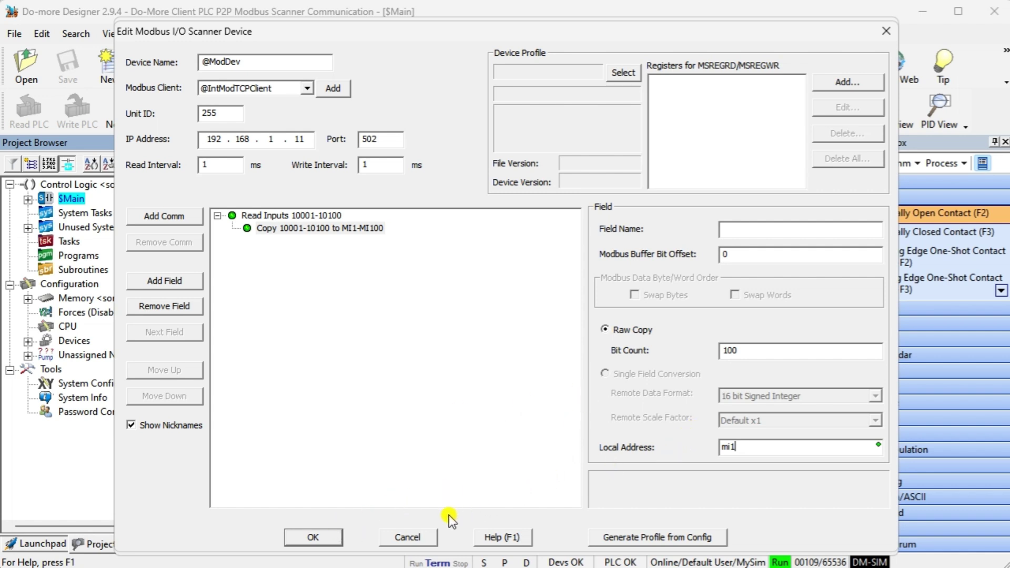
{"action": "left_click", "coordinate": [446, 387]}
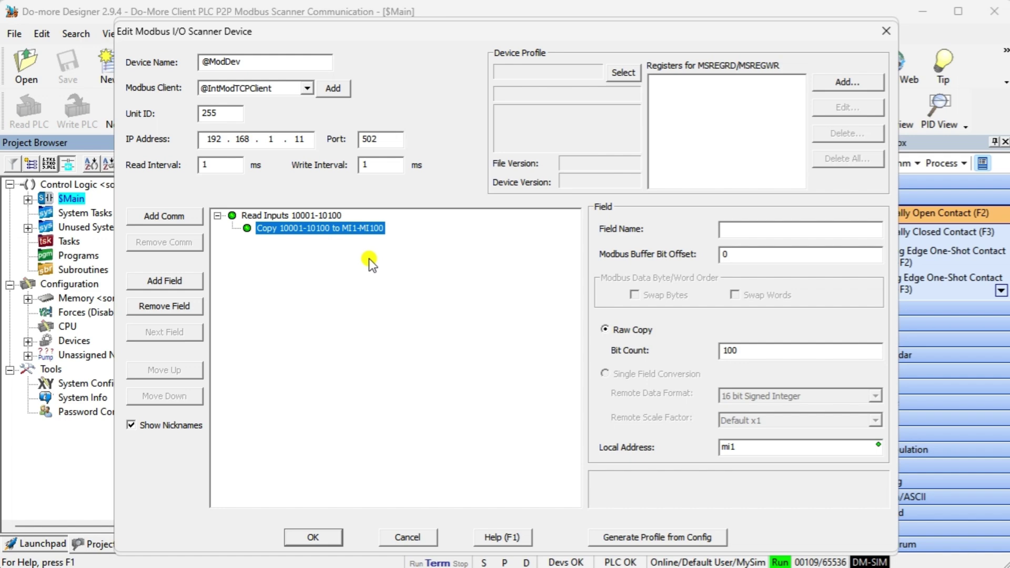
- Add a Modbus communication with function code 15 - Write Multiple Coils and a count of 100
{"action": "left_click", "coordinate": [163, 212]}
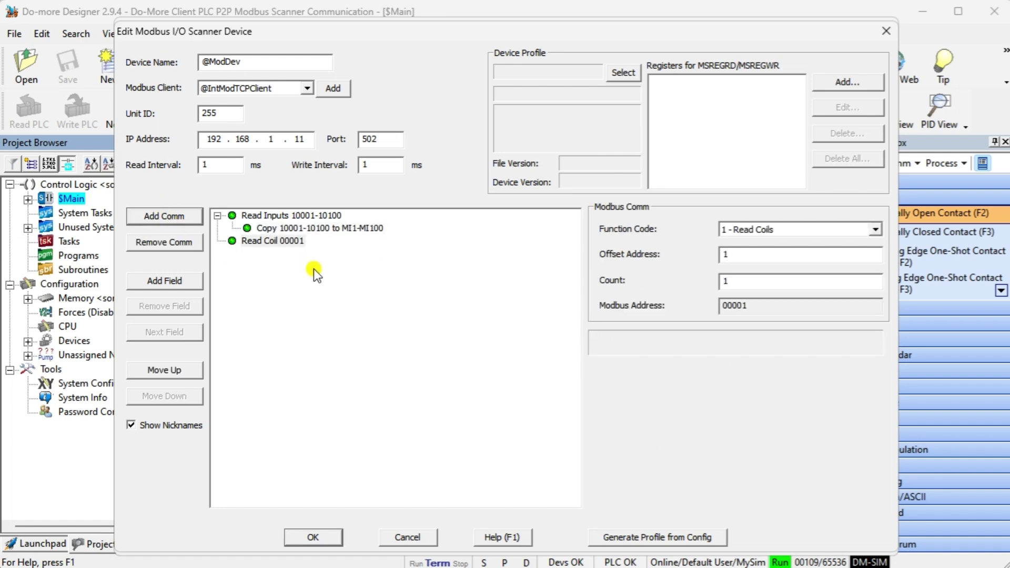
{"action": "left_click", "coordinate": [762, 232]}
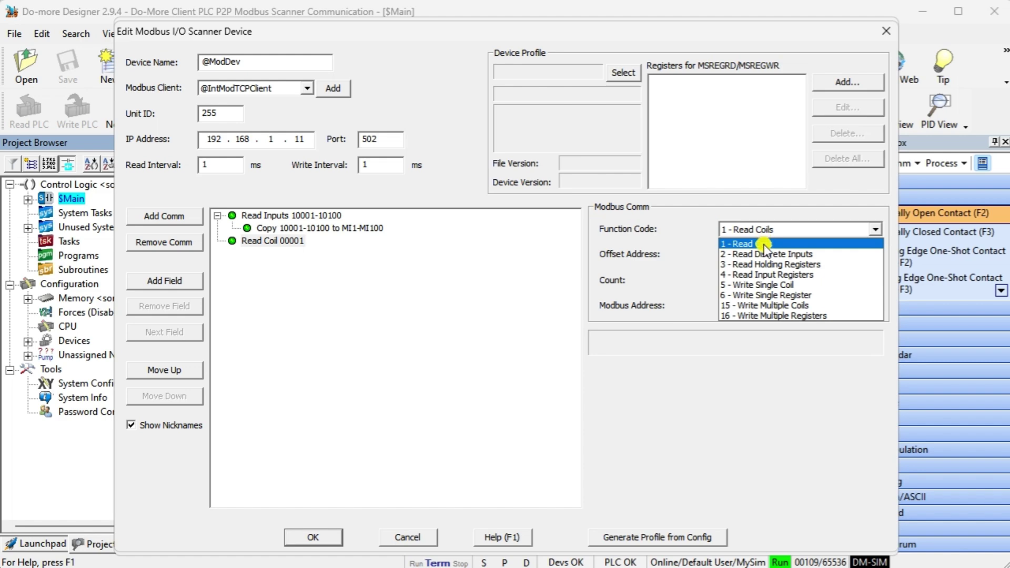
{"action": "left_click", "coordinate": [757, 305]}
{"action": "left_click", "coordinate": [731, 279]}
{"action": "type", "text": "00"}
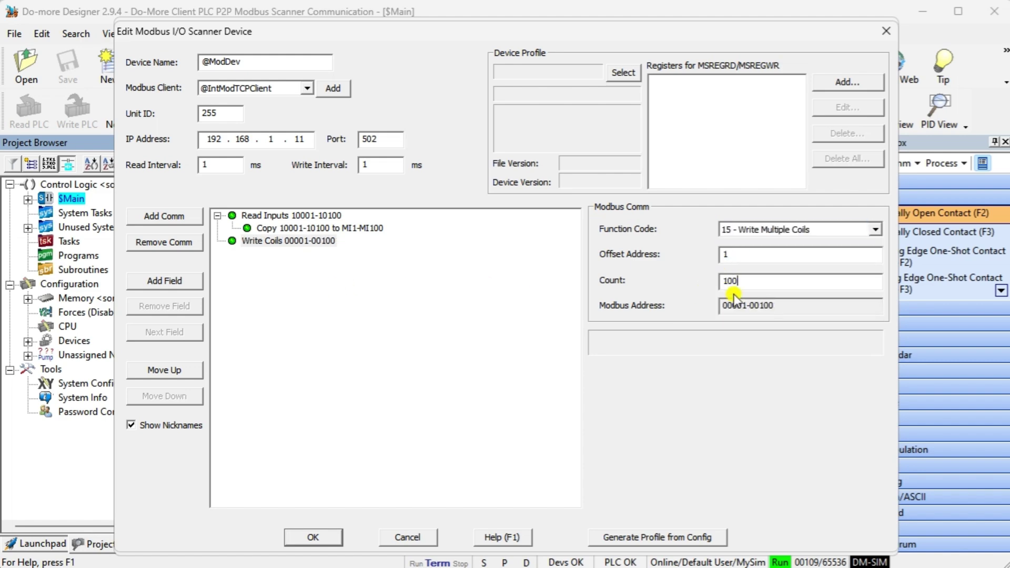
{"action": "left_click", "coordinate": [346, 276]}
- Add a copy field to the Write Coils communication with MC1 as its local address
{"action": "left_click", "coordinate": [176, 281]}
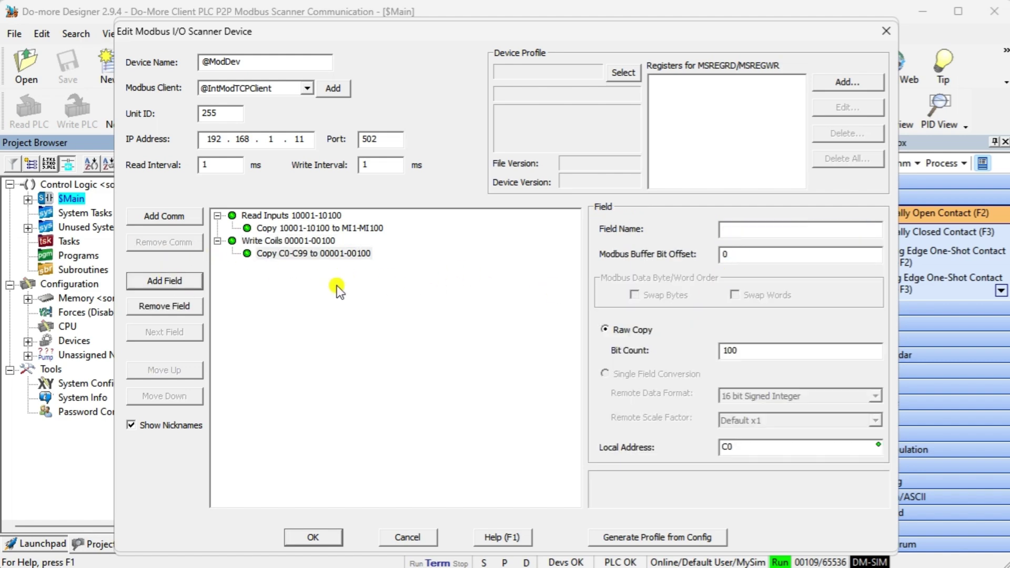
{"action": "double_click", "coordinate": [716, 440]}
{"action": "type", "text": "mc1"}
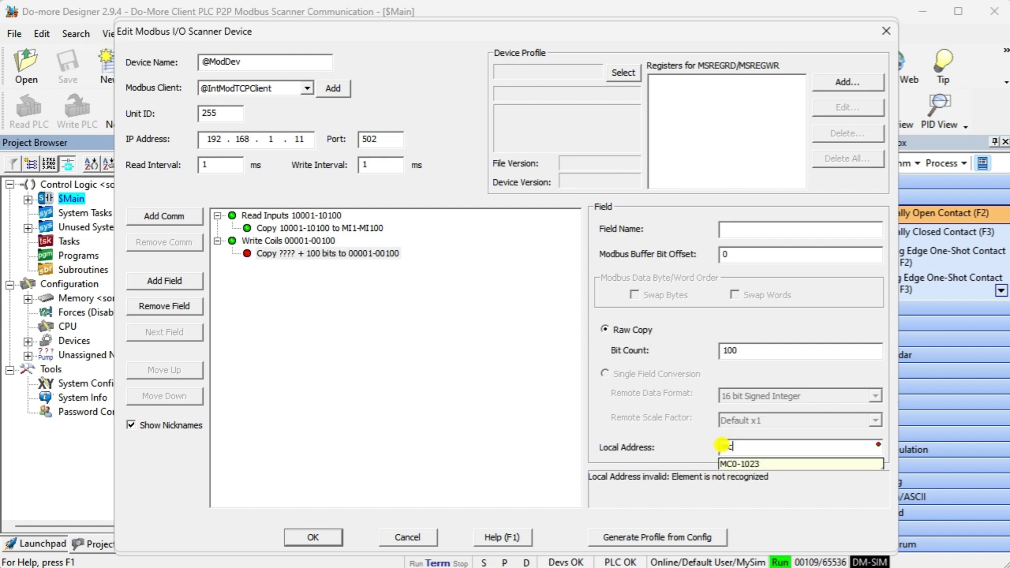
{"action": "left_click", "coordinate": [291, 254]}
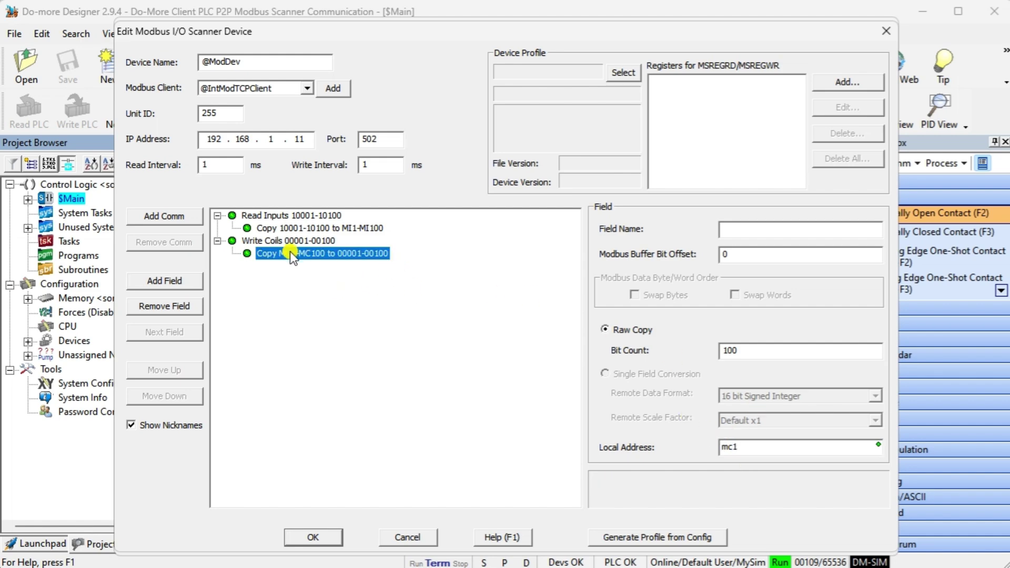
- Add a Modbus communication with function code 4 - Read Input Registers and a count of 100
{"action": "left_click", "coordinate": [171, 216]}
{"action": "left_click", "coordinate": [769, 232]}
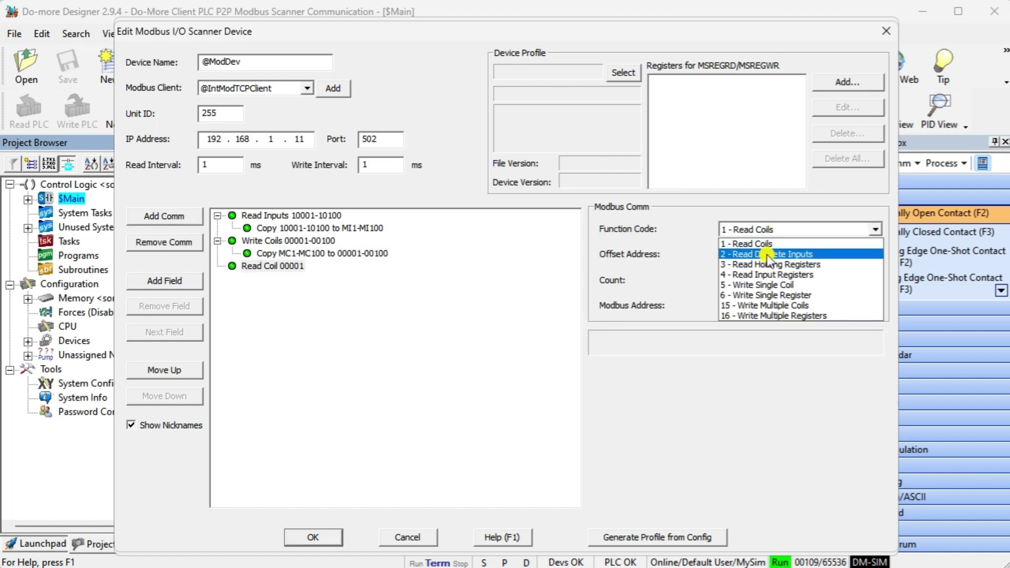
{"action": "left_click", "coordinate": [769, 274]}
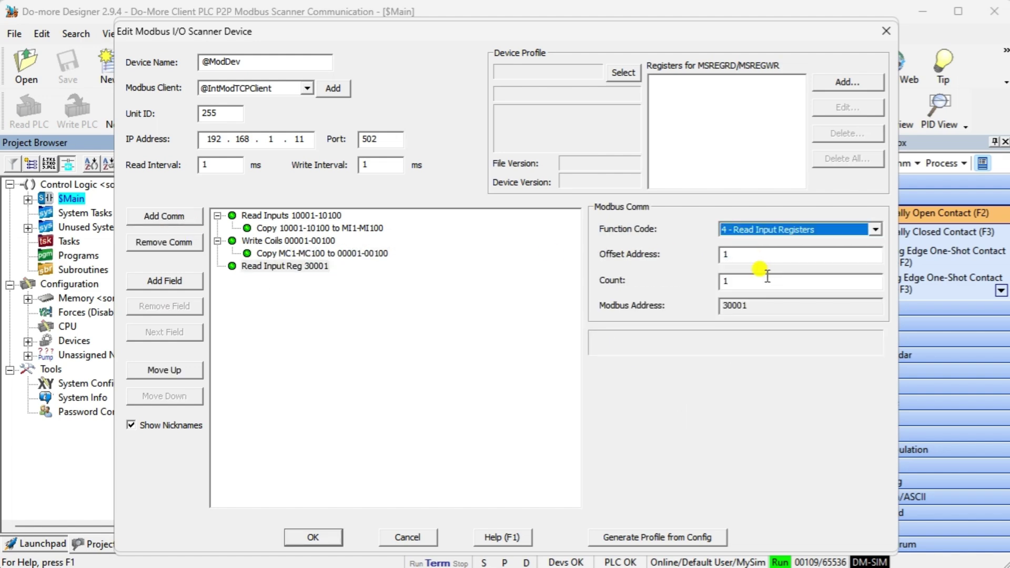
{"action": "left_click", "coordinate": [733, 280]}
{"action": "type", "text": "100"}
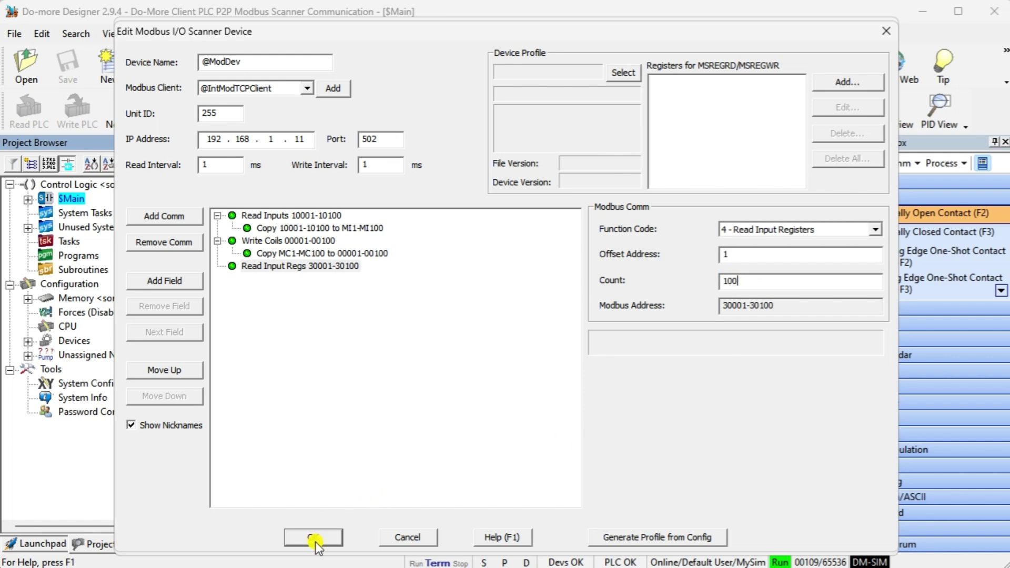
- Add a copy field to the Read Input Registers communication with MIR1 as its local address
{"action": "left_click", "coordinate": [315, 319]}
{"action": "left_click", "coordinate": [164, 281]}
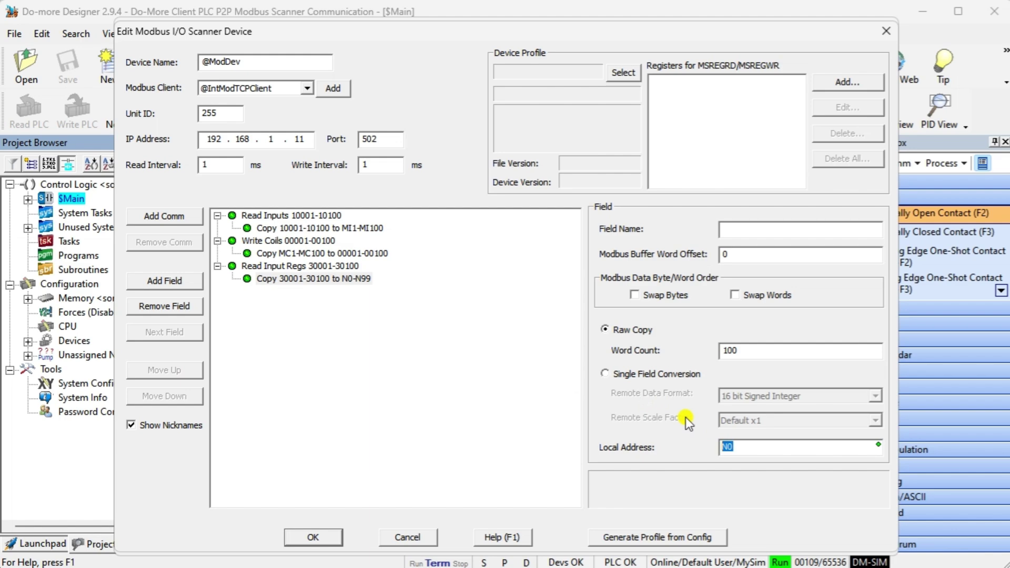
{"action": "type", "text": "mir1"}
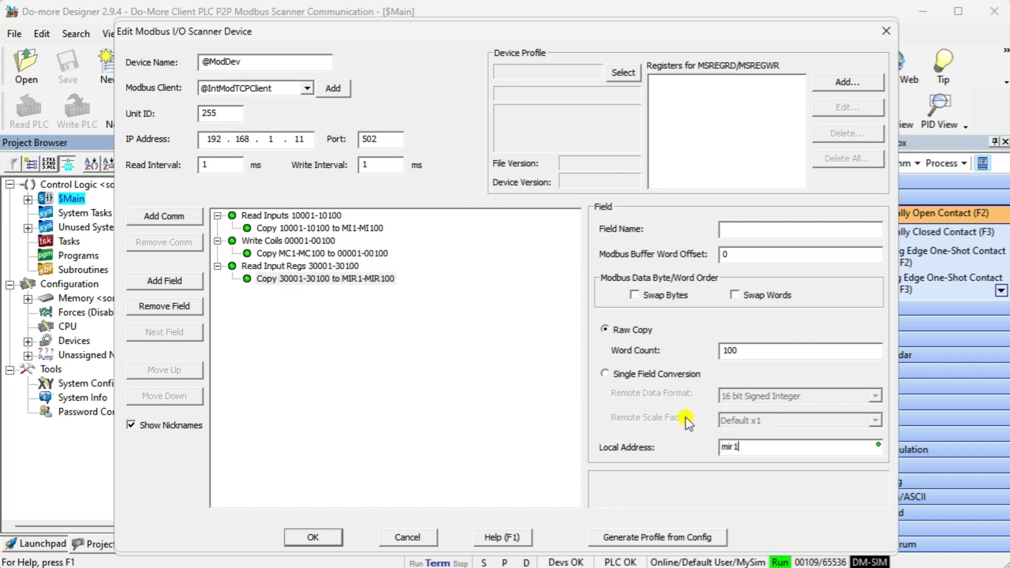
{"action": "left_click", "coordinate": [349, 440]}
- Add a Modbus communication with function code 16 - Write Multiple Registers and a count of 100
{"action": "left_click", "coordinate": [167, 219]}
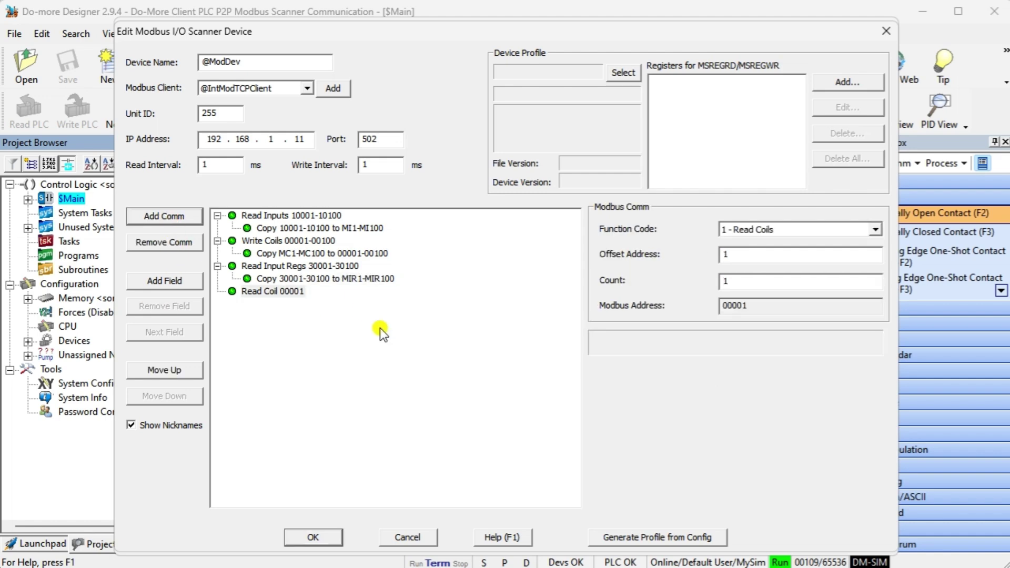
{"action": "left_click", "coordinate": [736, 229]}
{"action": "left_click", "coordinate": [778, 311]}
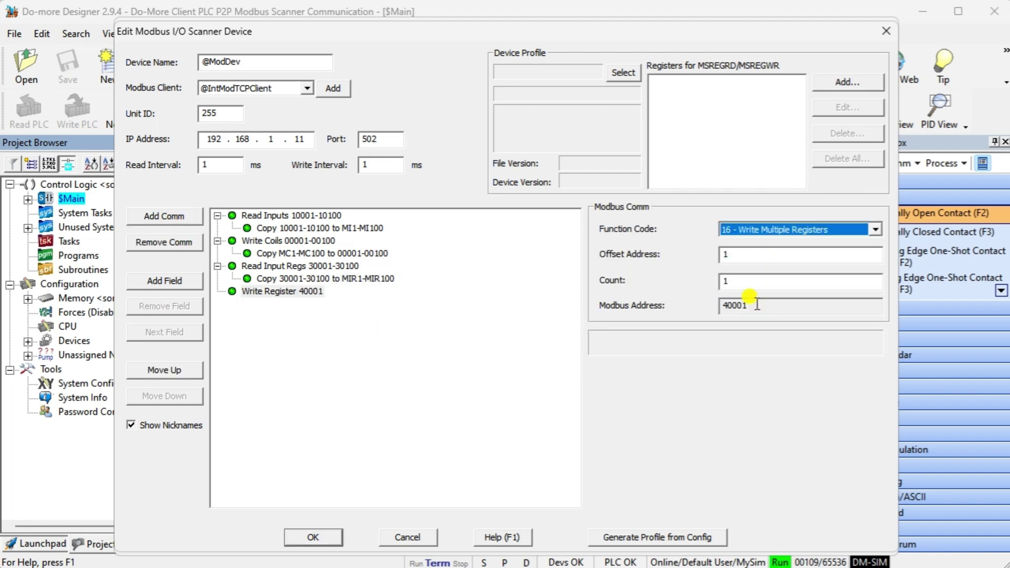
{"action": "left_click", "coordinate": [756, 278]}
{"action": "type", "text": "00"}
{"action": "left_click", "coordinate": [434, 421]}
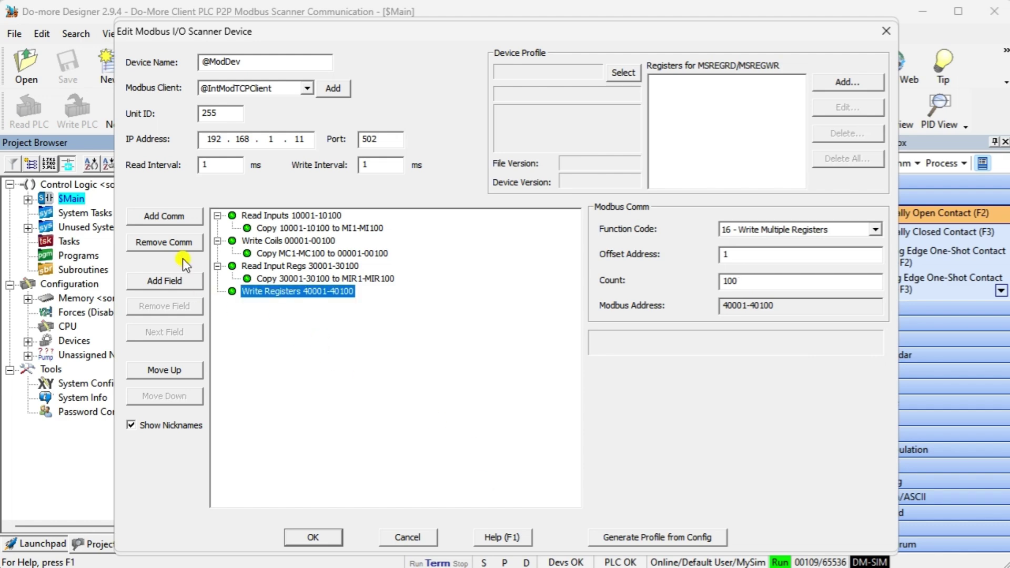
- Add a copy field to the Write Registers communication with MHR1 as its local address
{"action": "left_click", "coordinate": [168, 279]}
{"action": "double_click", "coordinate": [729, 446]}
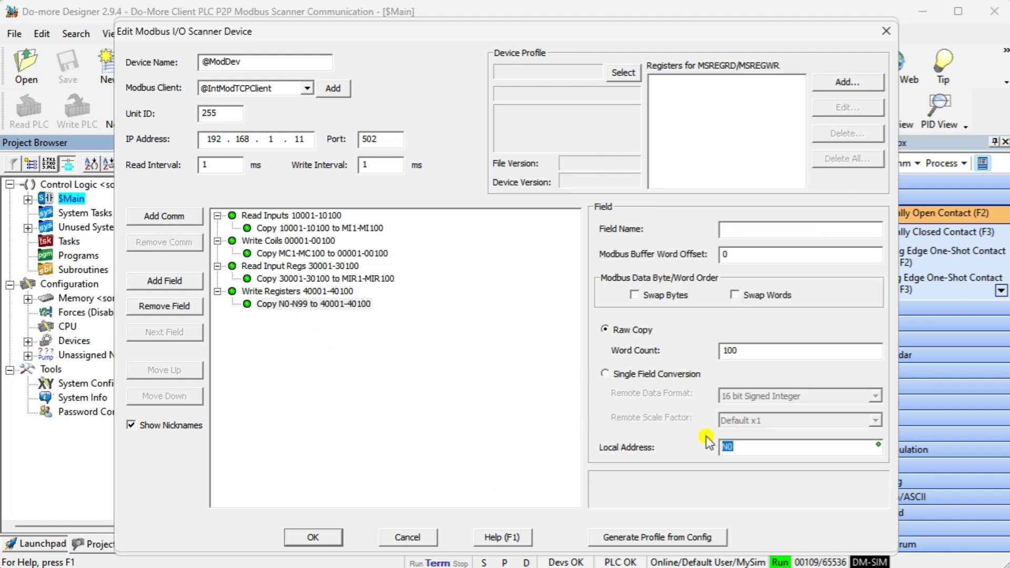
{"action": "type", "text": "mhr1"}
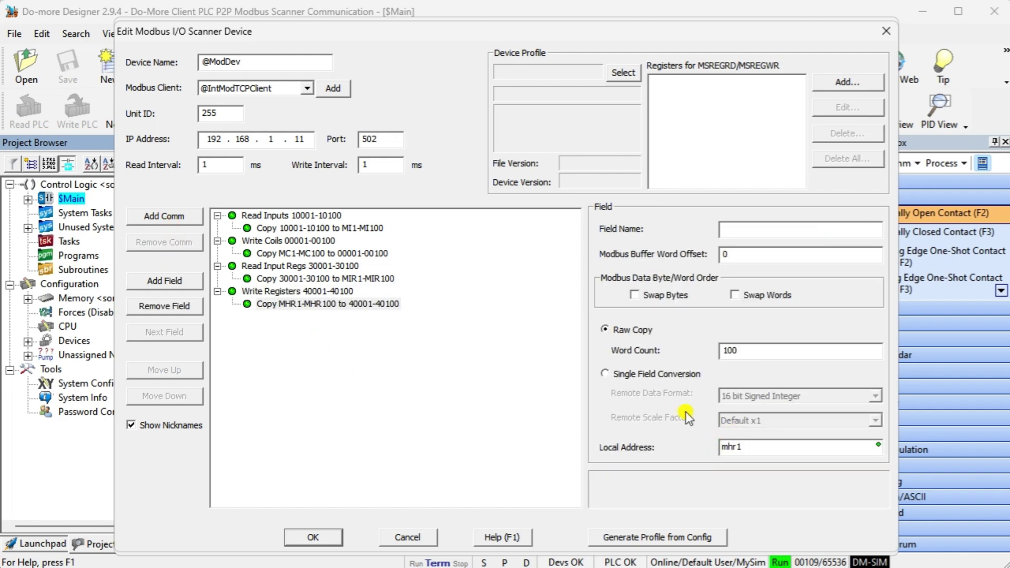
{"action": "left_click", "coordinate": [342, 332]}
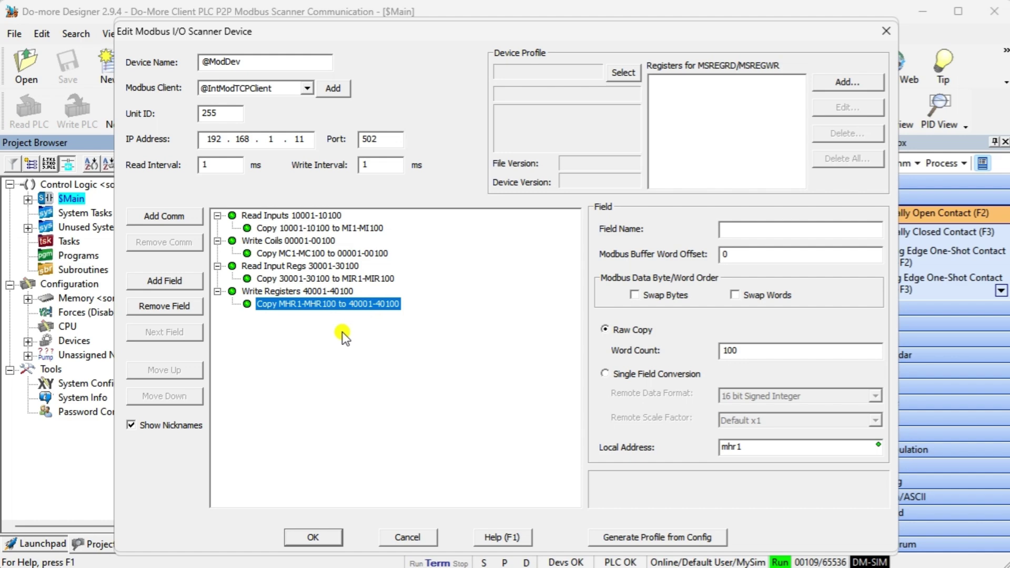
- Accept the Modbus scanner device settings and the changed system configuration
{"action": "left_click", "coordinate": [321, 534]}
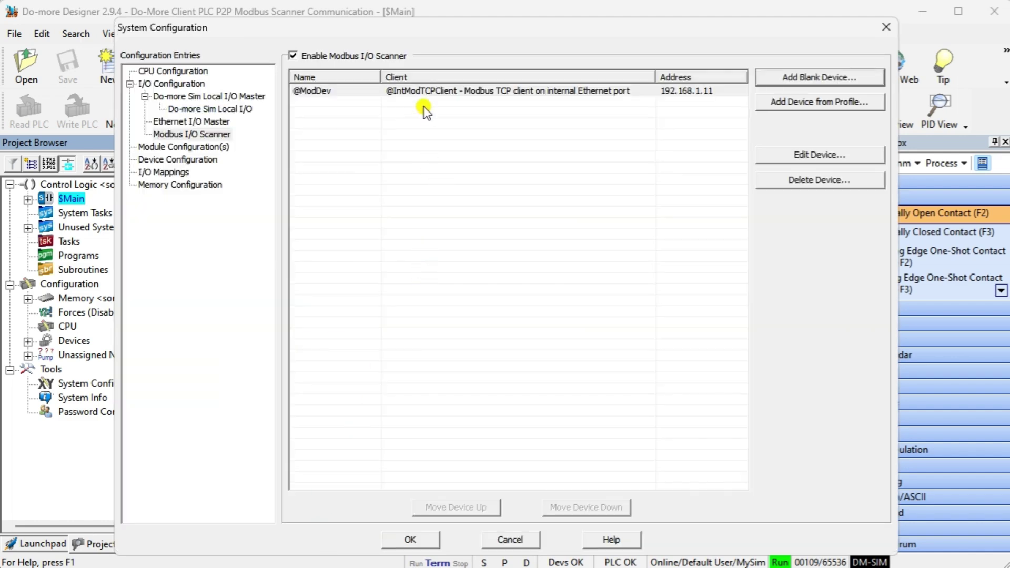
{"action": "left_click", "coordinate": [410, 540]}
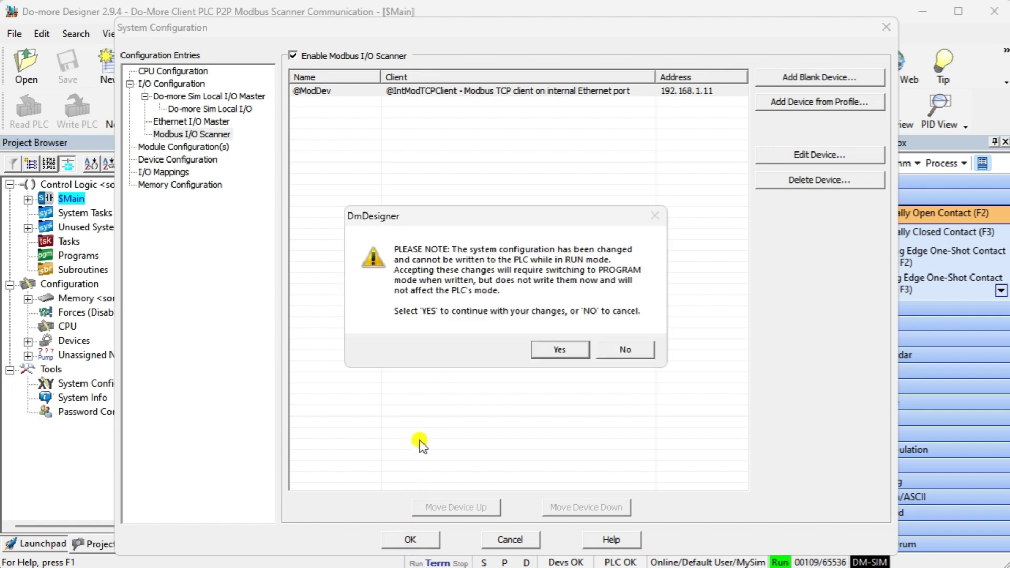
{"action": "left_click", "coordinate": [559, 349]}
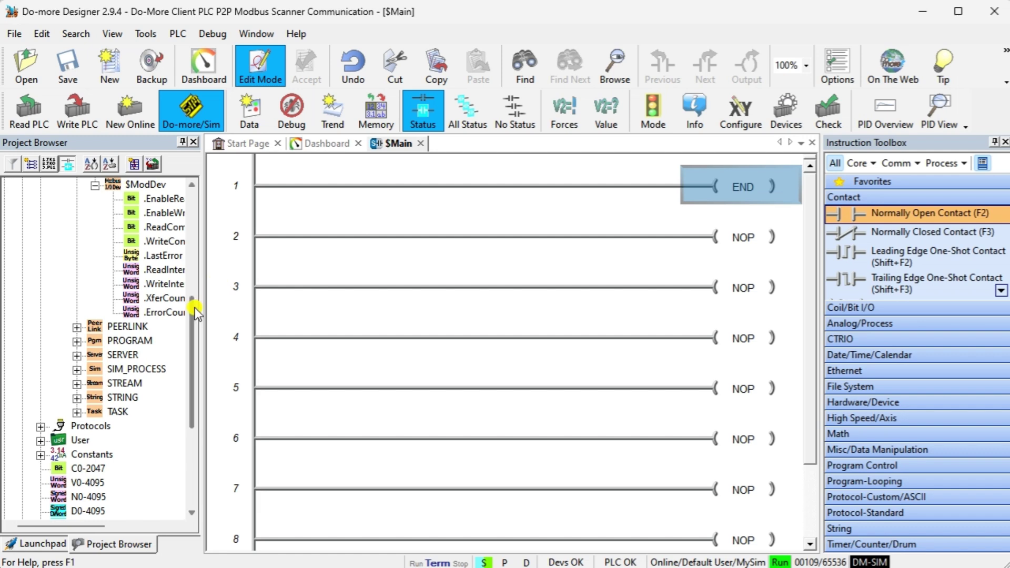
- Write the client project to the PLC, switching to PROGRAM mode and back to RUN mode, and save the project
{"action": "left_click_drag", "start_coordinate": [189, 311], "coordinate": [155, 144]}
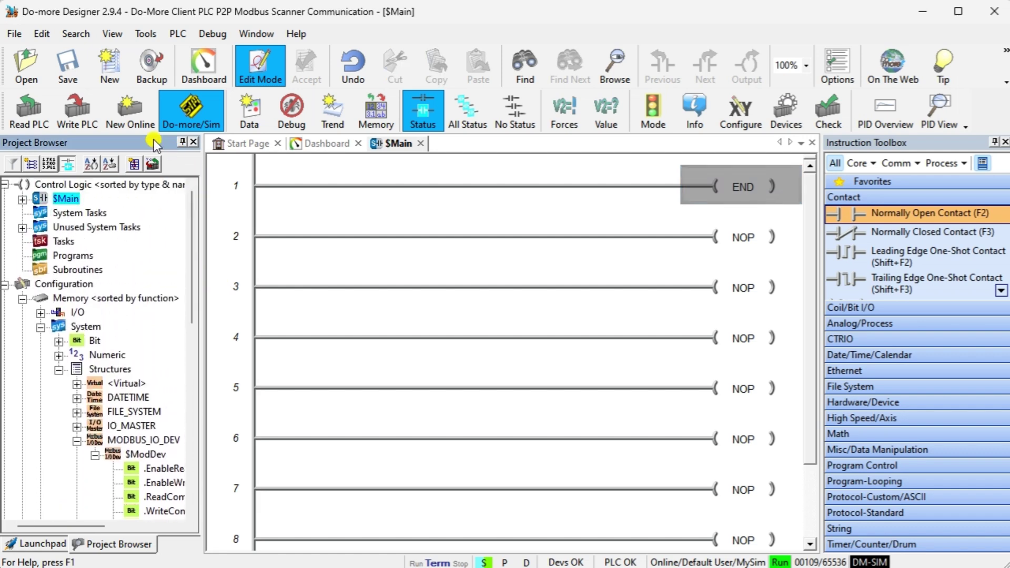
{"action": "left_click", "coordinate": [77, 118]}
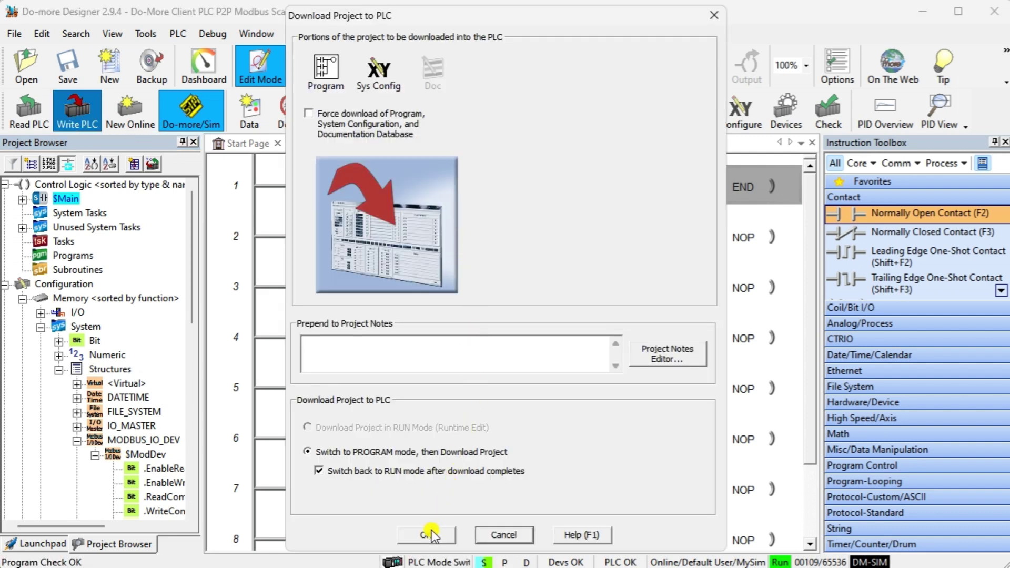
{"action": "left_click", "coordinate": [426, 534]}
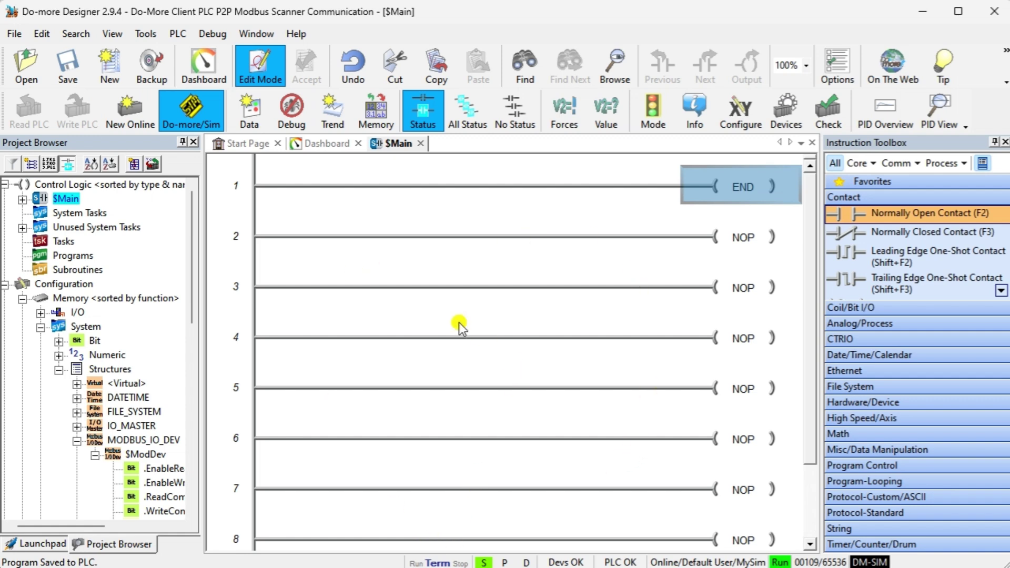
{"action": "left_click", "coordinate": [22, 298]}
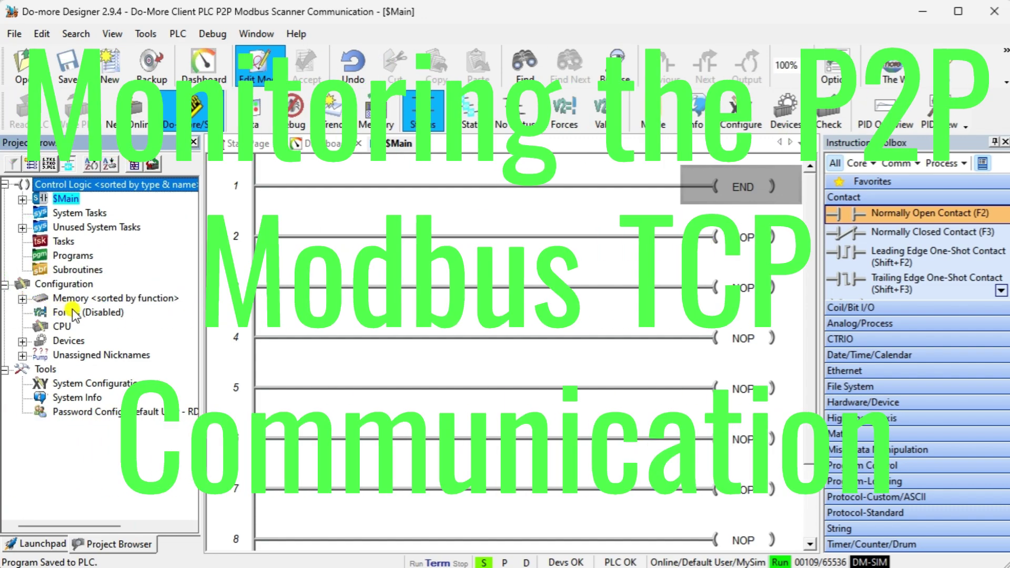
{"action": "left_click", "coordinate": [74, 62]}
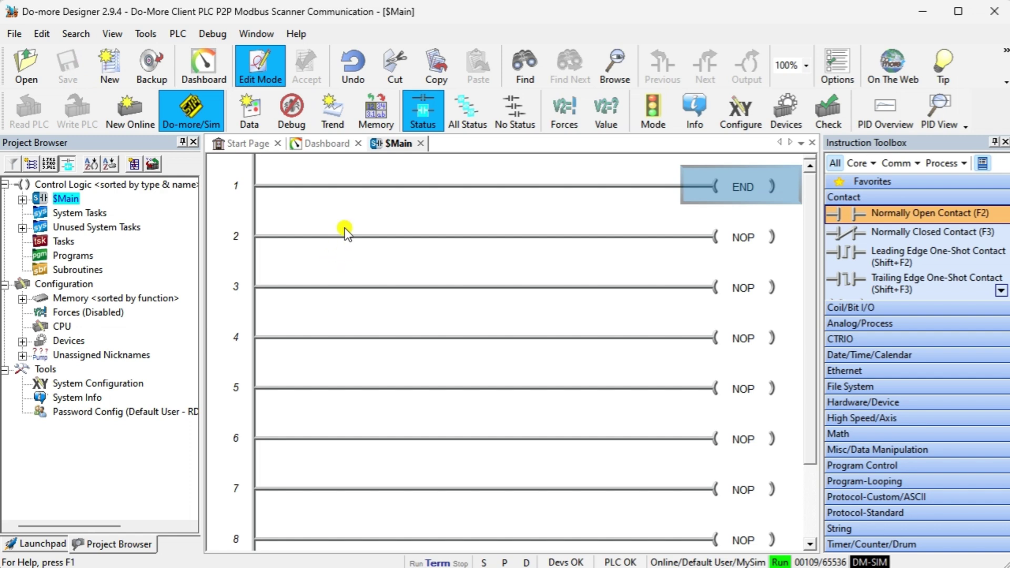
- Open the Modbus Scanner Monitor for the client PLC and clear all status fields
{"action": "left_click", "coordinate": [202, 34]}
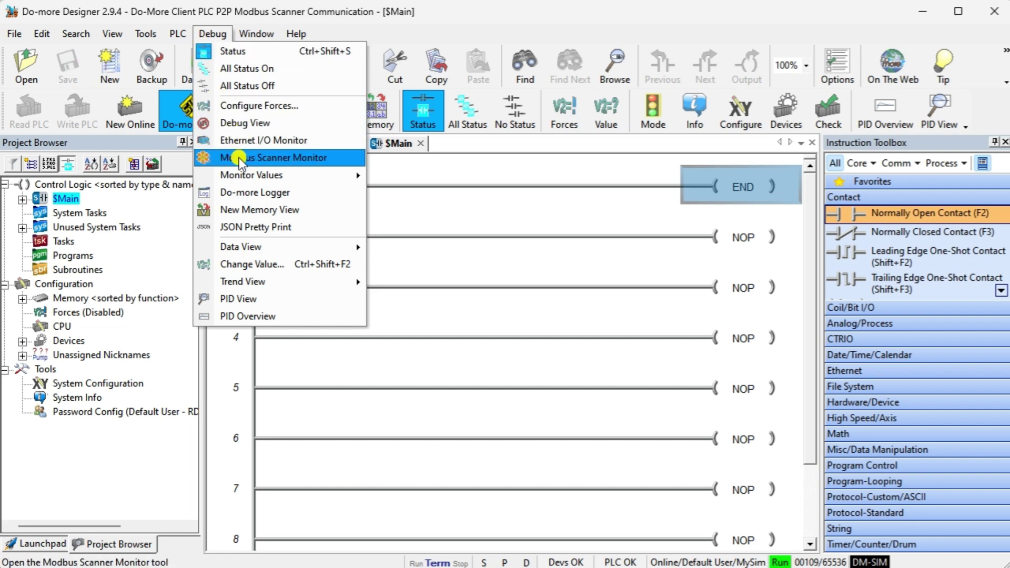
{"action": "left_click", "coordinate": [298, 167]}
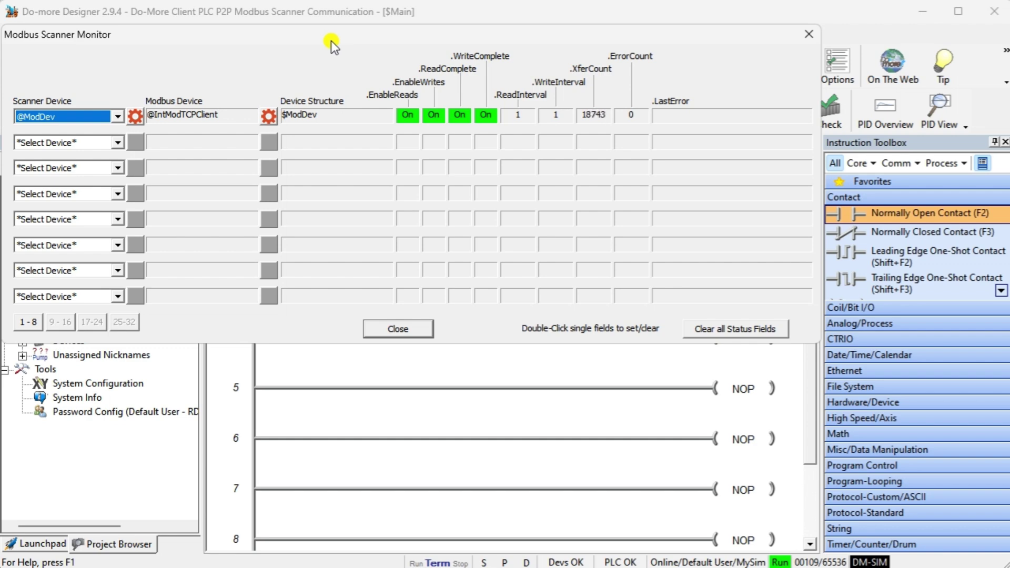
{"action": "left_click", "coordinate": [729, 329]}
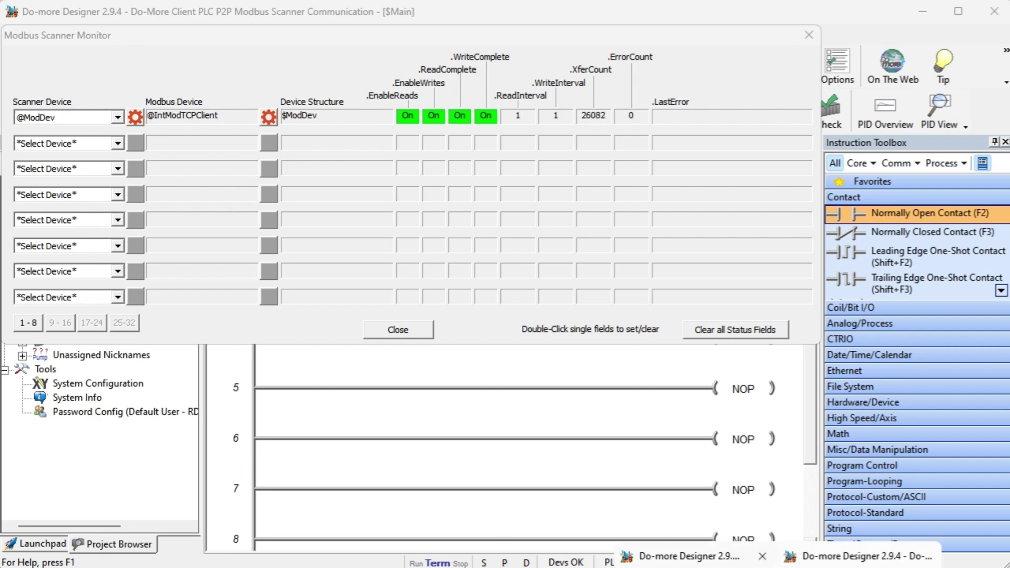
- Switch to the server PLC's project window and create a new data view, floating and enlarged to show more rows
{"action": "key", "text": "alt+Tab"}
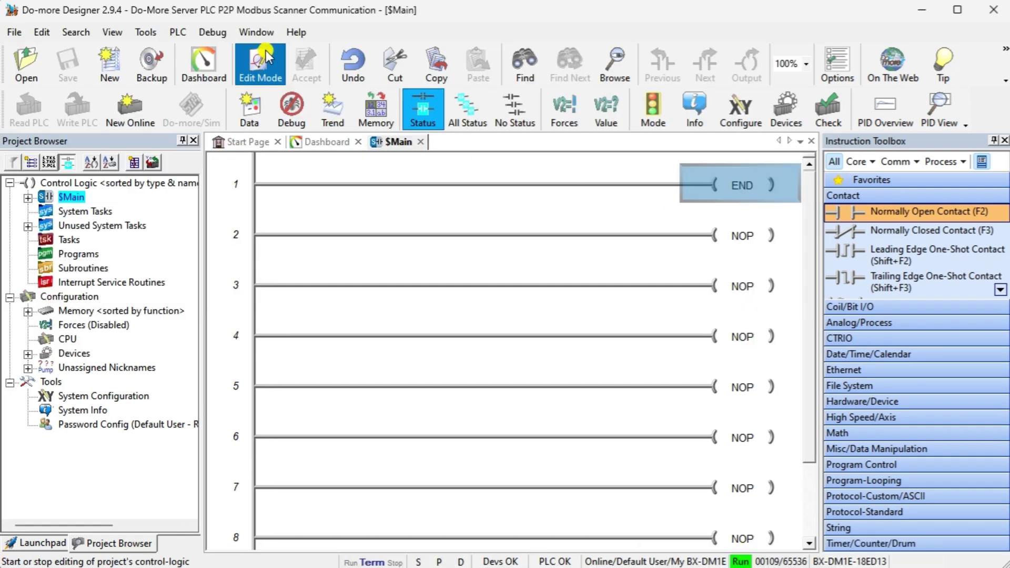
{"action": "left_click", "coordinate": [212, 33]}
{"action": "left_click", "coordinate": [393, 247]}
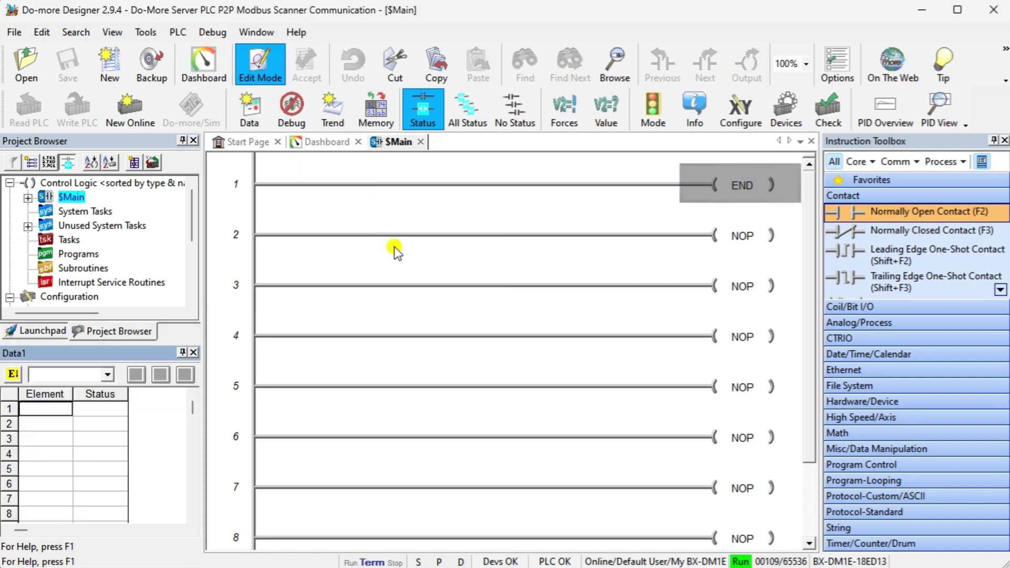
{"action": "left_click_drag", "start_coordinate": [76, 351], "coordinate": [80, 45]}
{"action": "left_click_drag", "start_coordinate": [139, 248], "coordinate": [124, 518]}
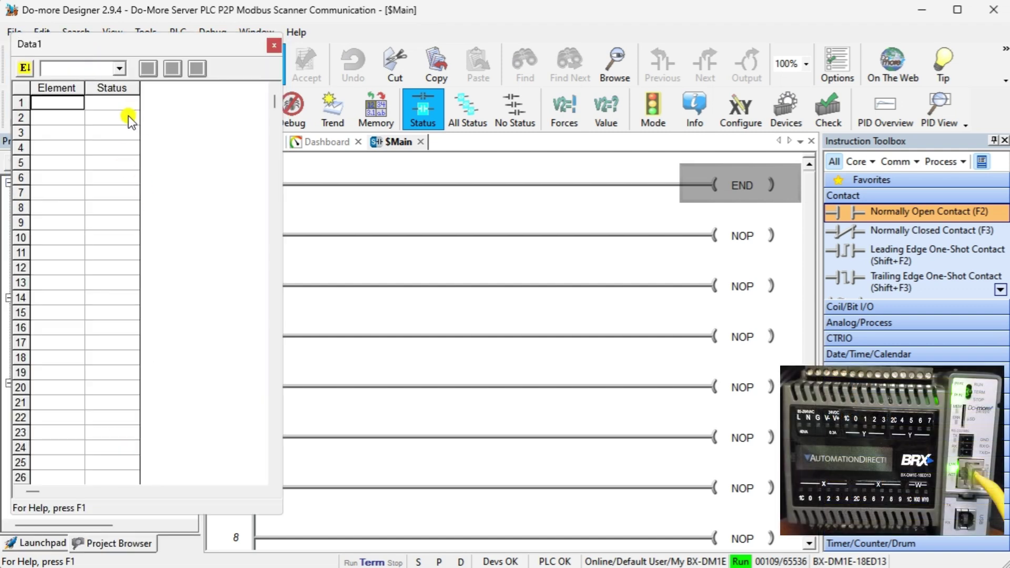
- List the elements MI1 through MI5 in the server's data view, starting at row 1
{"action": "type", "text": "MI"}
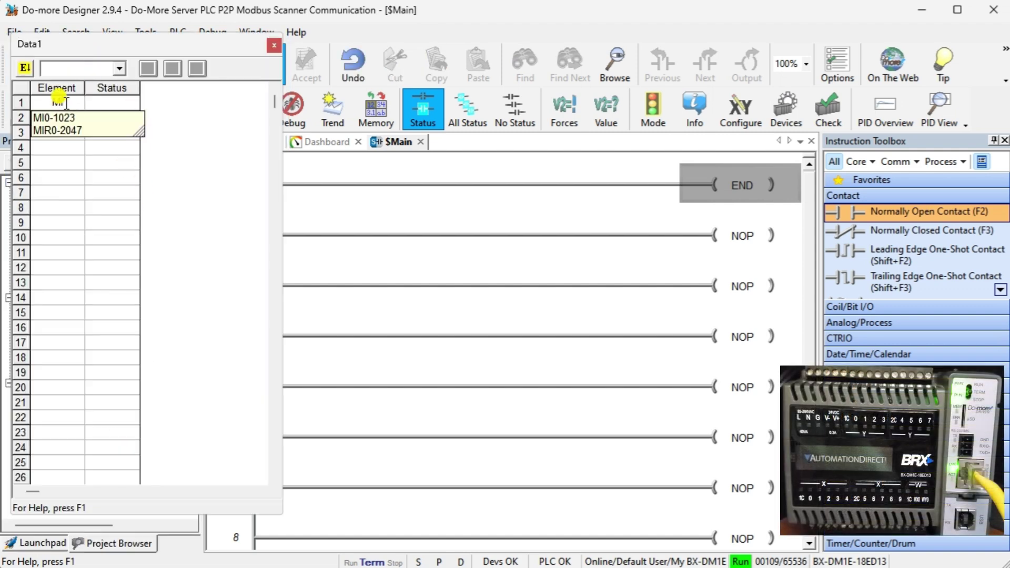
{"action": "type", "text": "1"}
{"action": "key", "text": "Return"}
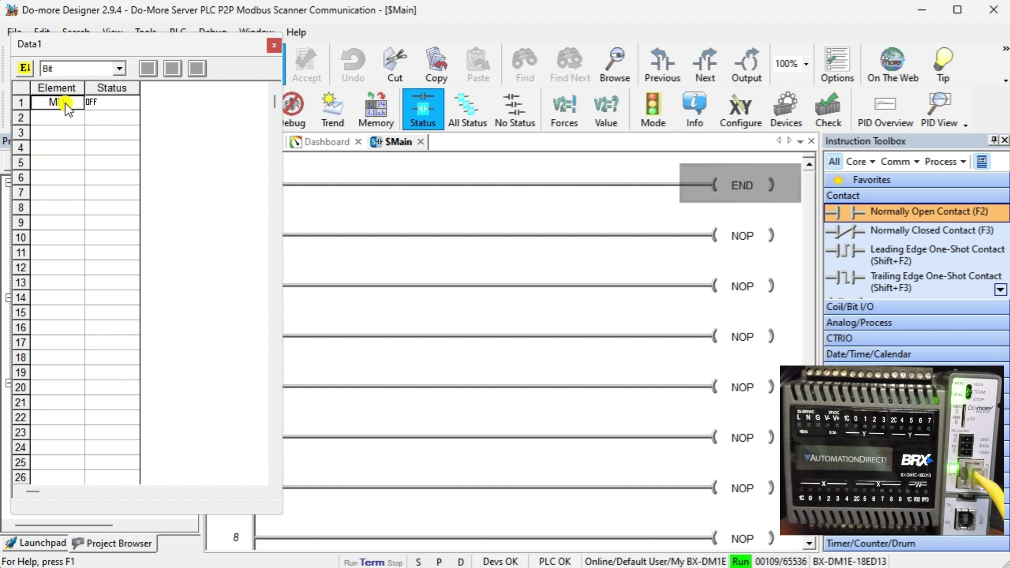
{"action": "key", "text": "Down"}
{"action": "key", "text": "Down"}
{"action": "key", "text": "Down"}
{"action": "key", "text": "Down"}
- List the elements MC1 through MC5 in the server's data view, starting at row 7
{"action": "left_click", "coordinate": [55, 191]}
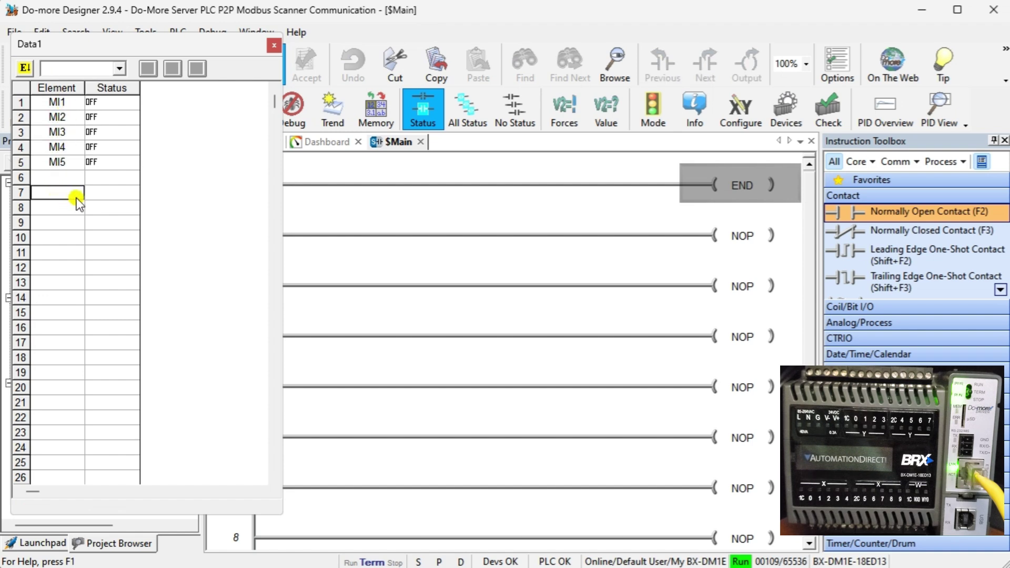
{"action": "type", "text": "MC1"}
{"action": "key", "text": "Return"}
{"action": "key", "text": "Down"}
{"action": "key", "text": "Down"}
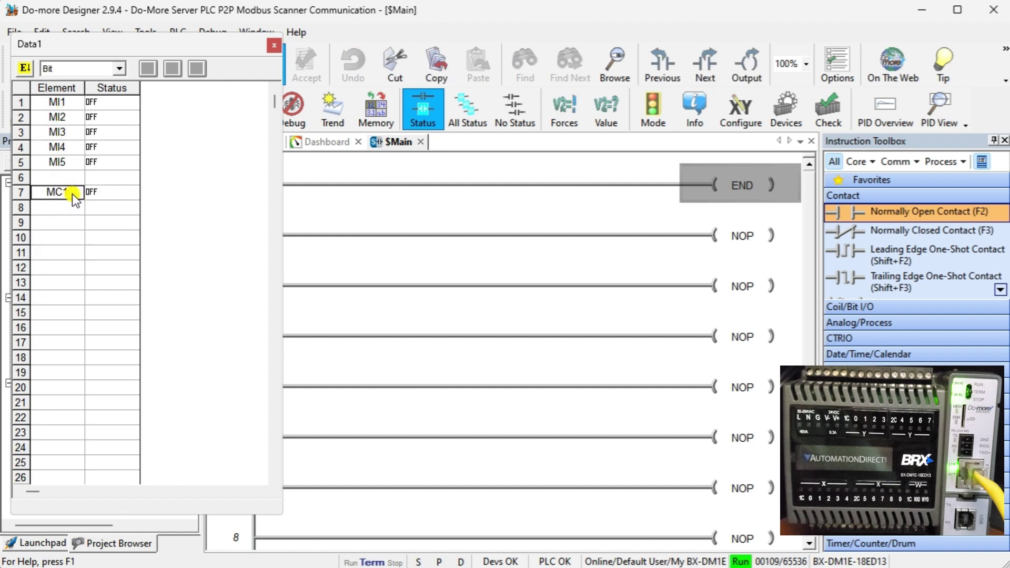
{"action": "key", "text": "Down"}
{"action": "key", "text": "Down"}
- List the elements MIR1 through MIR5 in the server's data view, starting at row 13
{"action": "left_click", "coordinate": [61, 282]}
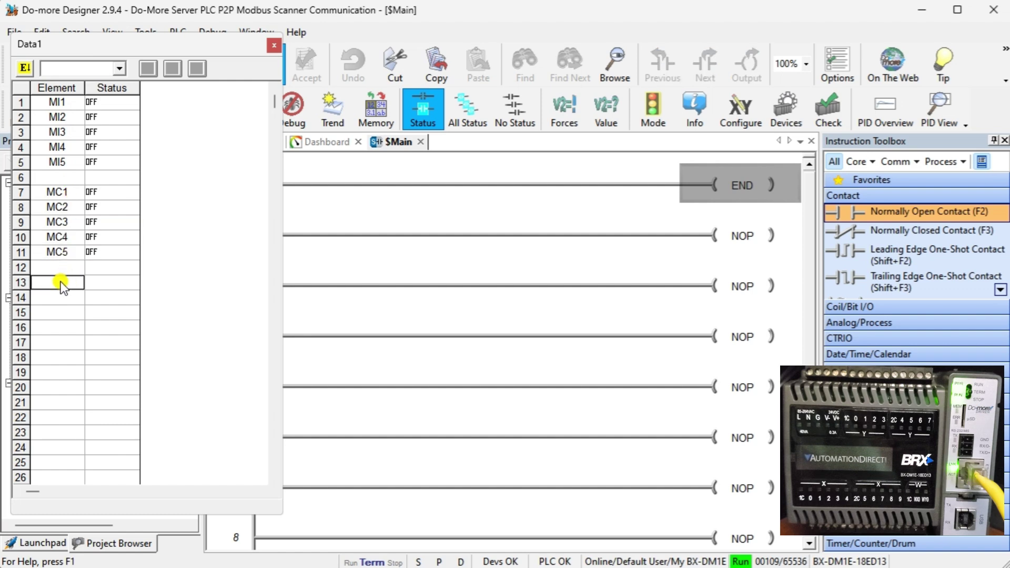
{"action": "type", "text": "M"}
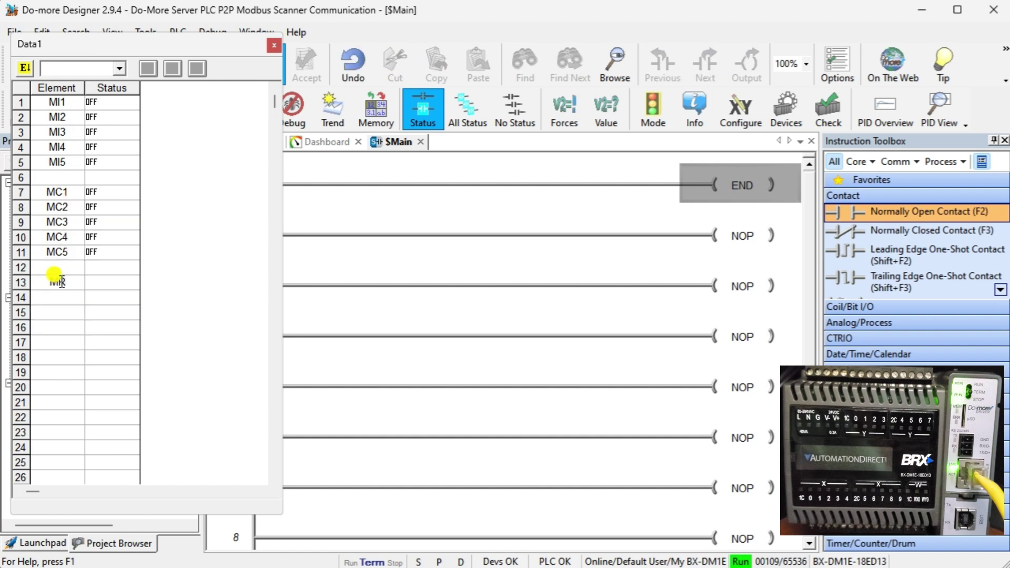
{"action": "type", "text": "I"}
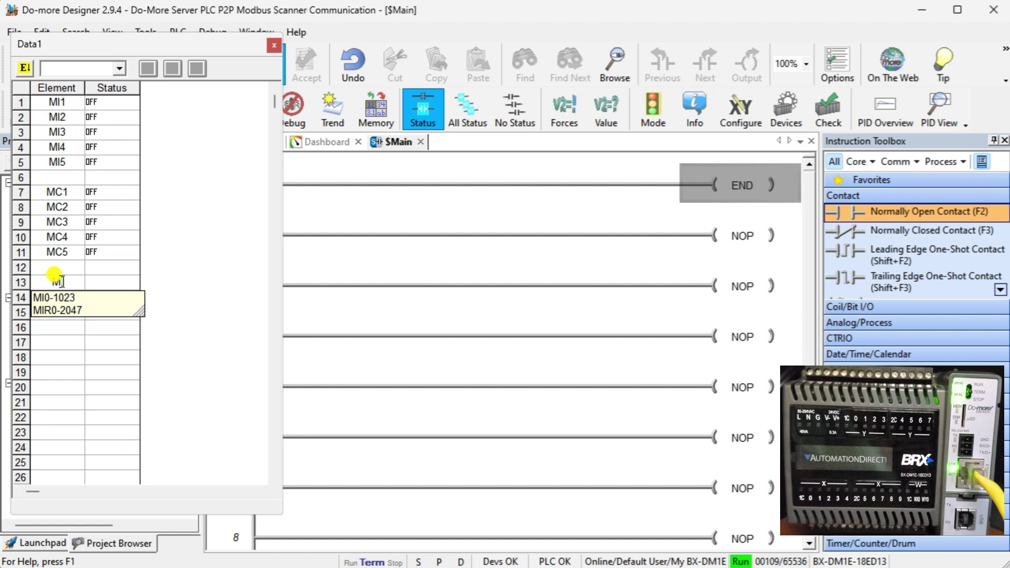
{"action": "key", "text": "BackSpace"}
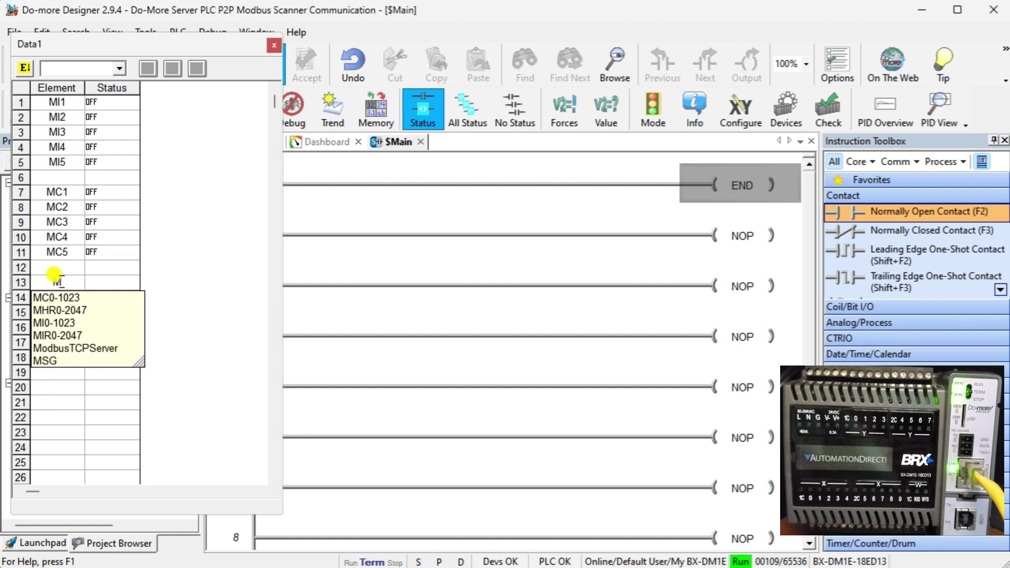
{"action": "type", "text": "HR1"}
{"action": "key", "text": "Return"}
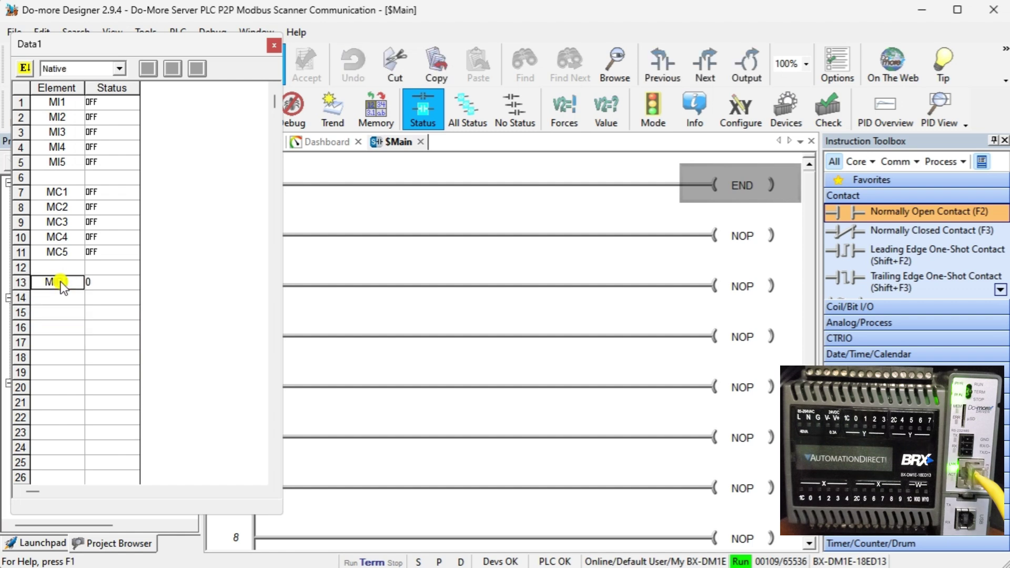
{"action": "key", "text": "Return"}
{"action": "key", "text": "Return"}
{"action": "key", "text": "Return"}
{"action": "key", "text": "Return"}
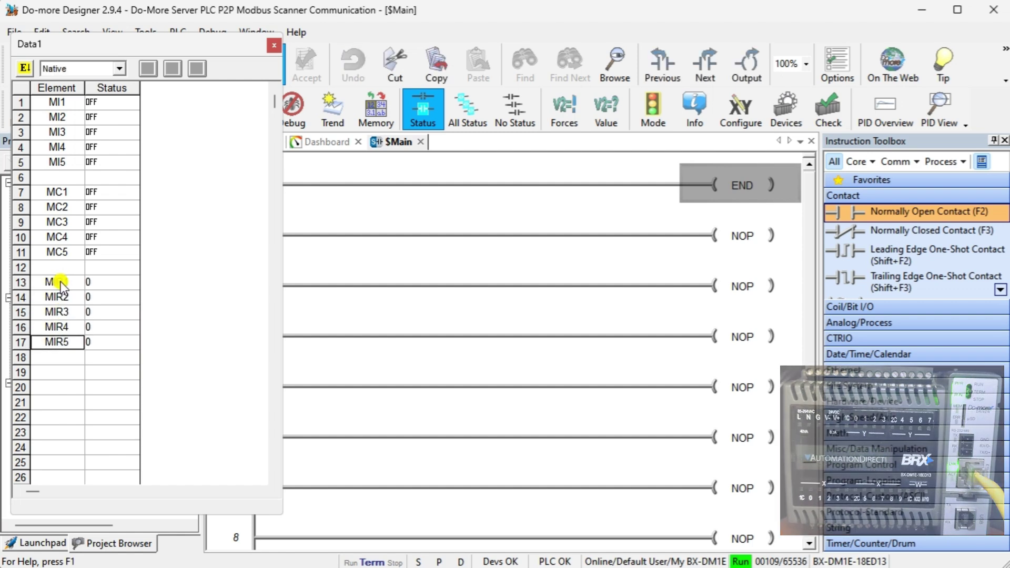
- List the elements MHR1 through MHR5 in the server's data view from row 19 and turn on its Edits column
{"action": "left_click", "coordinate": [55, 367]}
{"action": "type", "text": "MHR1"}
{"action": "key", "text": "Return"}
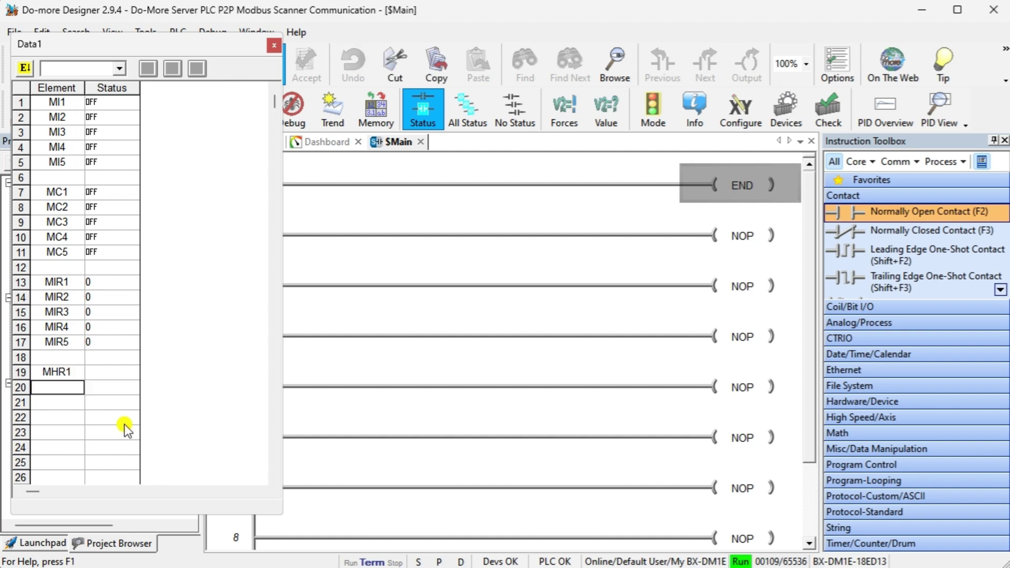
{"action": "key", "text": "Return"}
{"action": "key", "text": "Return"}
{"action": "key", "text": "Return"}
{"action": "key", "text": "Return"}
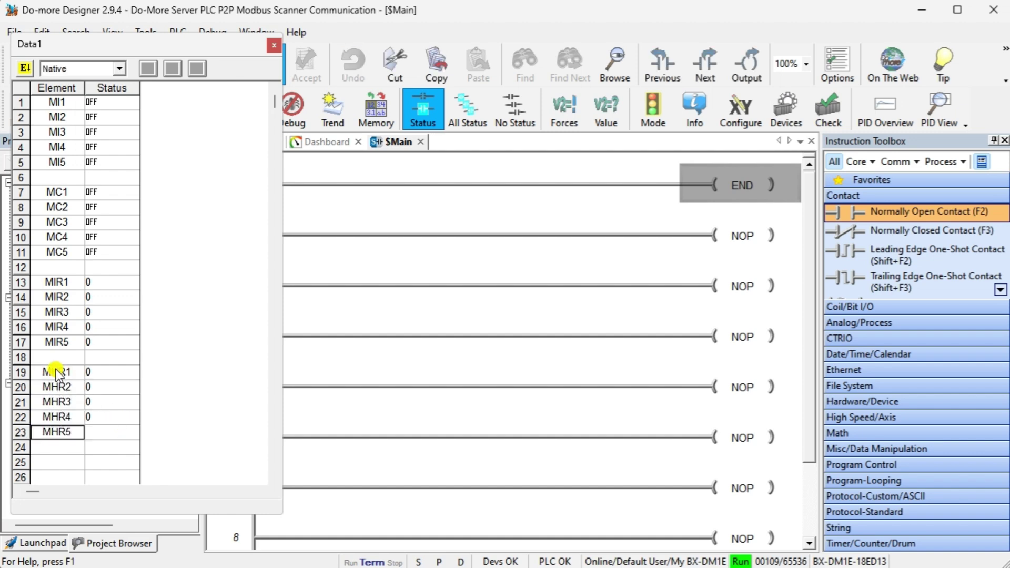
{"action": "left_click", "coordinate": [30, 68]}
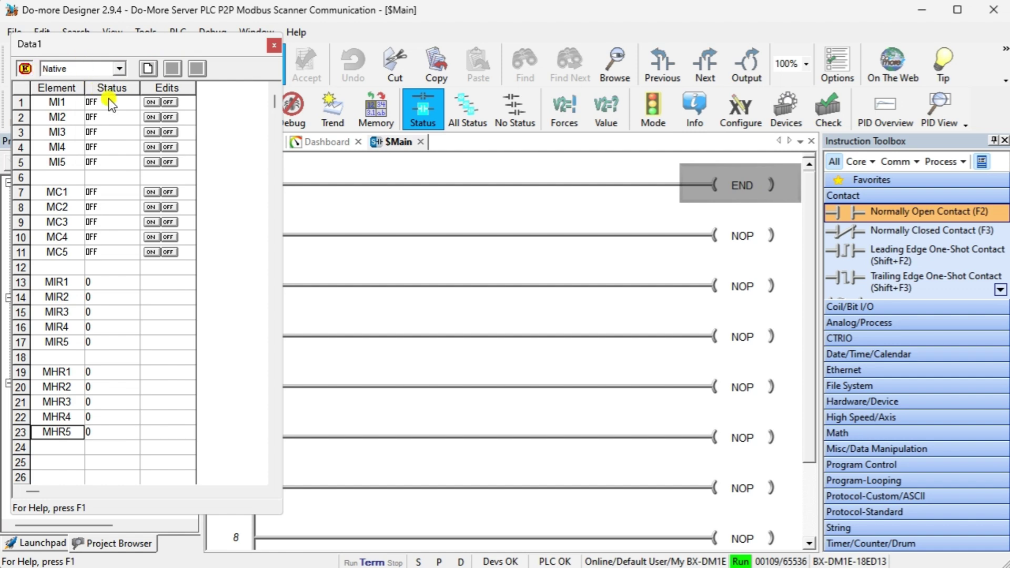
- Save the server's data view under the file name Do-More Server
{"action": "right_click", "coordinate": [121, 50]}
{"action": "right_click", "coordinate": [101, 279]}
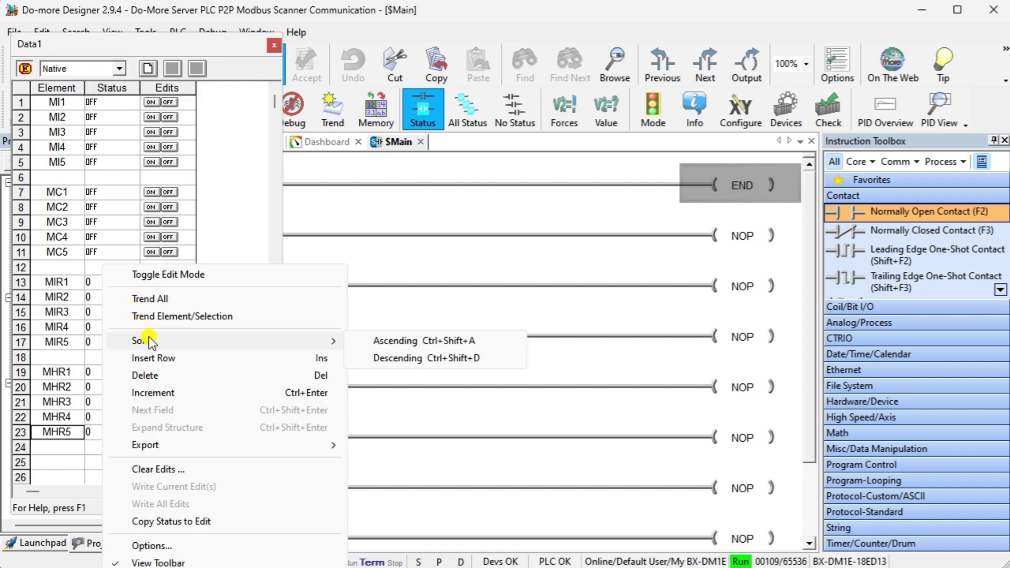
{"action": "left_click", "coordinate": [226, 428]}
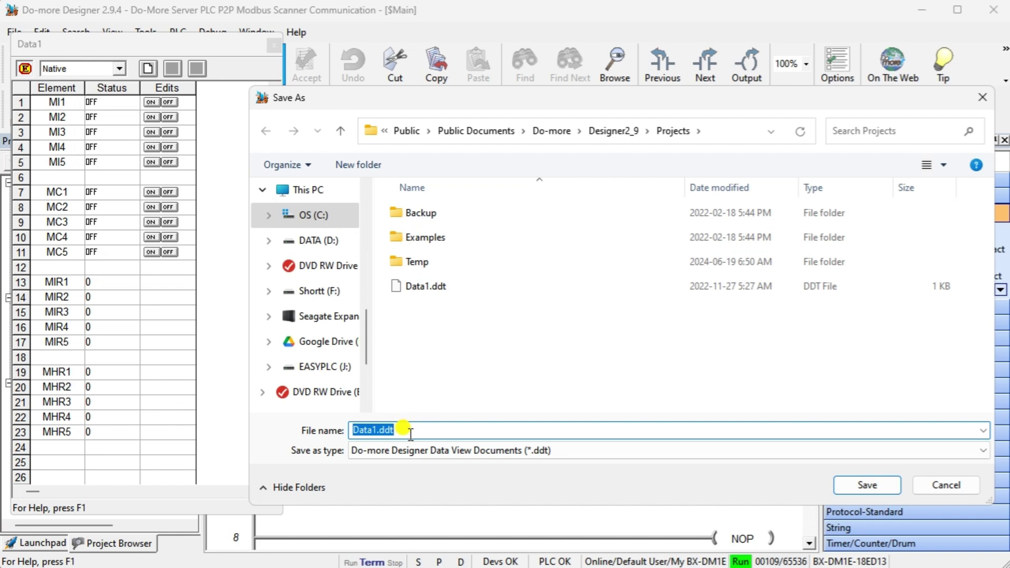
{"action": "type", "text": "Do-More Server"}
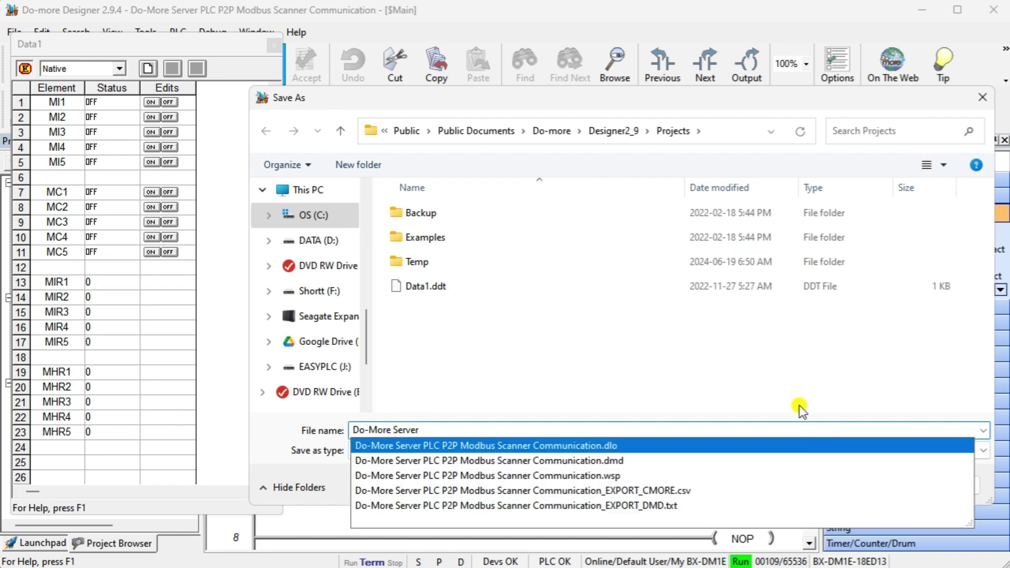
{"action": "left_click", "coordinate": [589, 353]}
{"action": "left_click", "coordinate": [865, 483]}
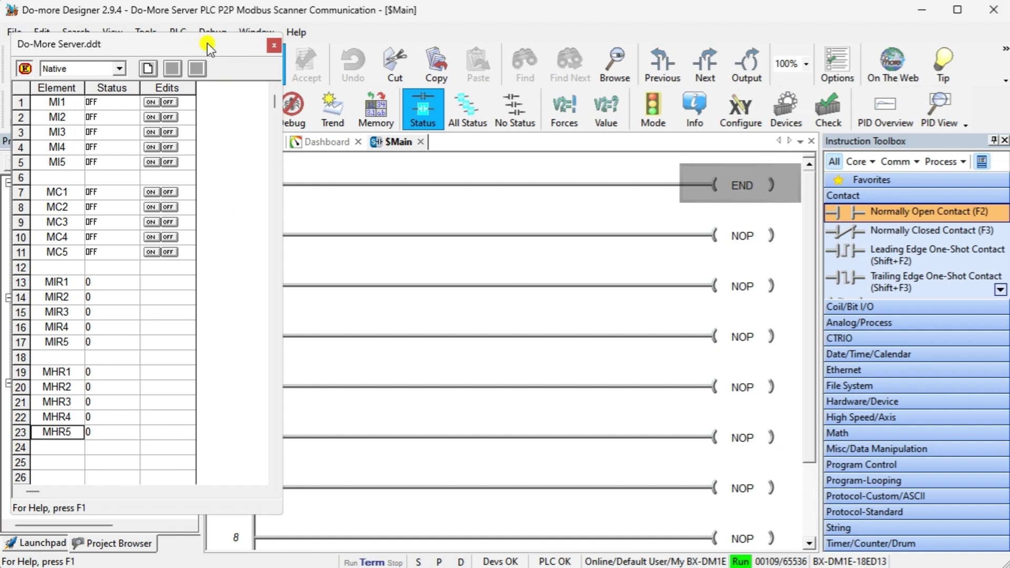
- Switch to the Do-More Client project and move the Modbus Scanner Monitor clear of the main menus and toolbars
{"action": "left_click", "coordinate": [471, 15]}
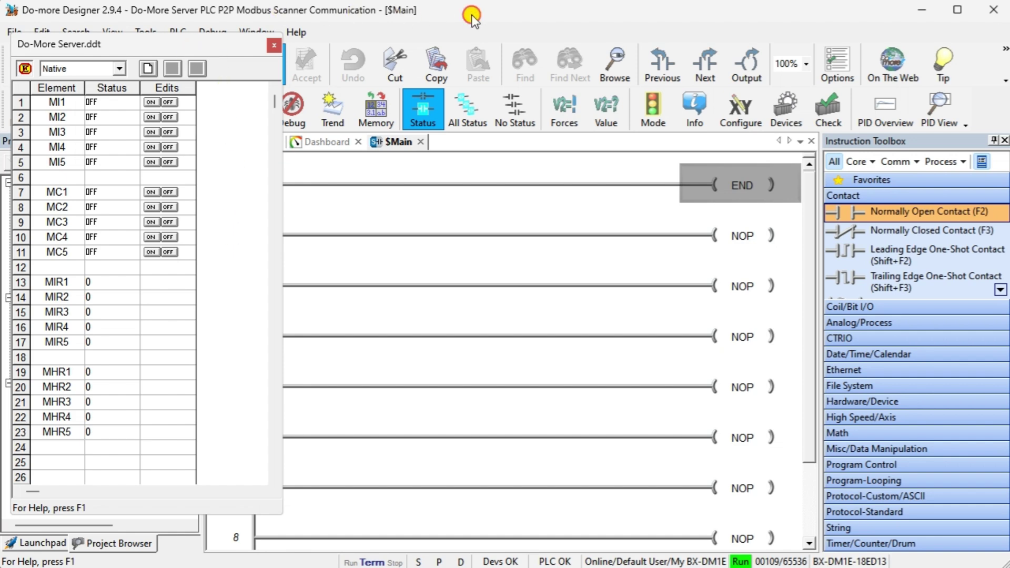
{"action": "left_click", "coordinate": [363, 547]}
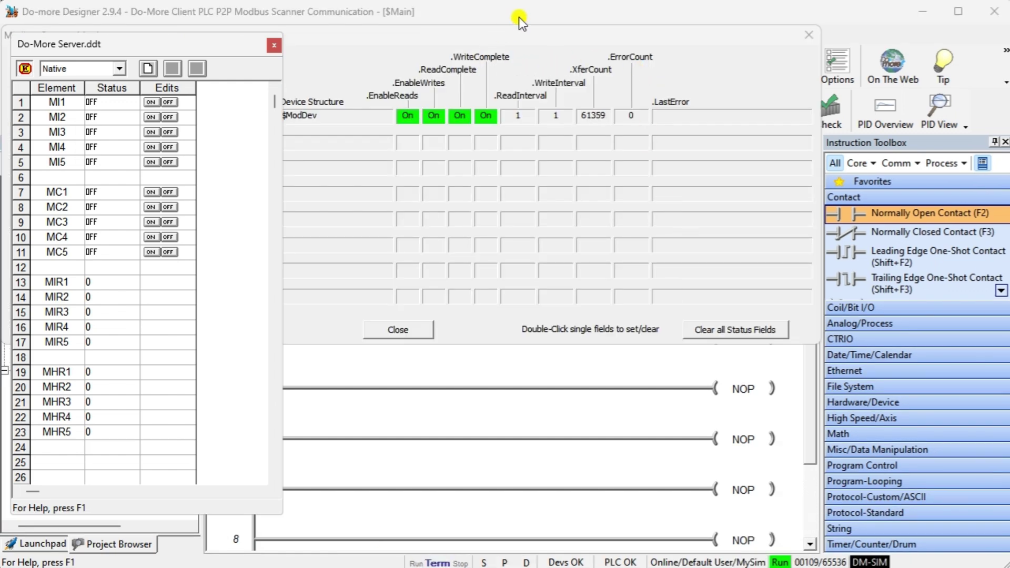
{"action": "left_click", "coordinate": [518, 17]}
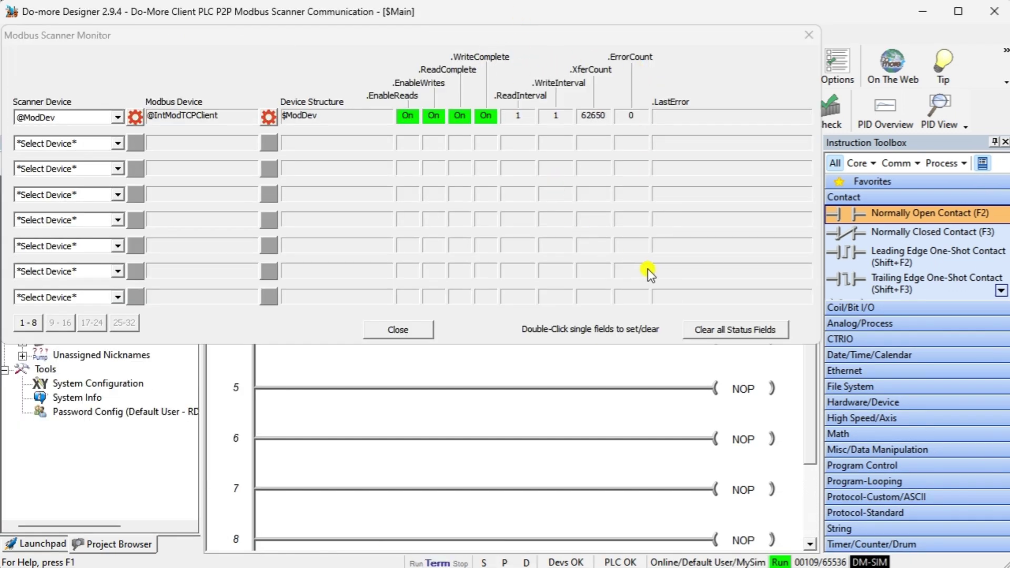
{"action": "left_click_drag", "start_coordinate": [308, 32], "coordinate": [397, 143]}
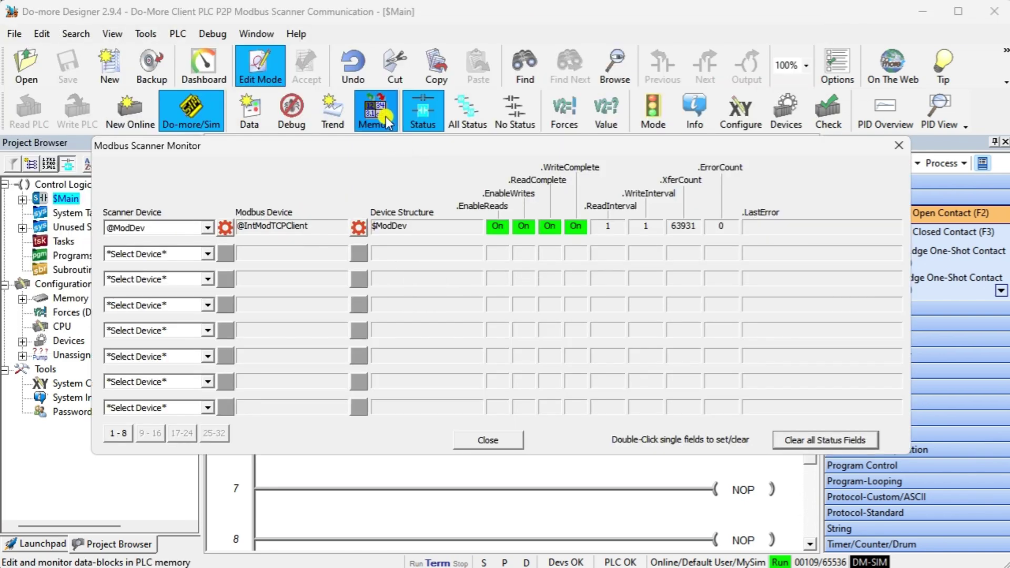
- Create a new data view in the client project, make it taller and place it opposite the server's data view
{"action": "left_click", "coordinate": [153, 37]}
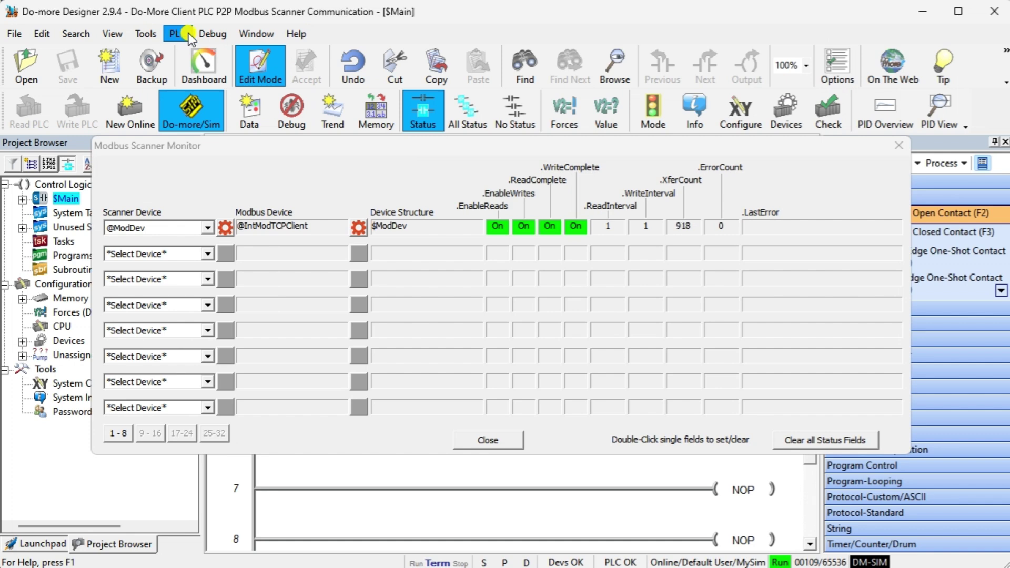
{"action": "left_click", "coordinate": [212, 33]}
{"action": "mouse_move", "coordinate": [241, 247]}
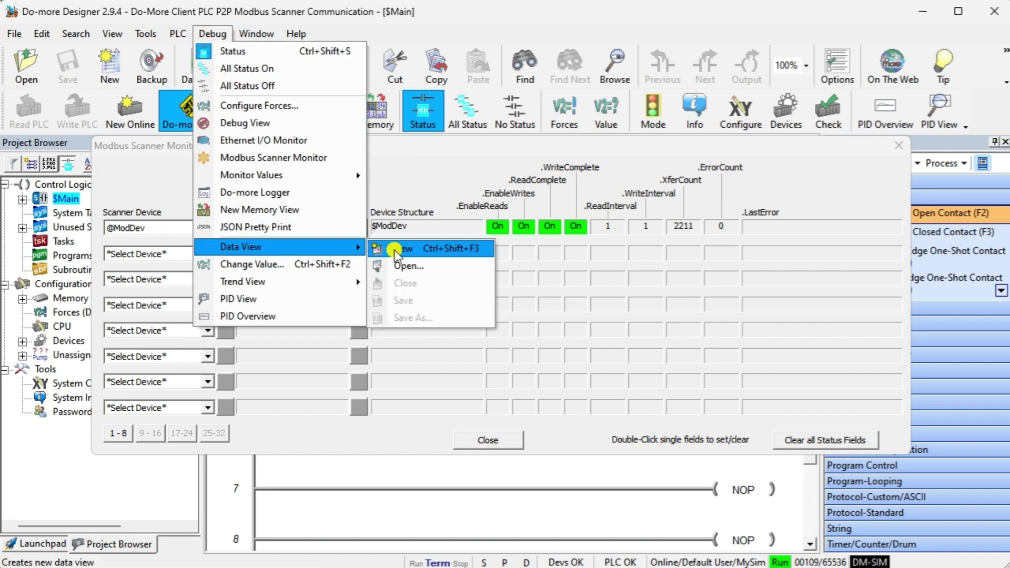
{"action": "left_click", "coordinate": [398, 251]}
{"action": "left_click_drag", "start_coordinate": [62, 357], "coordinate": [144, 56]}
{"action": "left_click_drag", "start_coordinate": [211, 258], "coordinate": [200, 531]}
{"action": "left_click_drag", "start_coordinate": [203, 55], "coordinate": [850, 26]}
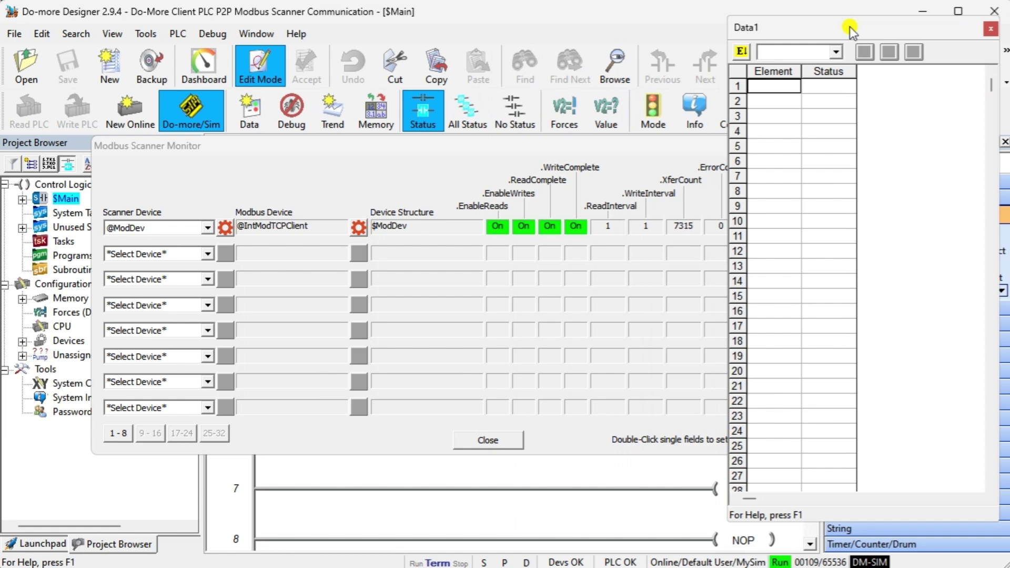
- List the elements MI1 through MI5 in the client's data view, starting at row 1
{"action": "left_click", "coordinate": [785, 86]}
{"action": "type", "text": "MI"}
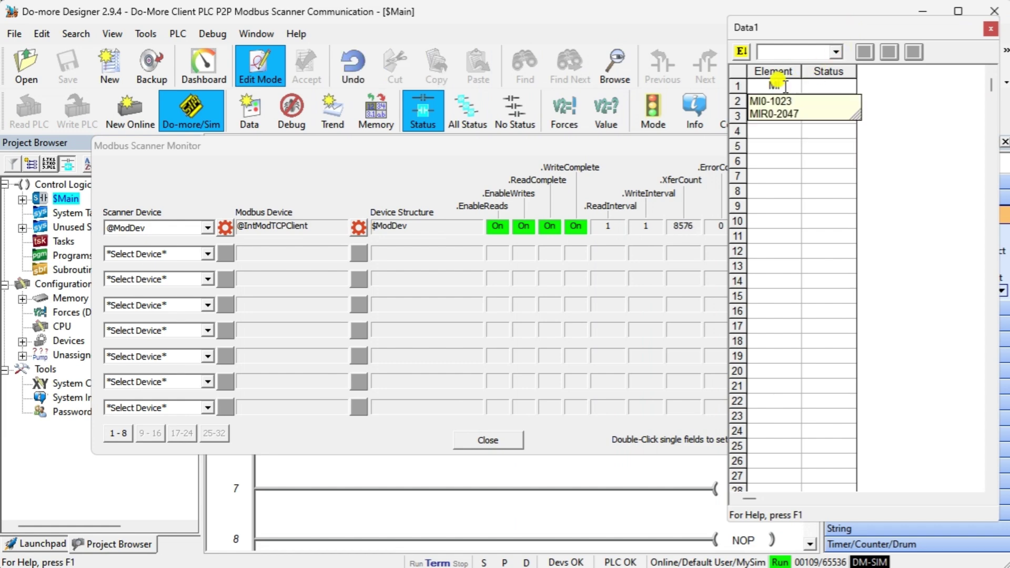
{"action": "key", "text": "Return"}
{"action": "key", "text": "Return"}
{"action": "key", "text": "Return"}
{"action": "key", "text": "Return"}
{"action": "key", "text": "Return"}
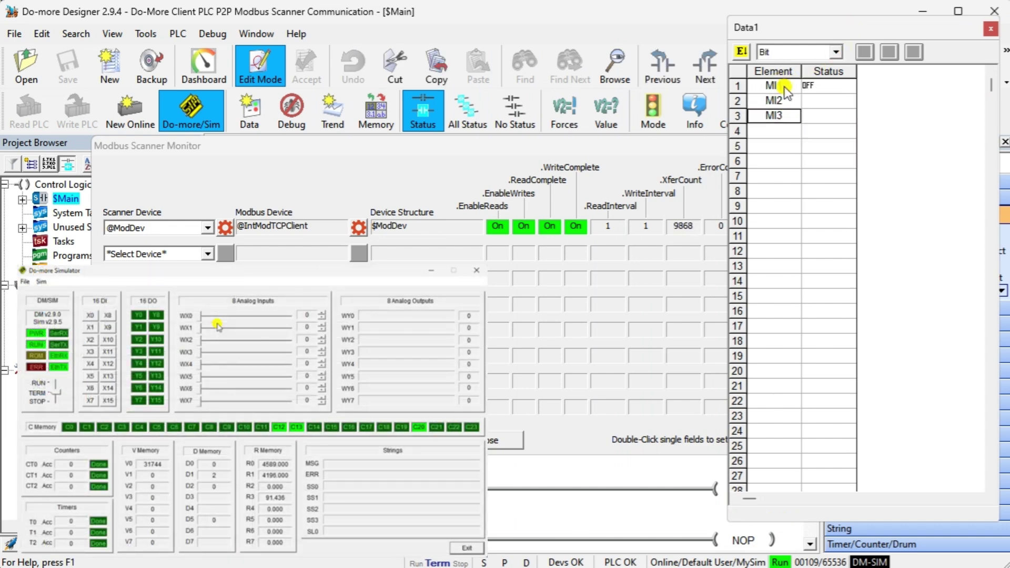
- List the elements MC1 through MC5 in the client's data view, starting at row 7
{"action": "left_click", "coordinate": [777, 176]}
{"action": "type", "text": "MC1"}
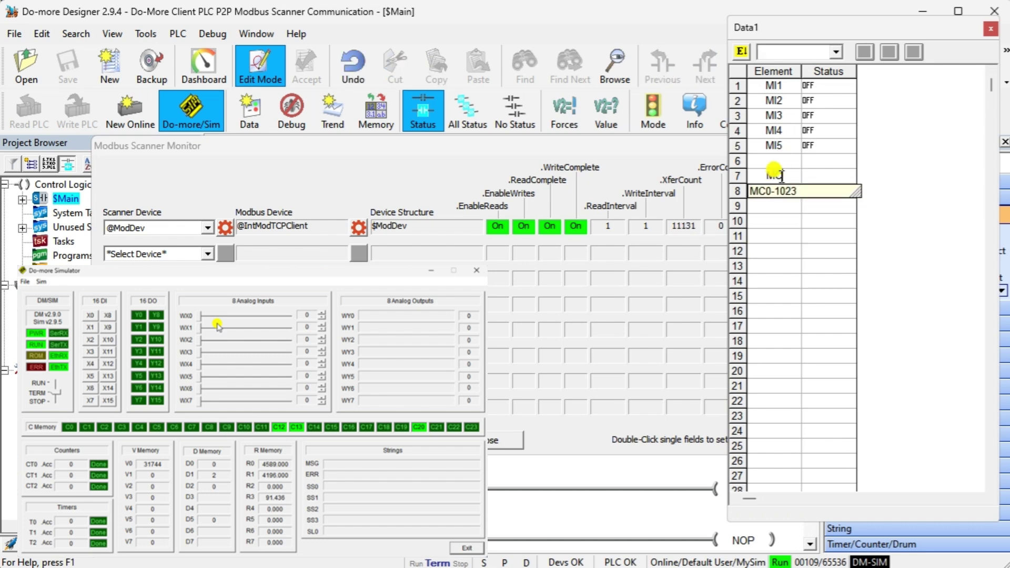
{"action": "key", "text": "Return"}
{"action": "key", "text": "Return"}
{"action": "key", "text": "Return"}
{"action": "key", "text": "Return"}
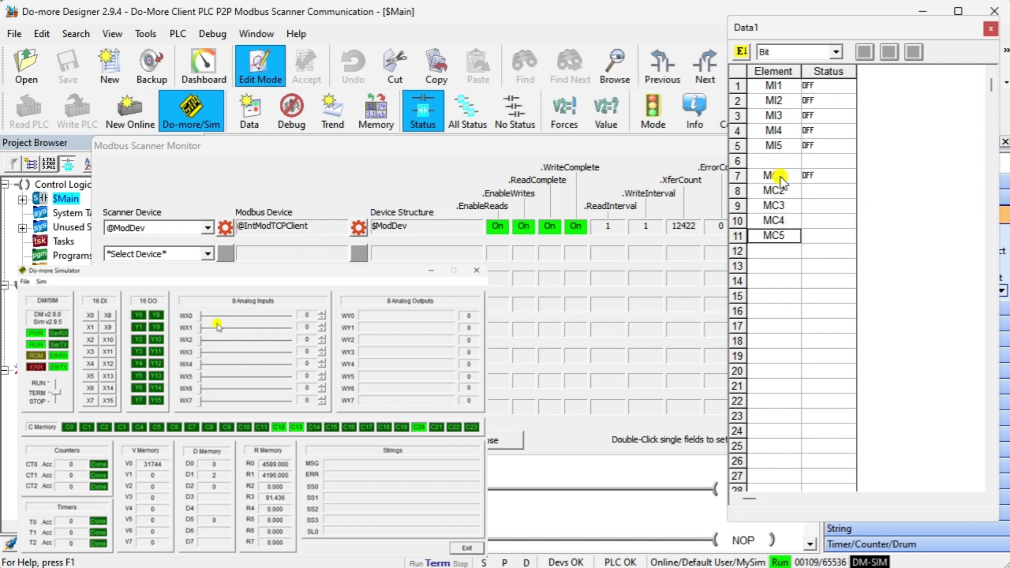
- List the elements MIR1 through MIR5 in the client's data view, starting at row 13
{"action": "left_click", "coordinate": [780, 267]}
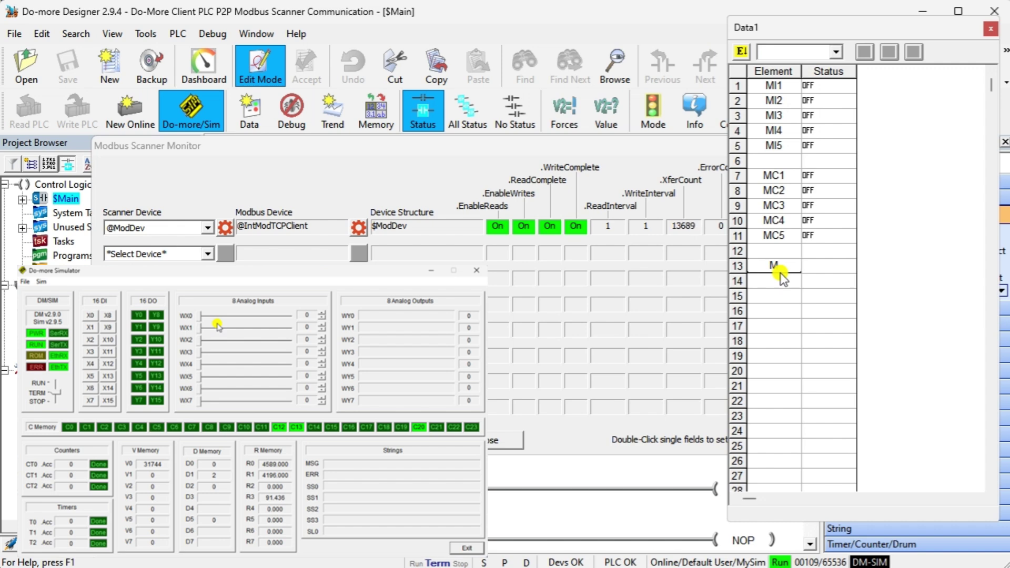
{"action": "type", "text": "MIR1"}
{"action": "key", "text": "Return"}
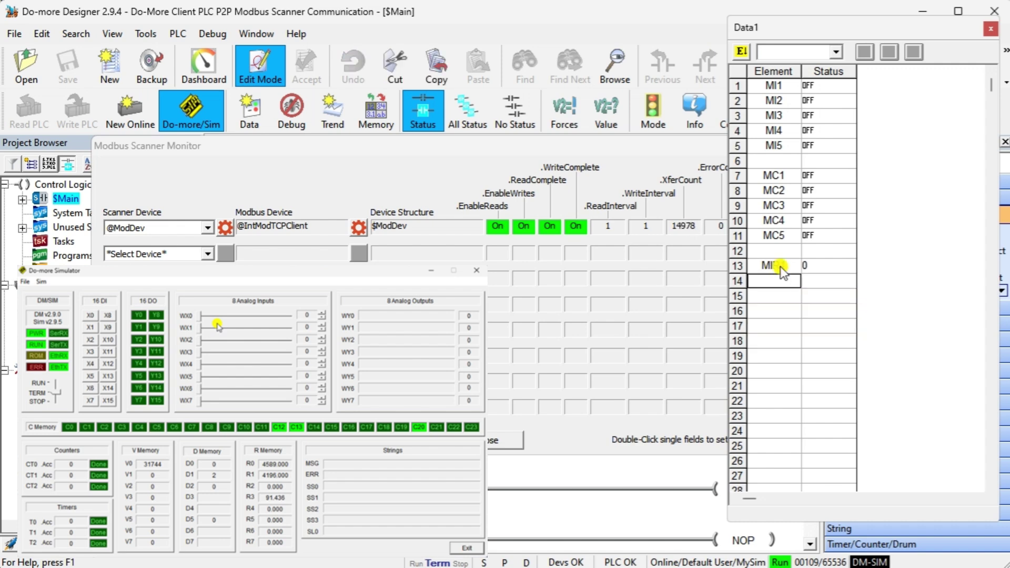
{"action": "key", "text": "Return"}
{"action": "key", "text": "Return"}
{"action": "key", "text": "Return"}
{"action": "key", "text": "Return"}
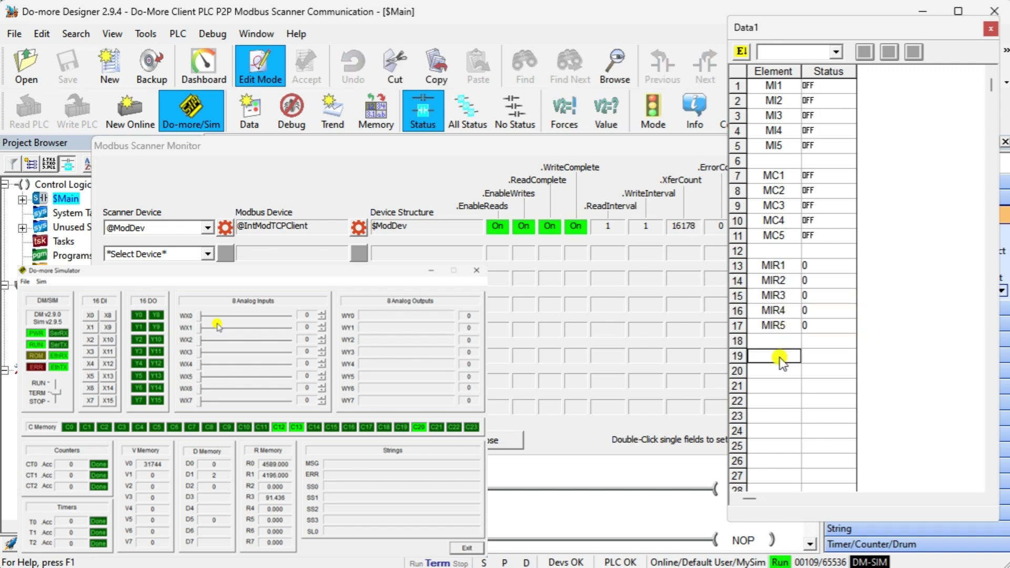
- List the elements MHR1 through MHR5 in the client's data view, starting at row 19
{"action": "left_click", "coordinate": [776, 353]}
{"action": "type", "text": "MHR1"}
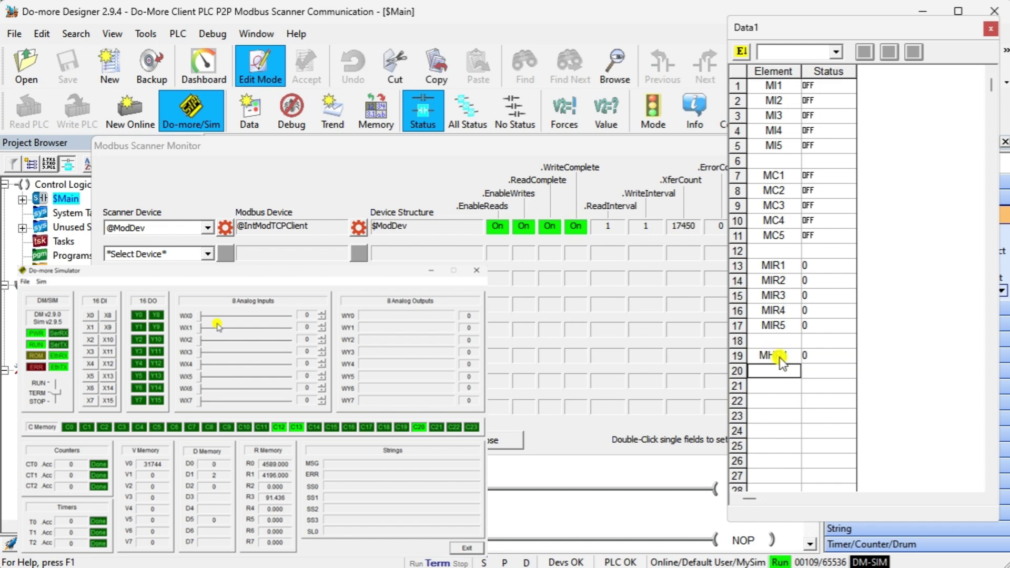
{"action": "key", "text": "Return"}
{"action": "key", "text": "Return"}
{"action": "key", "text": "Return"}
{"action": "key", "text": "Return"}
{"action": "key", "text": "Return"}
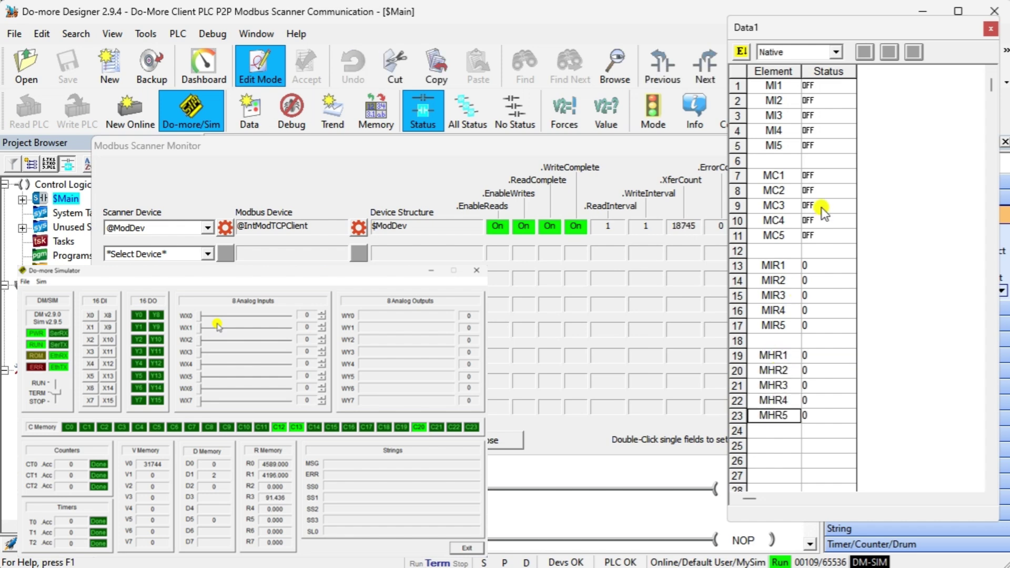
- Save the client's data view under the file name Do-More Client
{"action": "right_click", "coordinate": [824, 119]}
{"action": "left_click", "coordinate": [869, 452]}
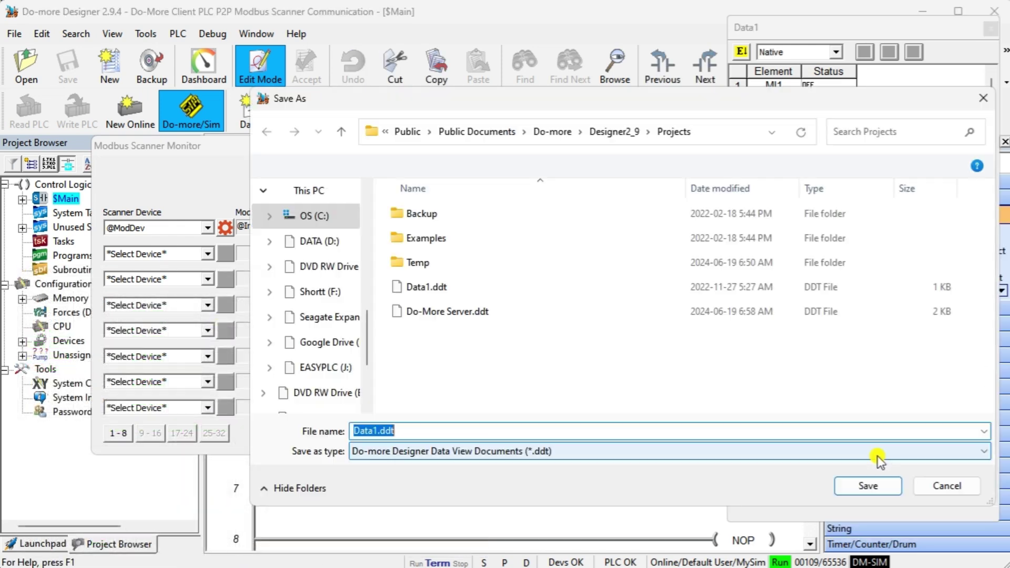
{"action": "type", "text": "D"}
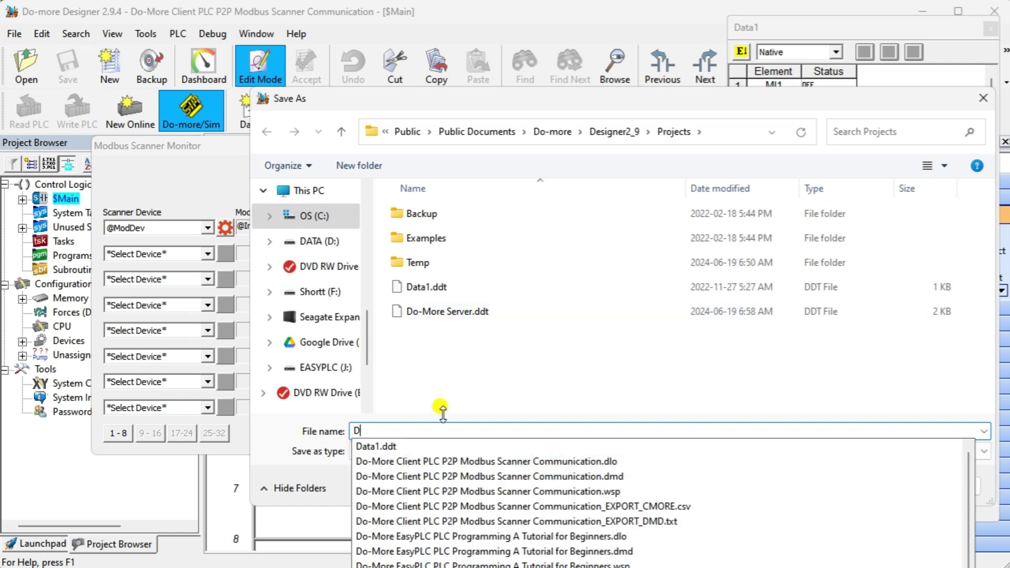
{"action": "type", "text": "o-More C"}
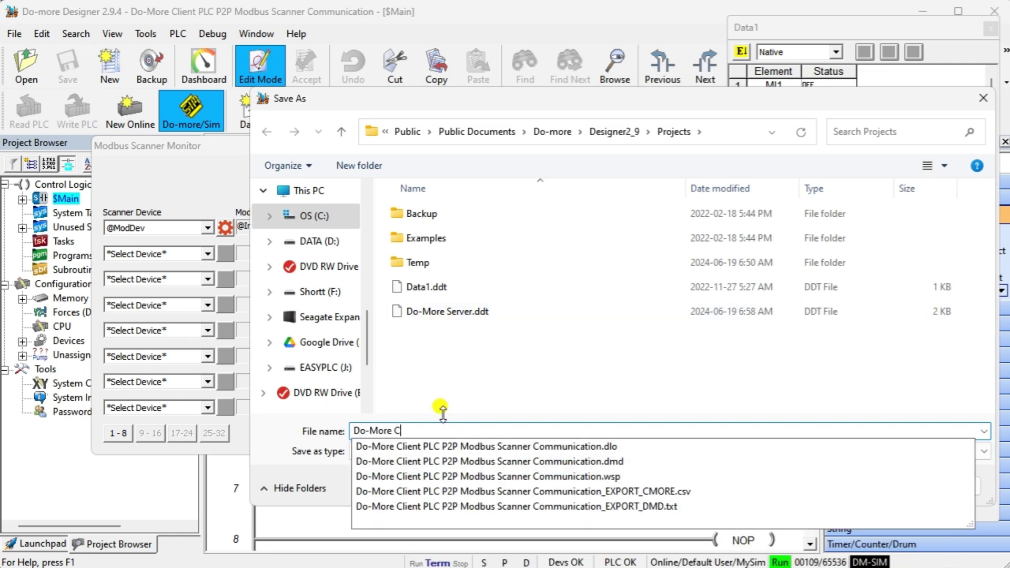
{"action": "type", "text": "lient"}
{"action": "key", "text": "Return"}
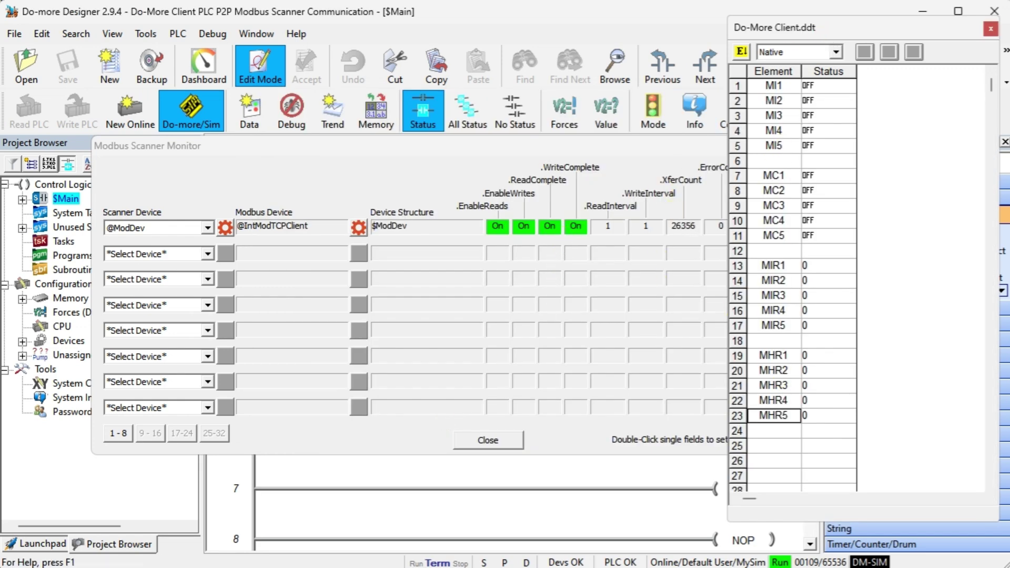
- Show the server's data view alongside the client's and turn on the server inputs MI1 through MI5
{"action": "key", "text": "alt+Tab"}
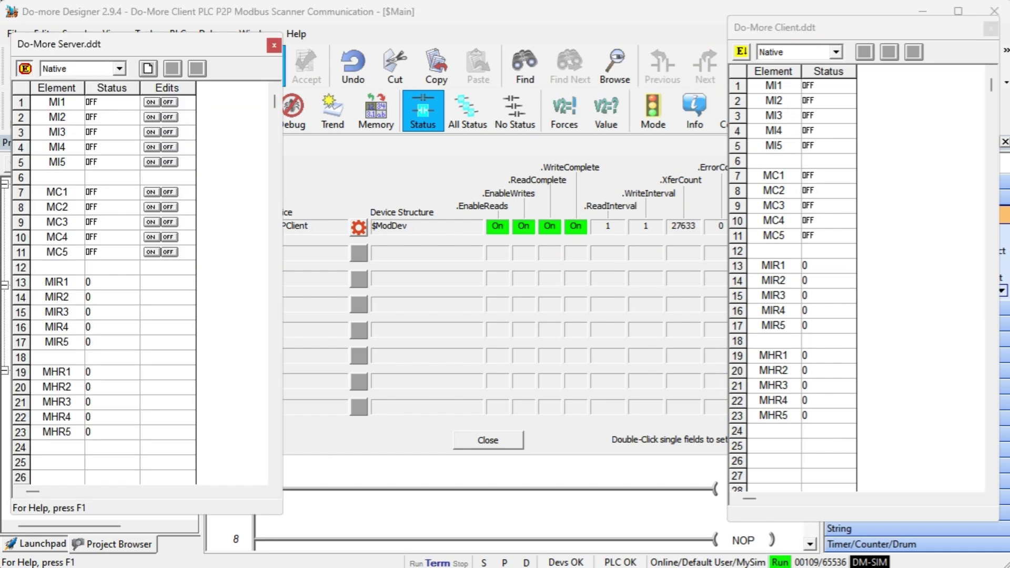
{"action": "mouse_move", "coordinate": [779, 567]}
{"action": "left_click", "coordinate": [149, 103]}
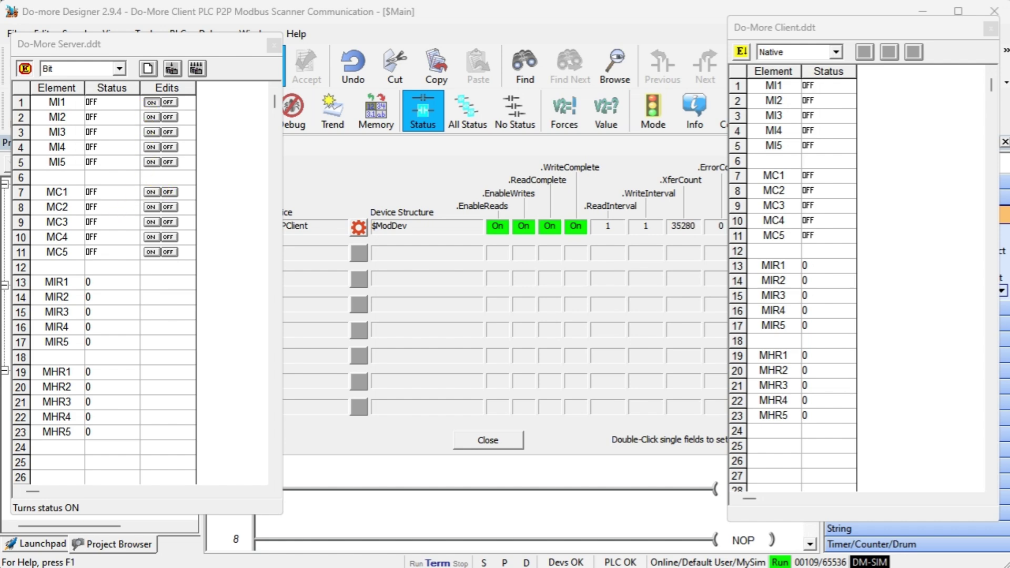
{"action": "left_click", "coordinate": [152, 102]}
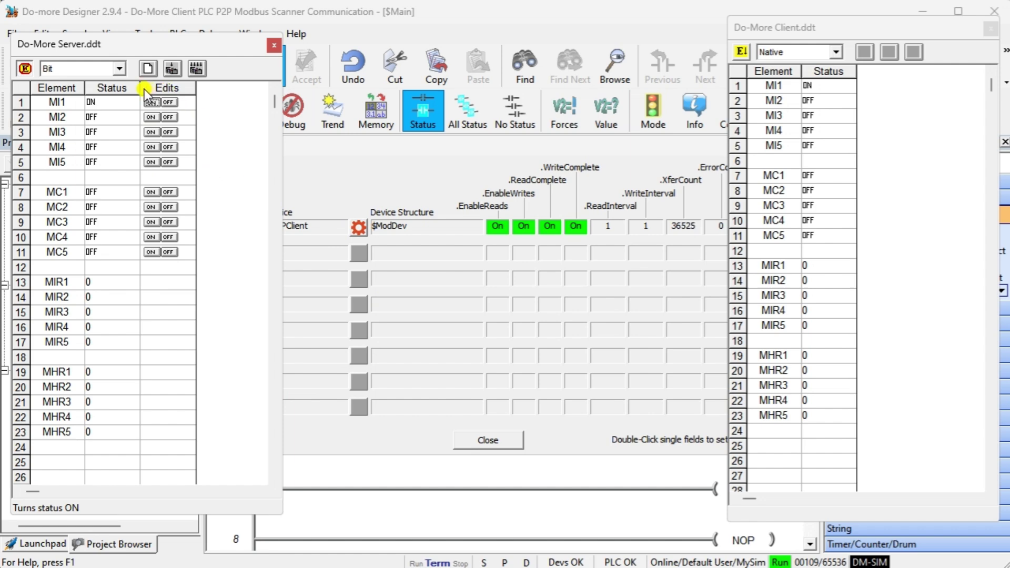
{"action": "left_click", "coordinate": [150, 117]}
{"action": "left_click", "coordinate": [150, 133]}
{"action": "left_click", "coordinate": [150, 147]}
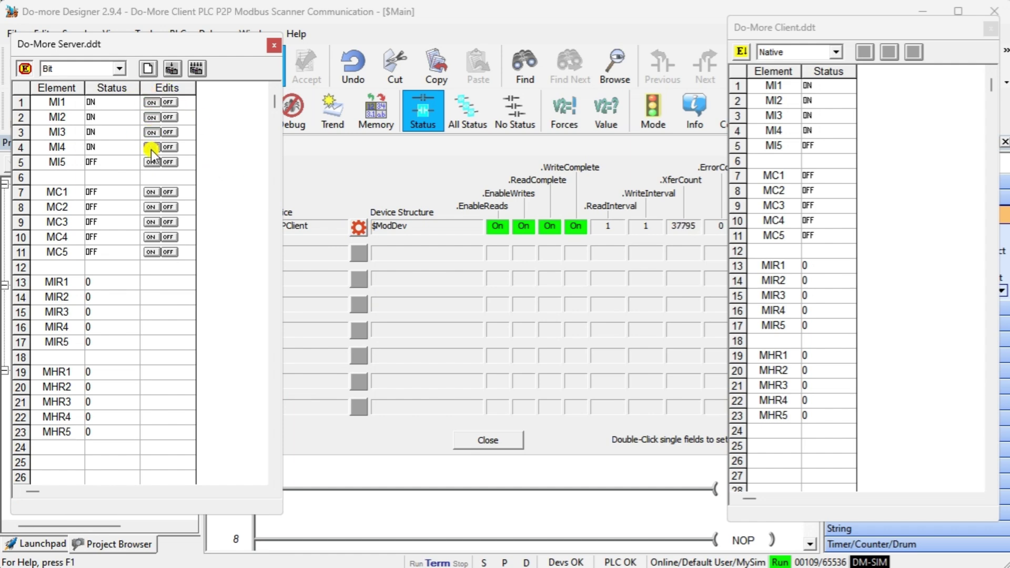
{"action": "left_click", "coordinate": [151, 162]}
- Turn off MI1, MI2 and MI4 in the server's data view
{"action": "left_click", "coordinate": [168, 102]}
{"action": "left_click", "coordinate": [168, 116]}
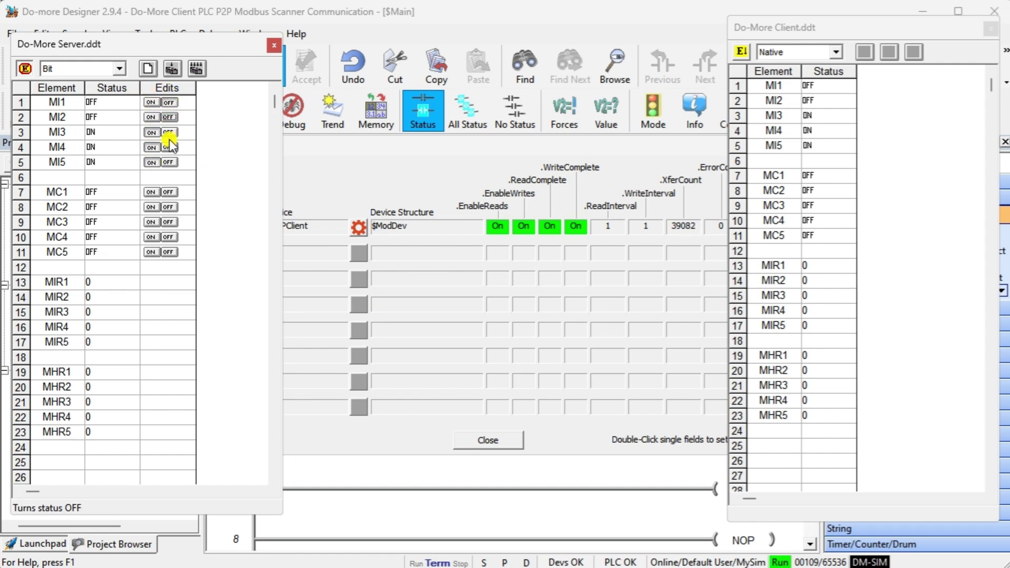
{"action": "left_click", "coordinate": [169, 147]}
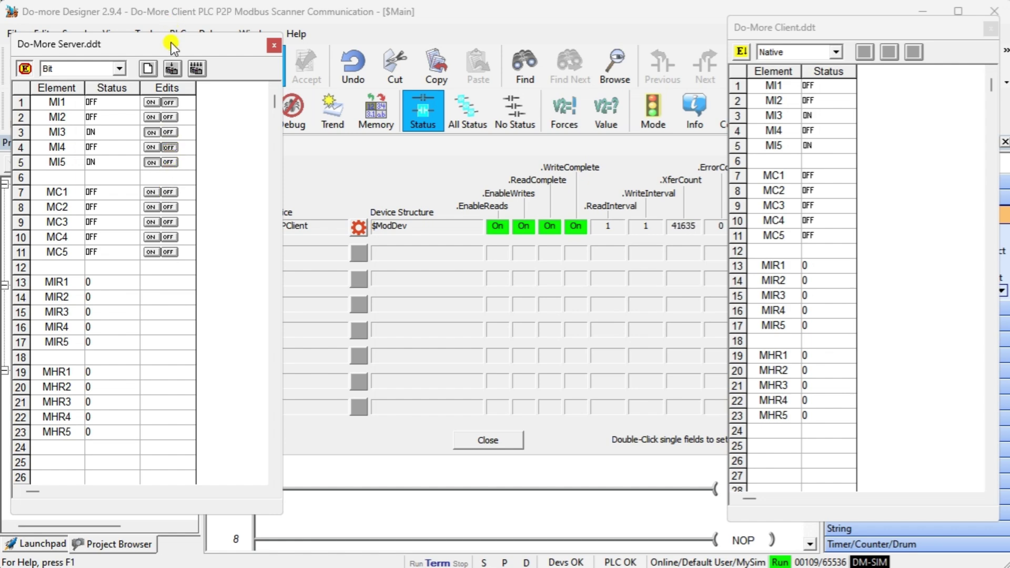
- Set MIR1 to 123 and MIR3 to 456 in the server's data view, writing each edit to the PLC
{"action": "left_click", "coordinate": [159, 285]}
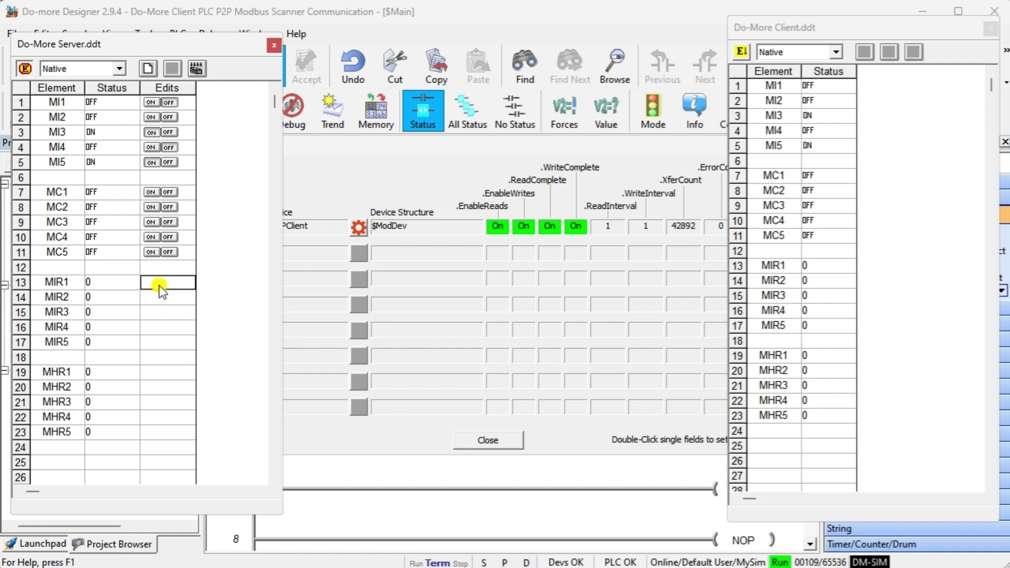
{"action": "type", "text": "123"}
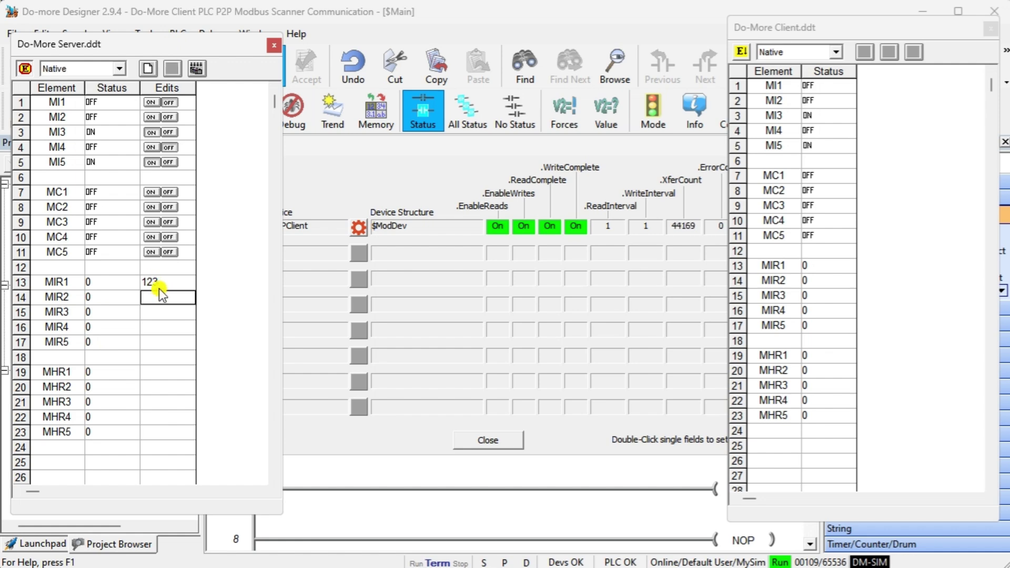
{"action": "key", "text": "Return"}
{"action": "left_click", "coordinate": [172, 70]}
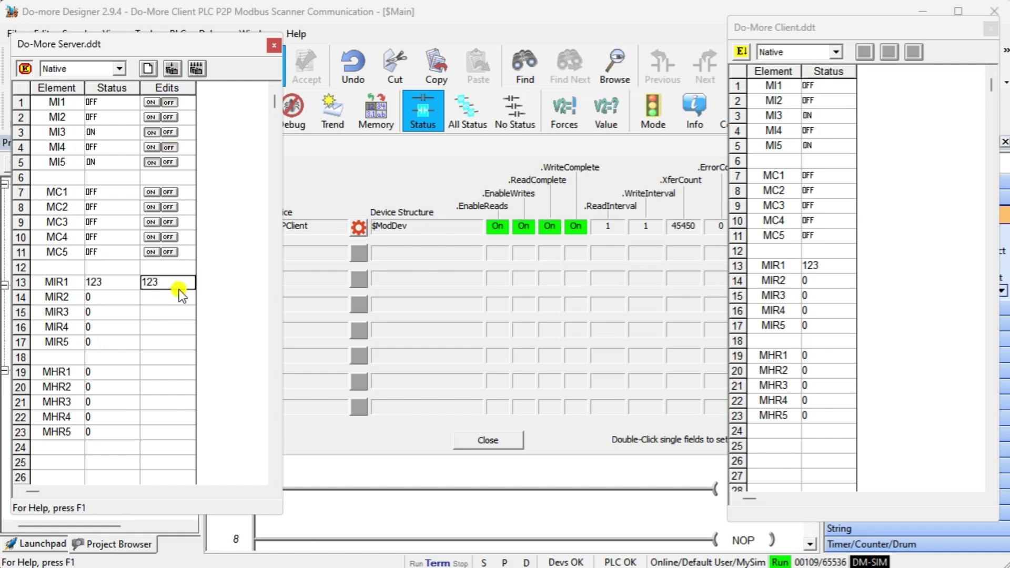
{"action": "left_click", "coordinate": [160, 310]}
{"action": "type", "text": "456"}
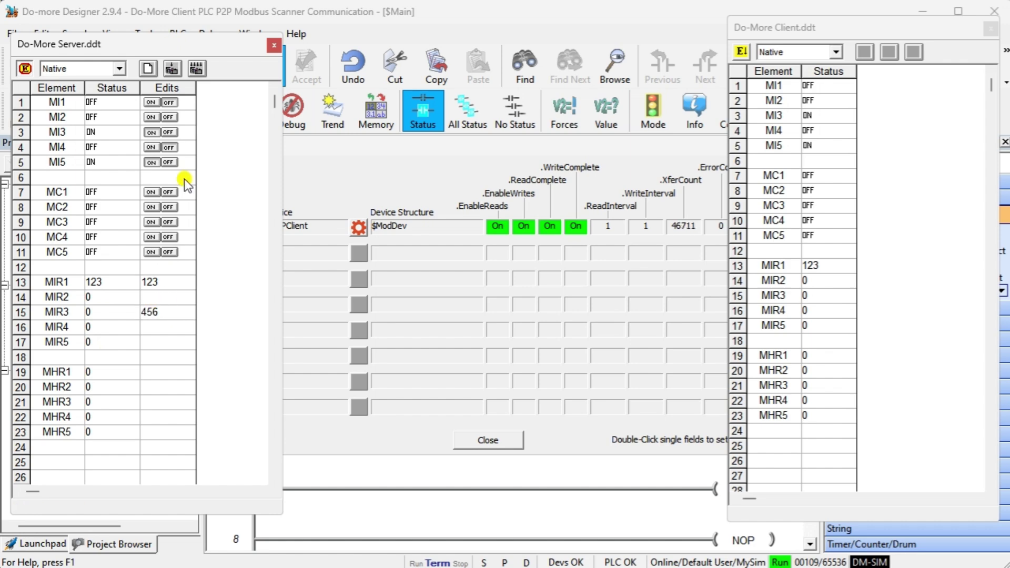
{"action": "left_click", "coordinate": [171, 68]}
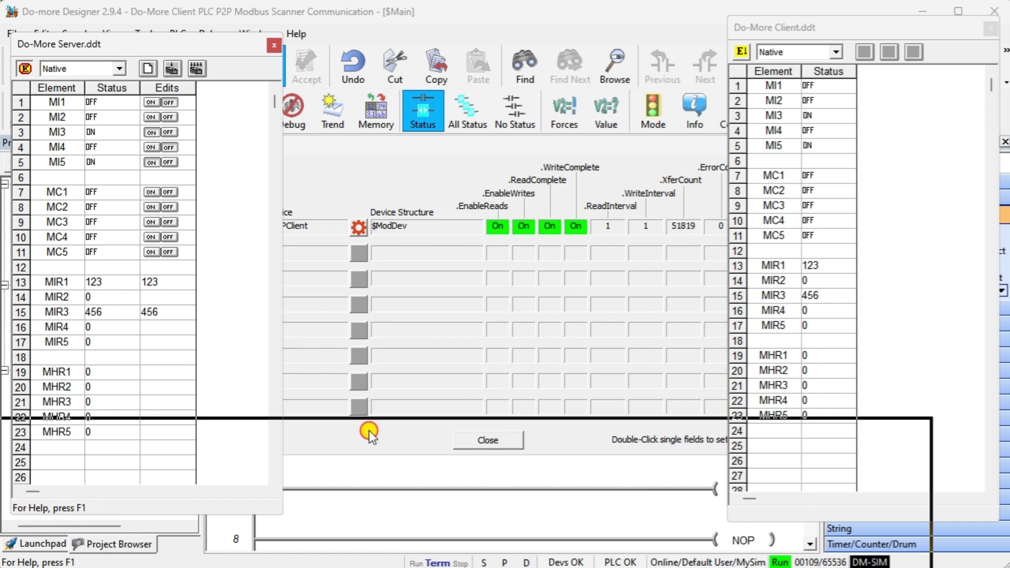
- Arrange the Modbus Scanner Monitor between the server's and client's data views so that both data views are fully in view
{"action": "key", "text": "alt+Tab"}
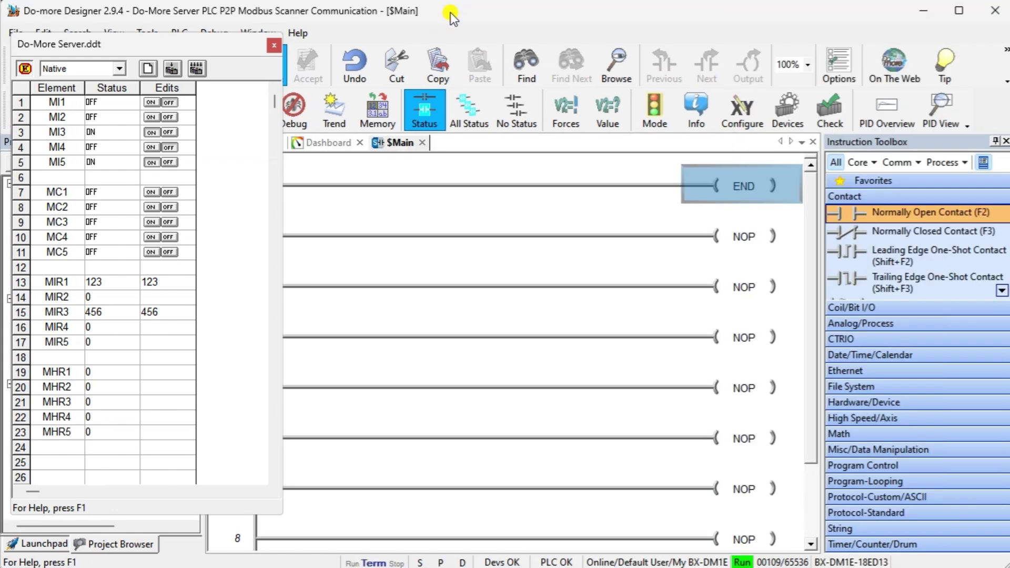
{"action": "key", "text": "alt+Tab"}
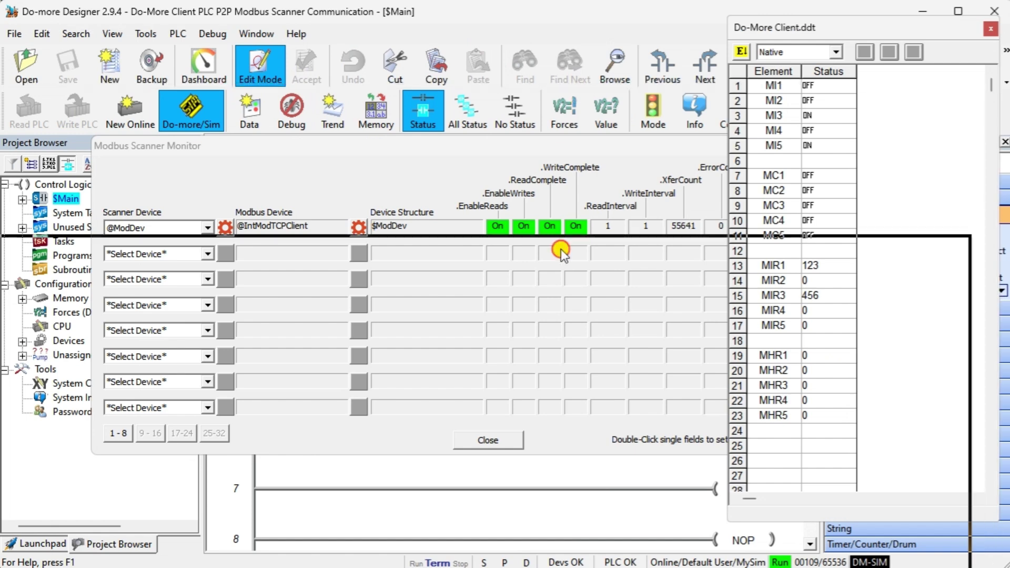
{"action": "key", "text": "alt+Tab"}
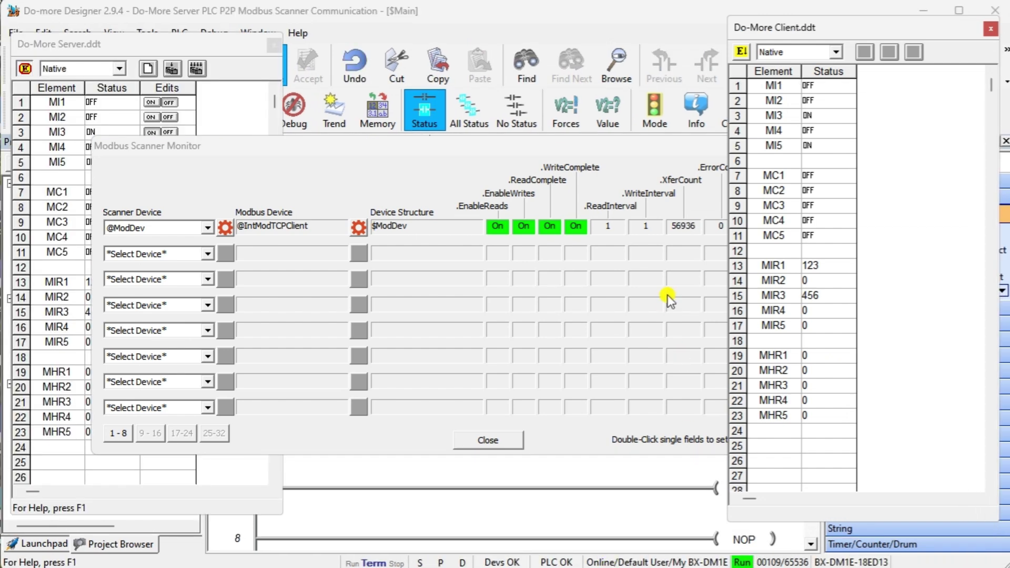
{"action": "key", "text": "alt+Tab"}
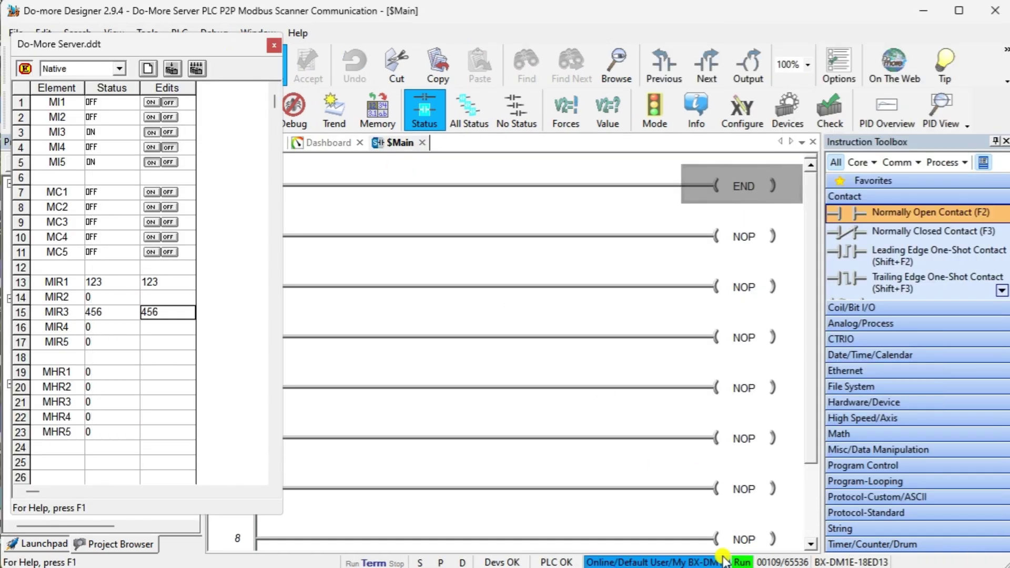
{"action": "key", "text": "alt+Tab"}
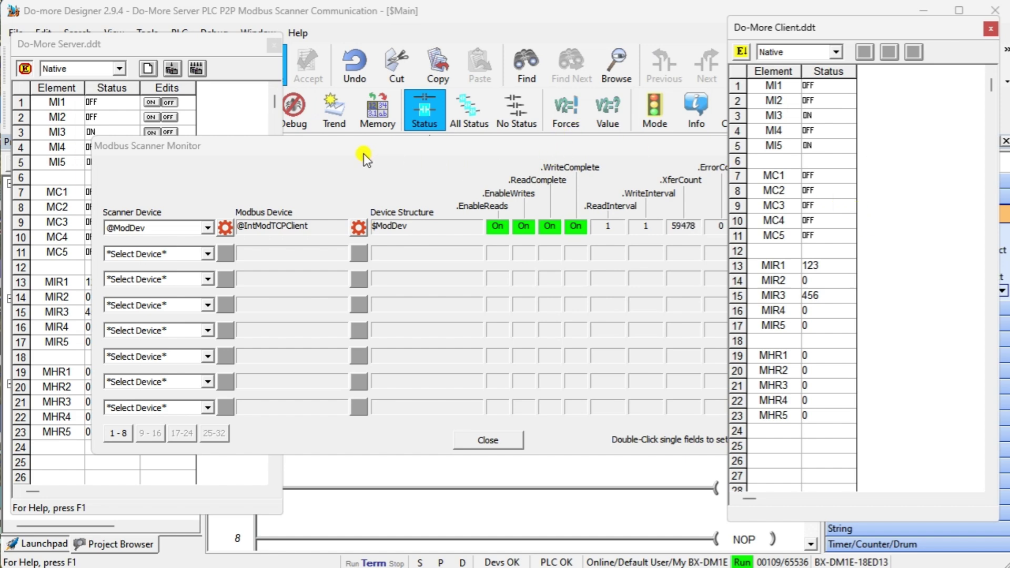
{"action": "left_click", "coordinate": [368, 153]}
{"action": "left_click_drag", "start_coordinate": [538, 152], "coordinate": [575, 154]}
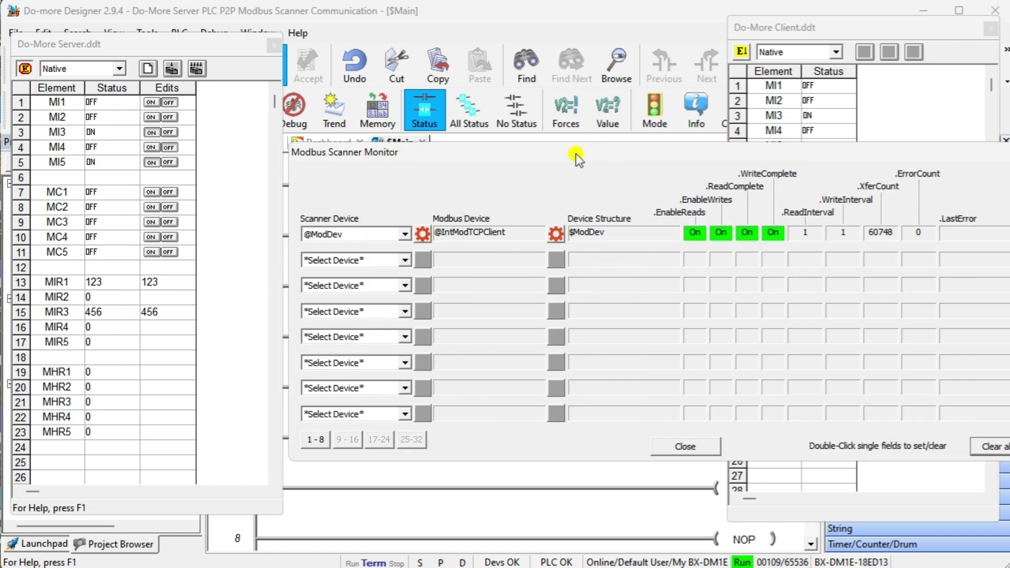
{"action": "left_click", "coordinate": [847, 33]}
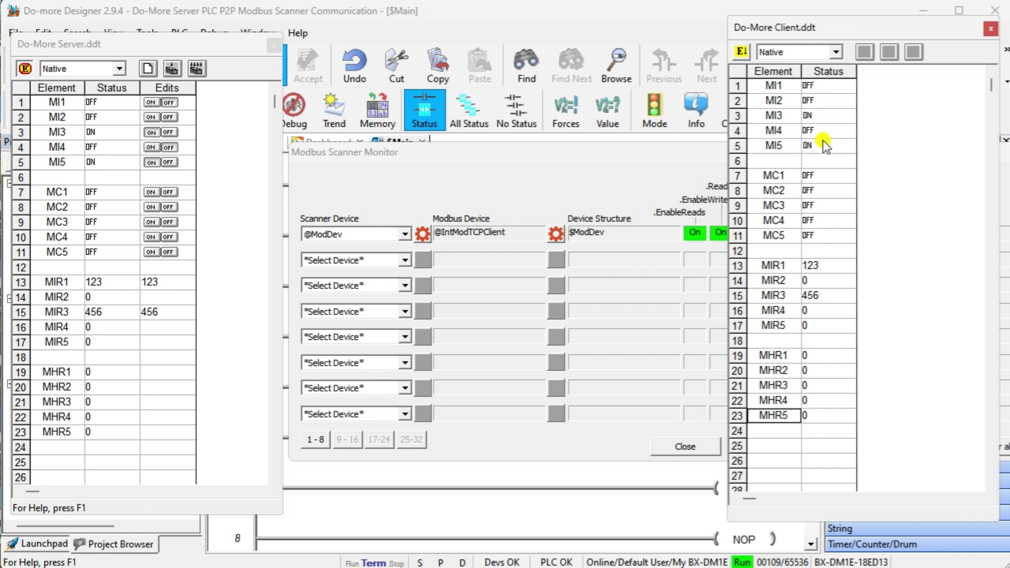
- Enable edits in the client's data view and turn on MC1, MC2 and MC4, confirming the writes
{"action": "left_click", "coordinate": [821, 178]}
{"action": "left_click", "coordinate": [740, 52]}
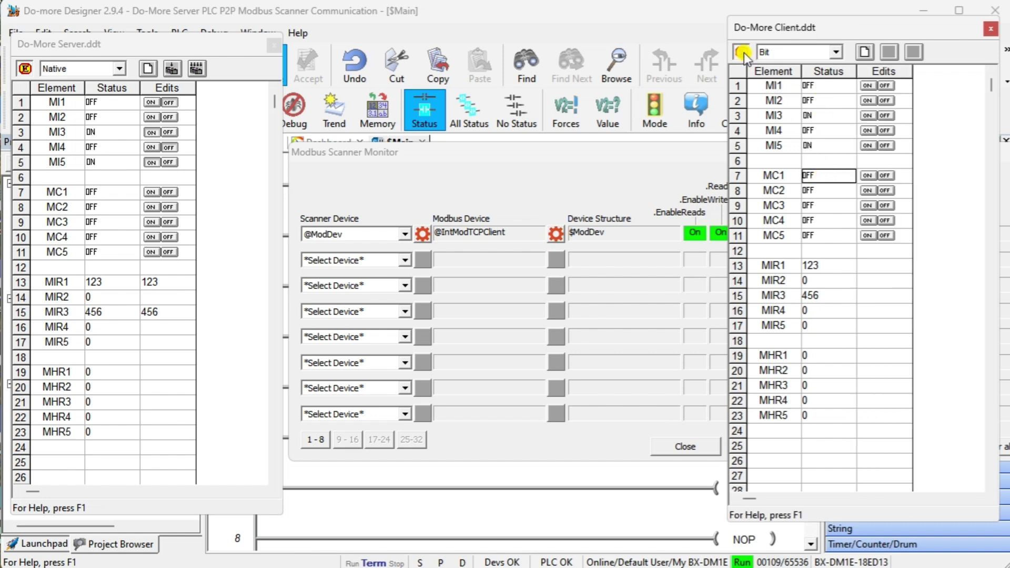
{"action": "left_click", "coordinate": [867, 177]}
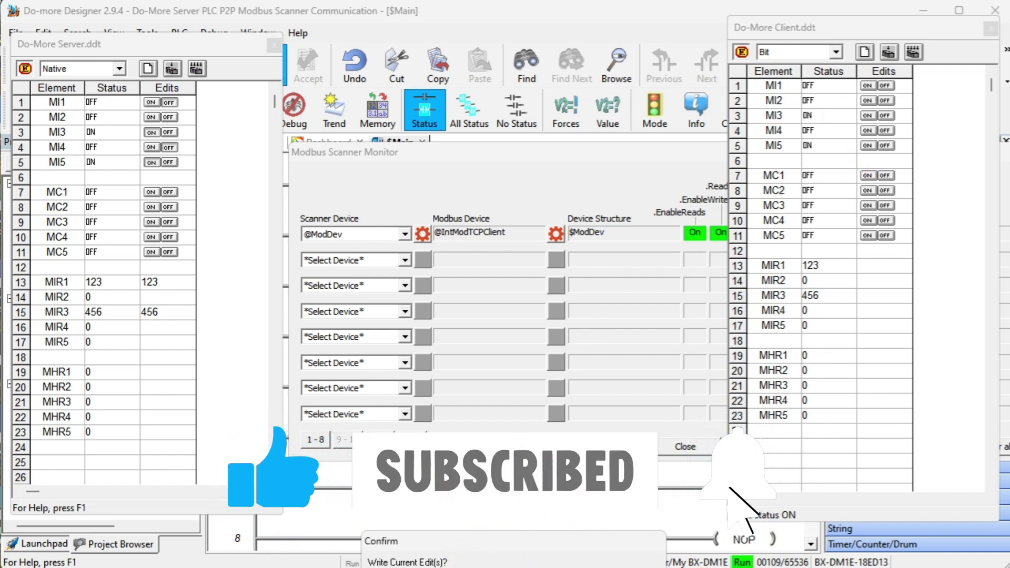
{"action": "key", "text": "Return"}
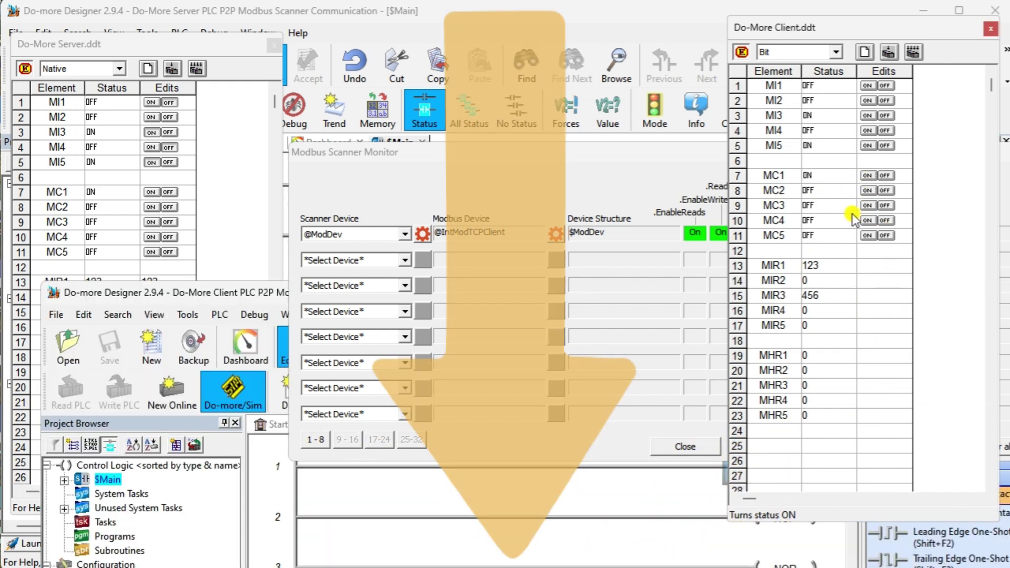
{"action": "left_click", "coordinate": [867, 192]}
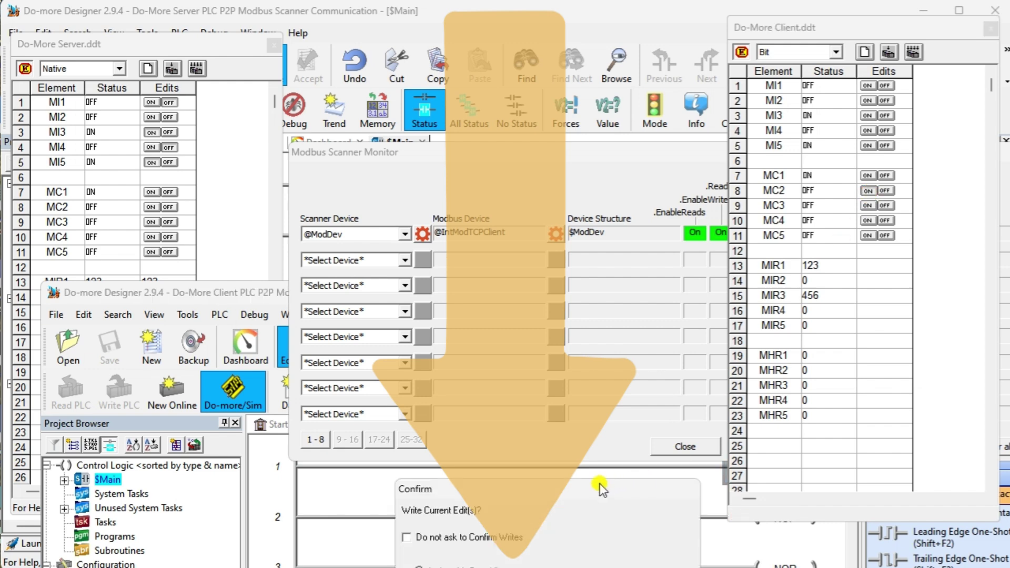
{"action": "left_click", "coordinate": [541, 419]}
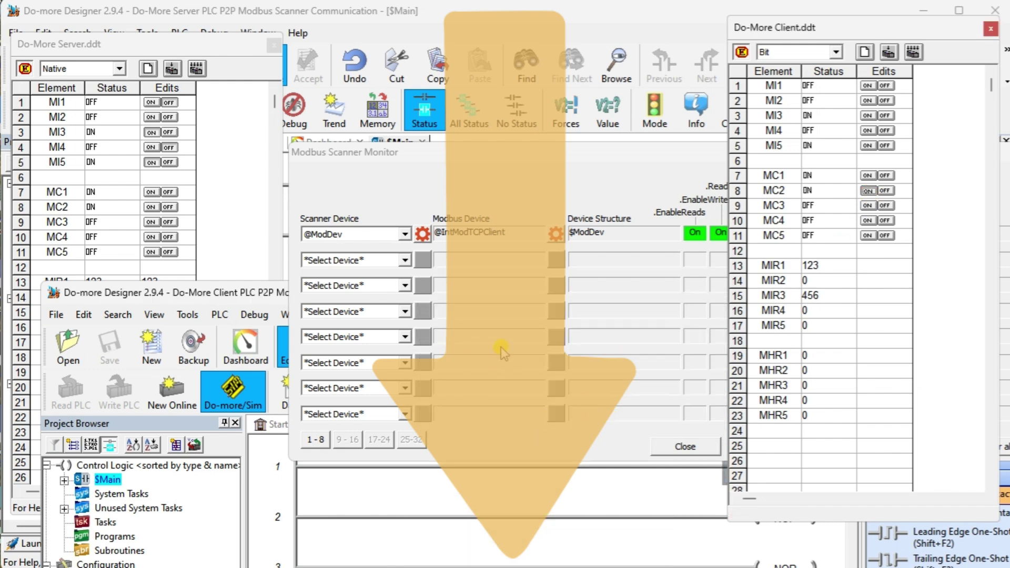
{"action": "left_click", "coordinate": [463, 273]}
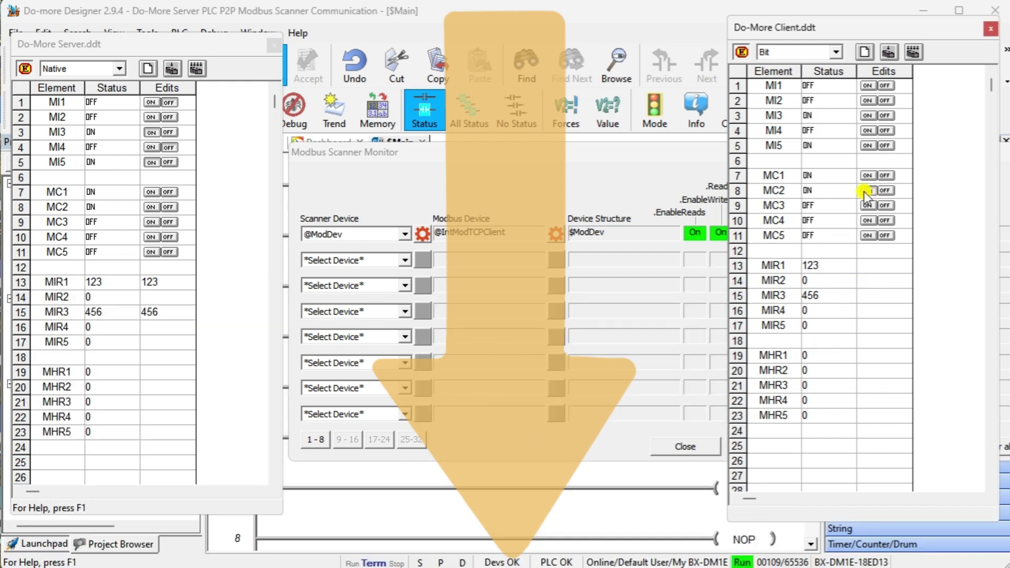
{"action": "left_click", "coordinate": [868, 220]}
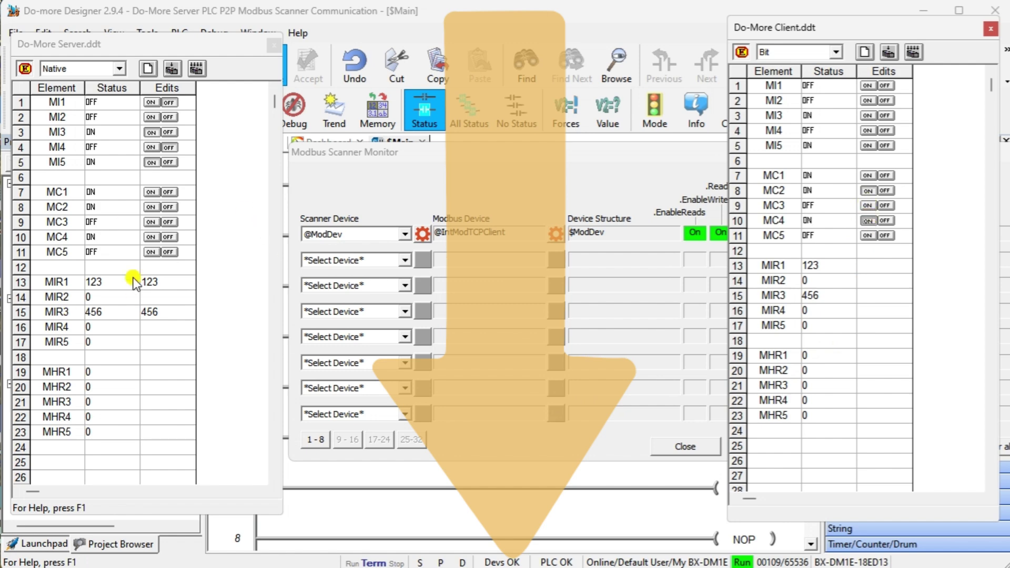
- Enter 1234 as the edit value for MHR1 in the client's data view
{"action": "left_click", "coordinate": [871, 356]}
{"action": "type", "text": "1234"}
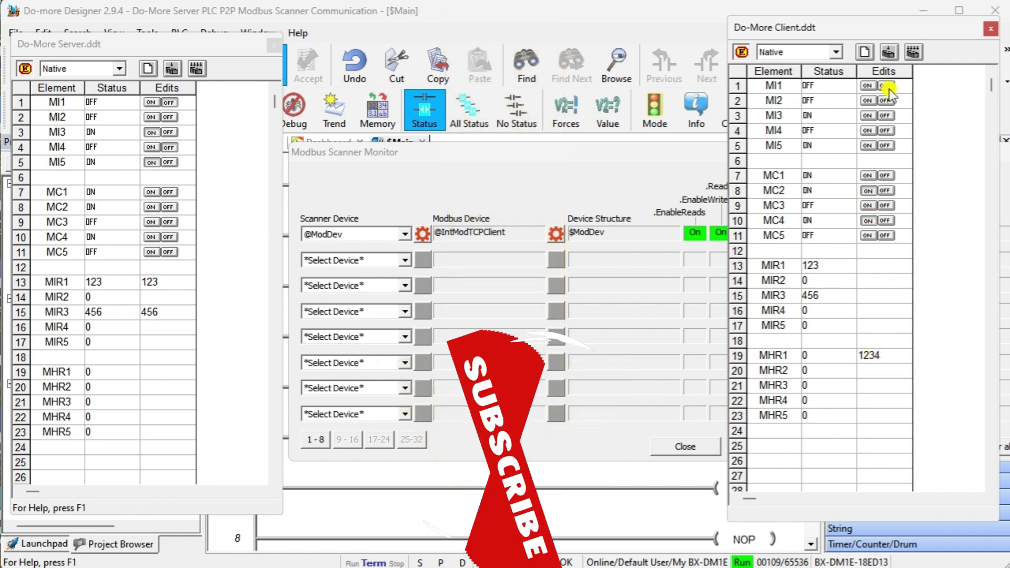